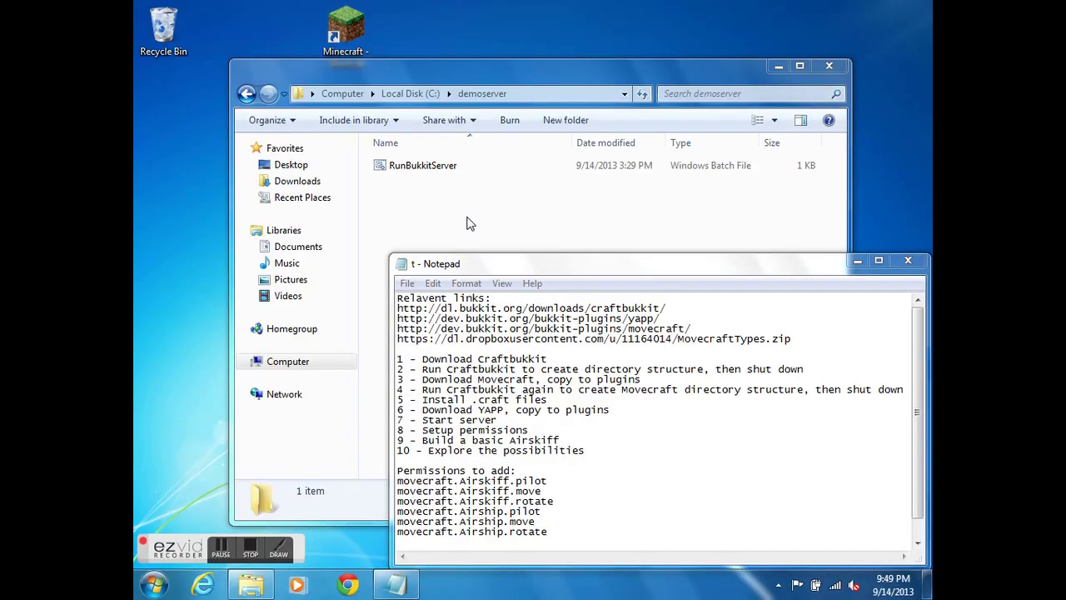
Bring the Explorer window showing the C:\demoserver folder to the front.
left_click(467, 223)
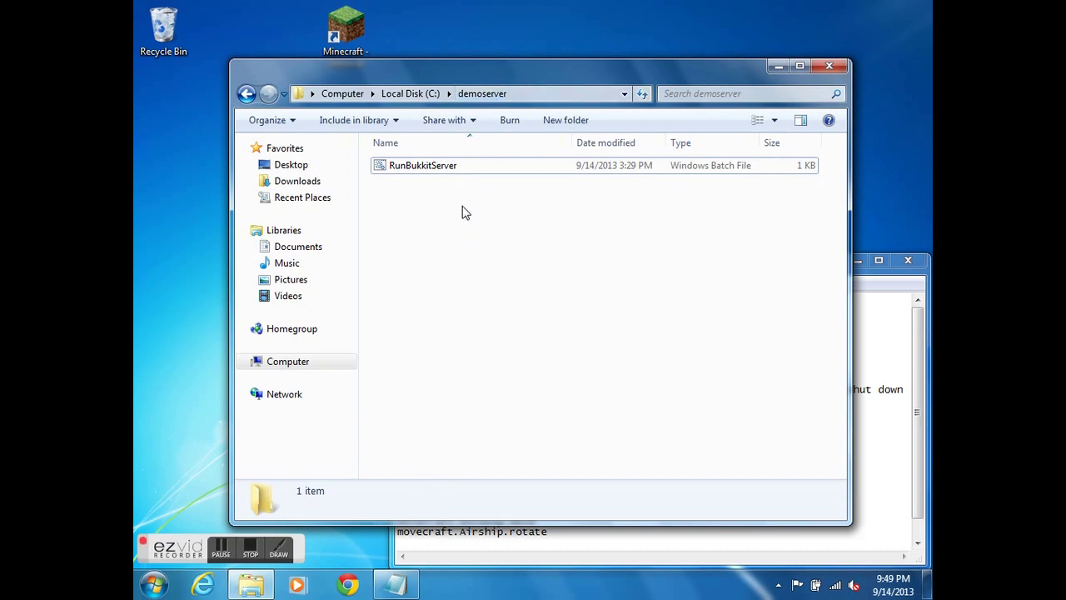
Open RunBukkitServer in Notepad, check its java -jar craftbukkit-1.6.2-R1.0.jar command, then close it.
left_click(425, 168)
right_click(426, 168)
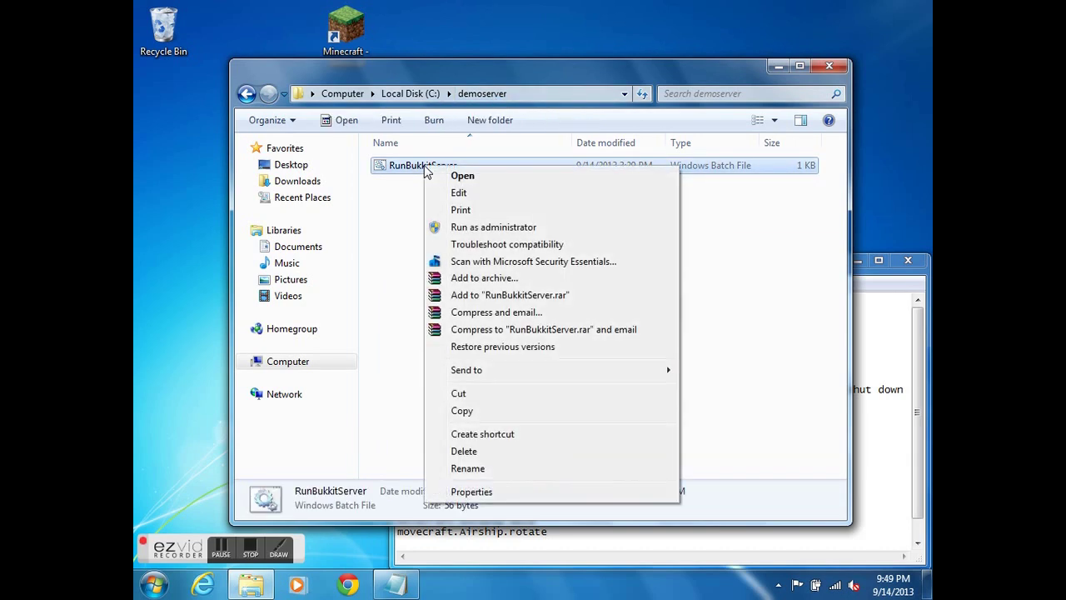
left_click(459, 192)
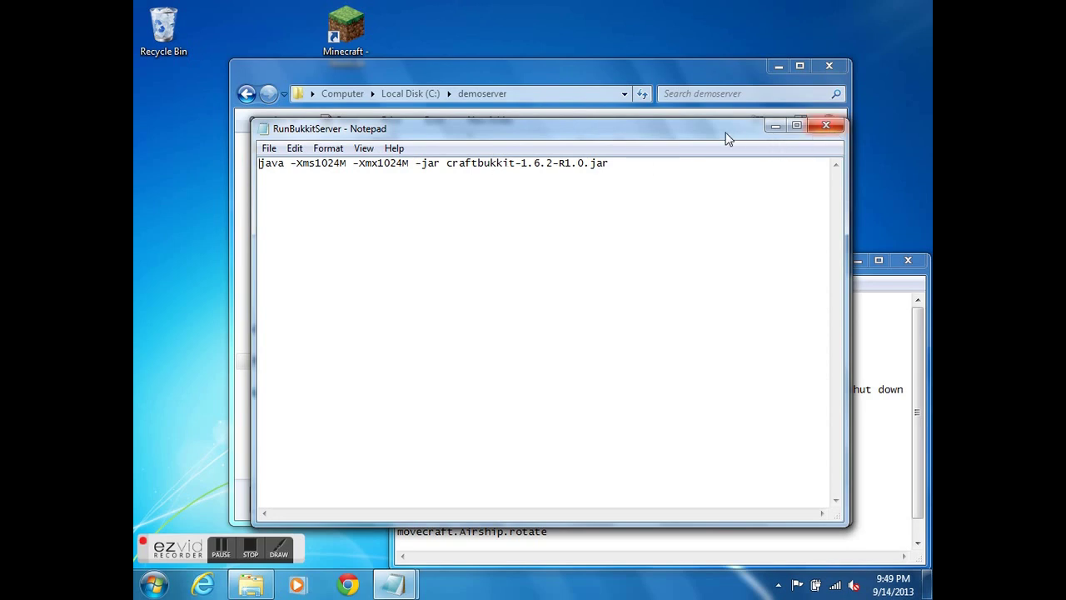
left_click(830, 126)
Load the CraftBukkit link from the notes and keep craftbukkit-1.6.2-R1.0.jar (Recommended Build #2879).
left_click(887, 342)
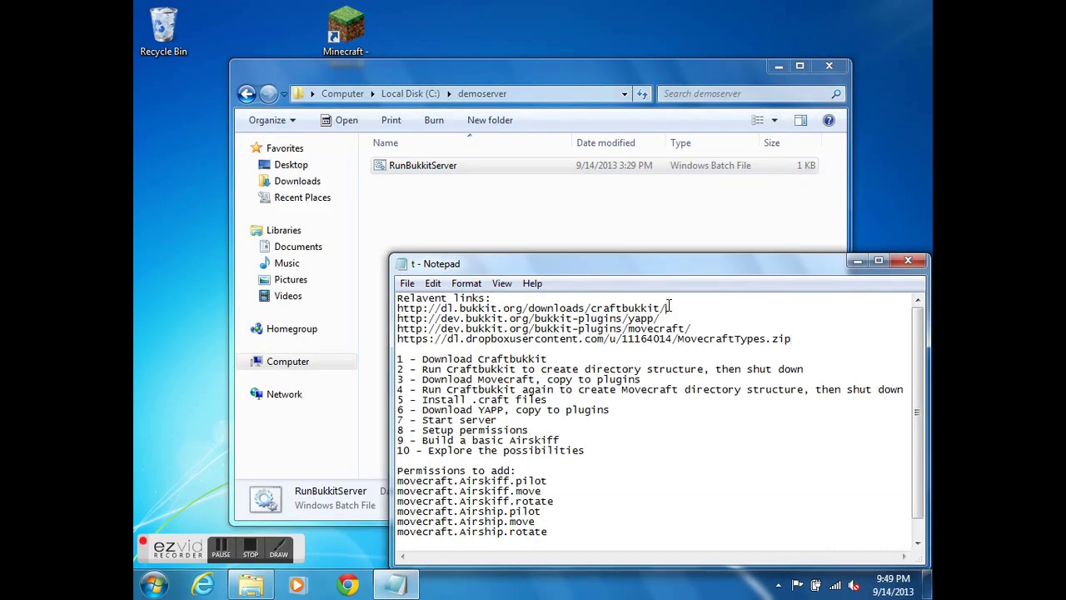
left_click_drag(669, 307, 398, 313)
key("ctrl+c")
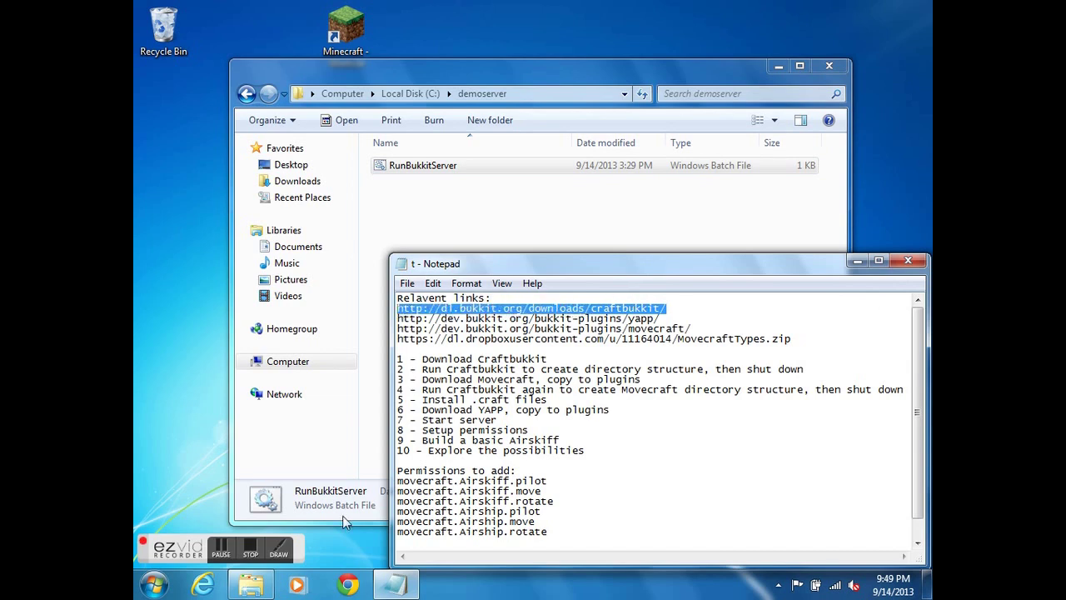
left_click(348, 584)
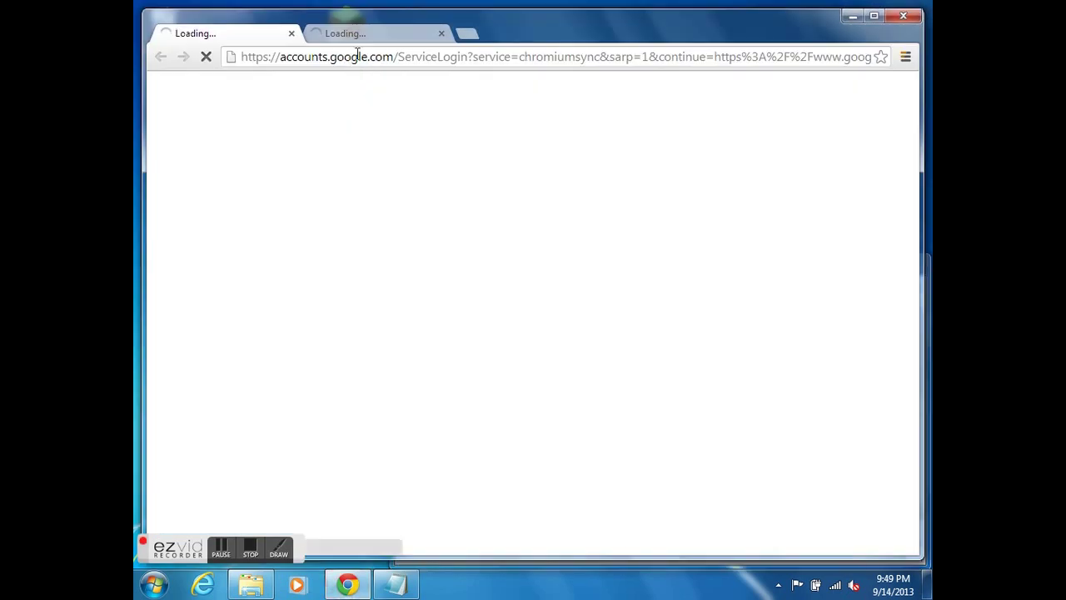
left_click(441, 34)
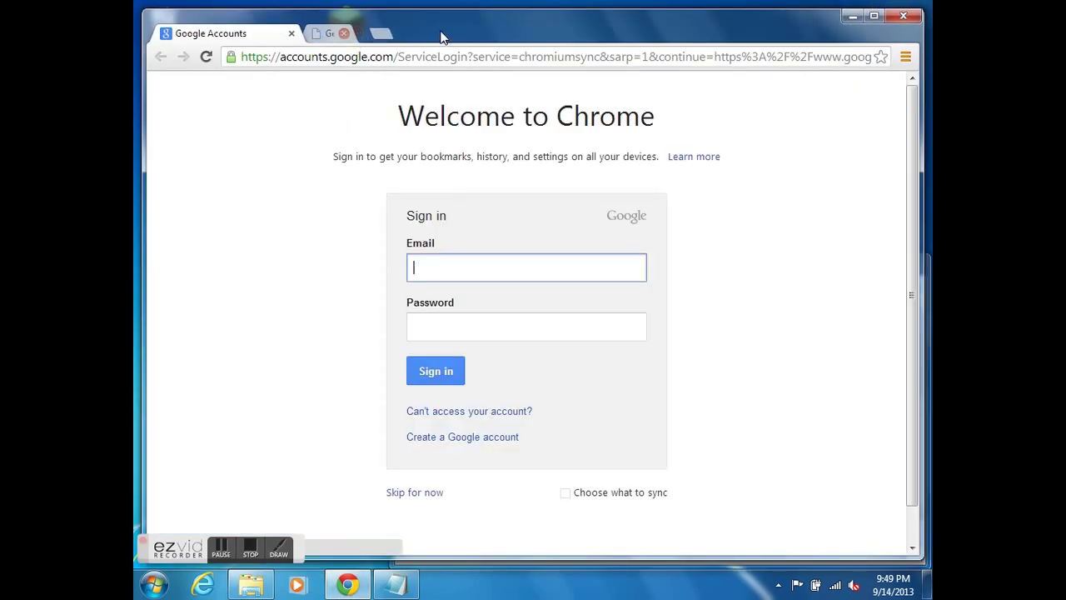
left_click(393, 58)
key("ctrl+v")
key("Return")
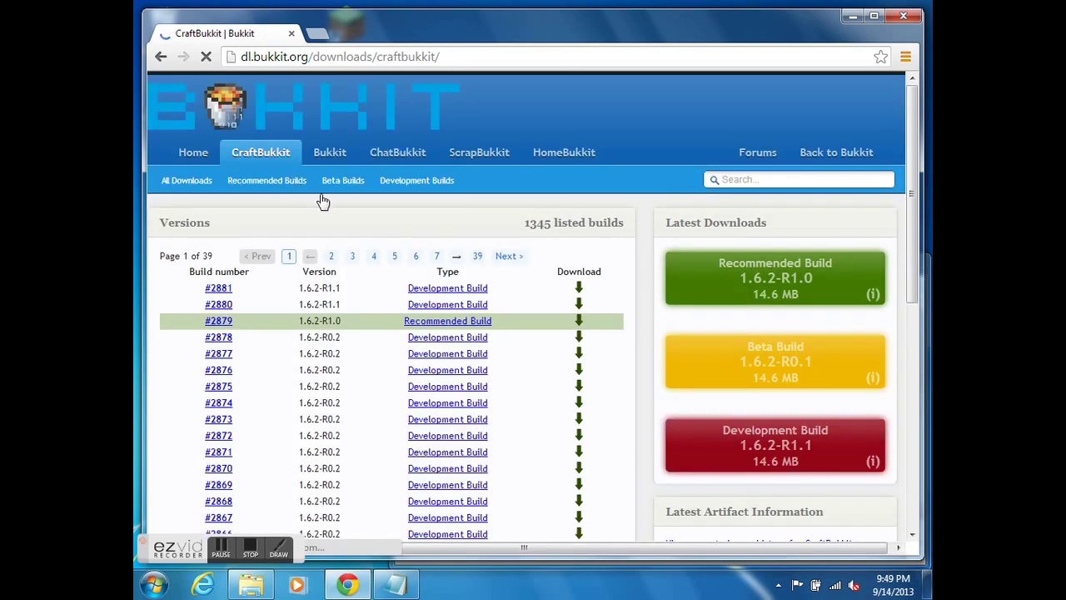
left_click(579, 320)
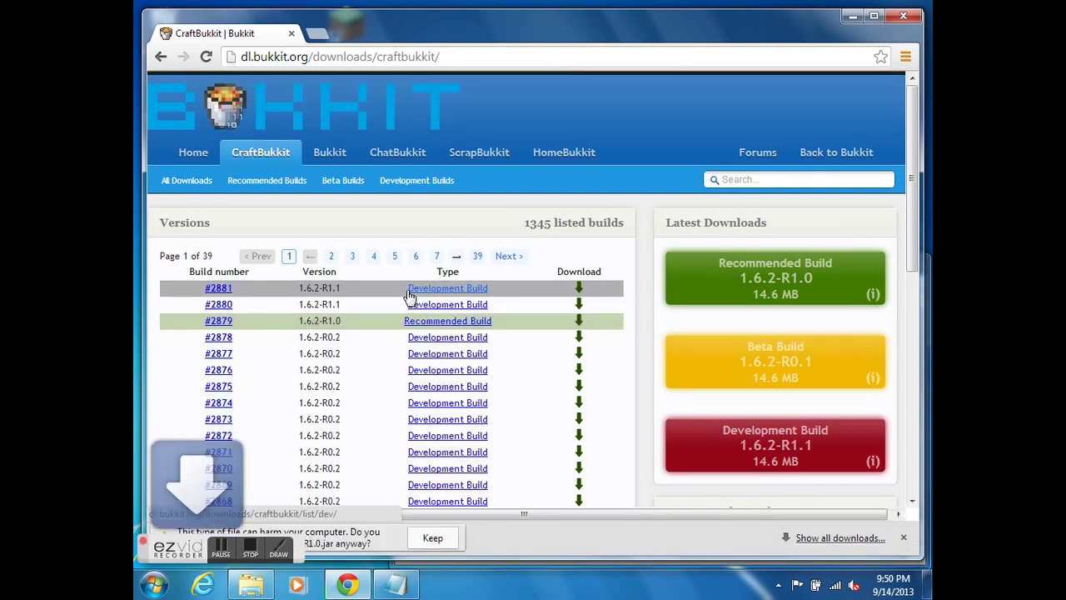
left_click(433, 538)
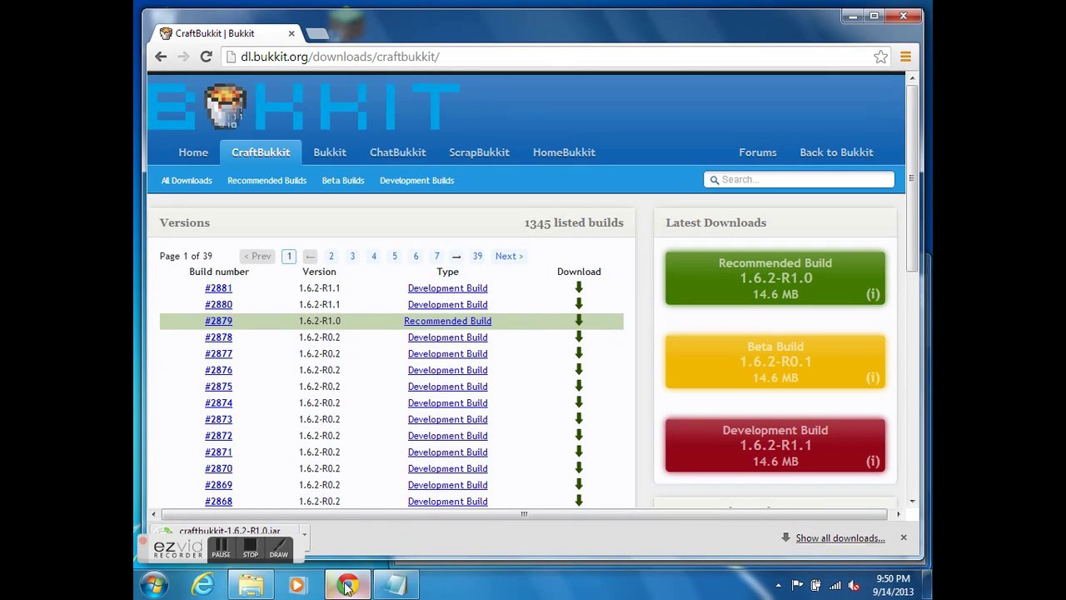
Open the YAPP permissions plugin page from the notes link in a new Chrome tab.
left_click(414, 589)
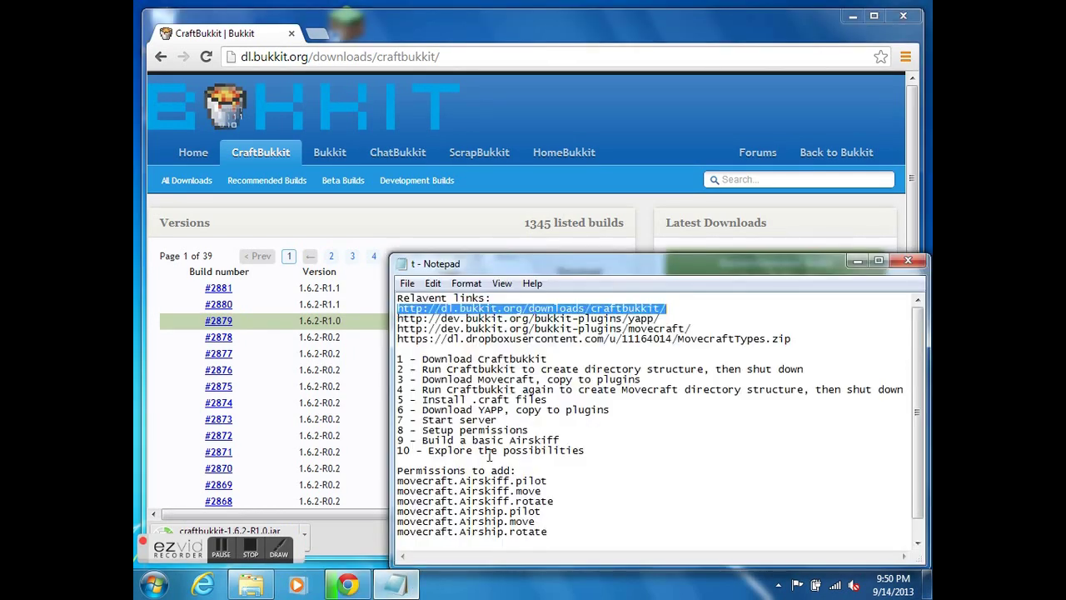
left_click(660, 318)
left_click_drag(663, 318, 396, 325)
key("ctrl+c")
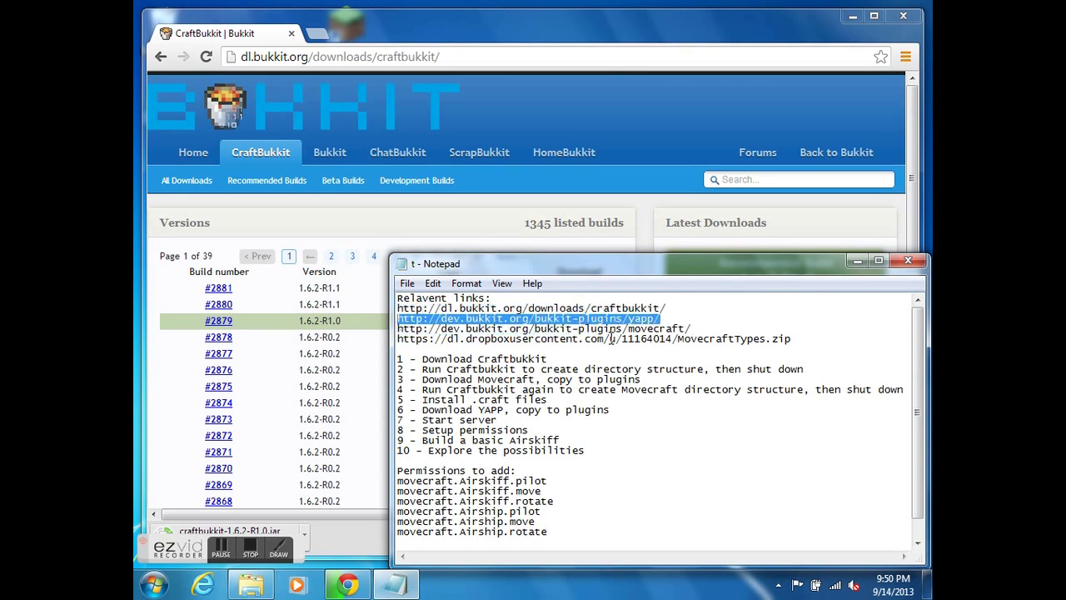
left_click(322, 33)
key("ctrl+v")
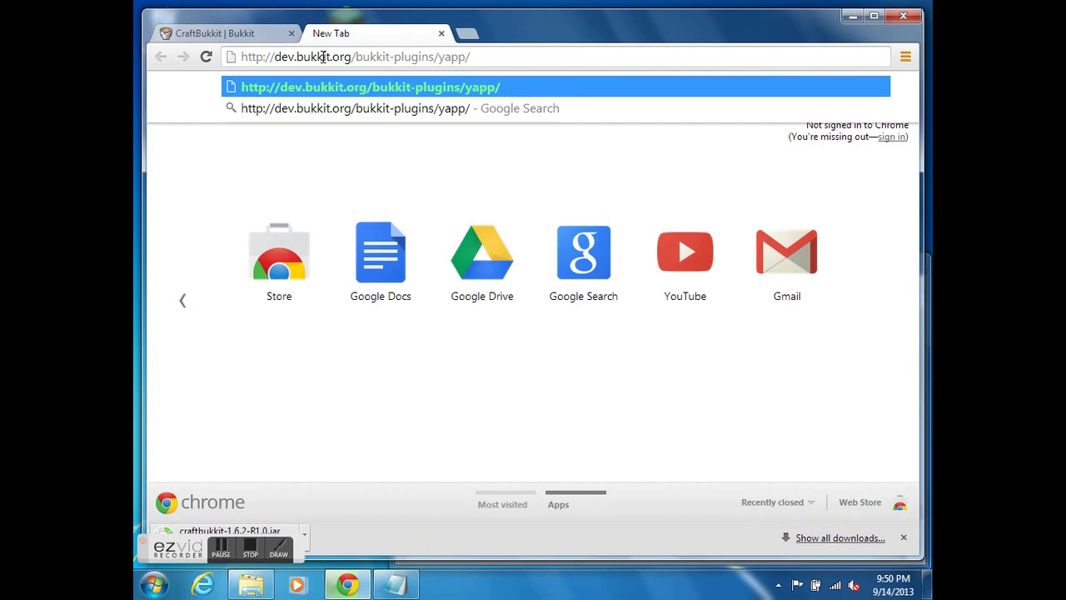
key("Return")
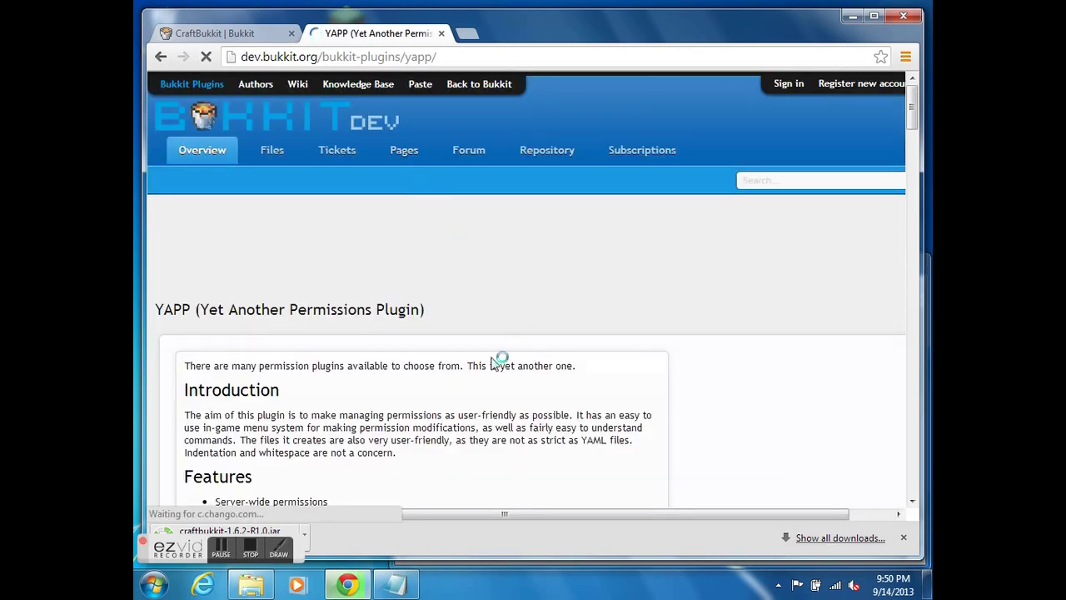
Download YAPP.jar version v1.3 and keep it despite the warning.
scroll(424, 375, "down", 2)
scroll(454, 304, "down", 3)
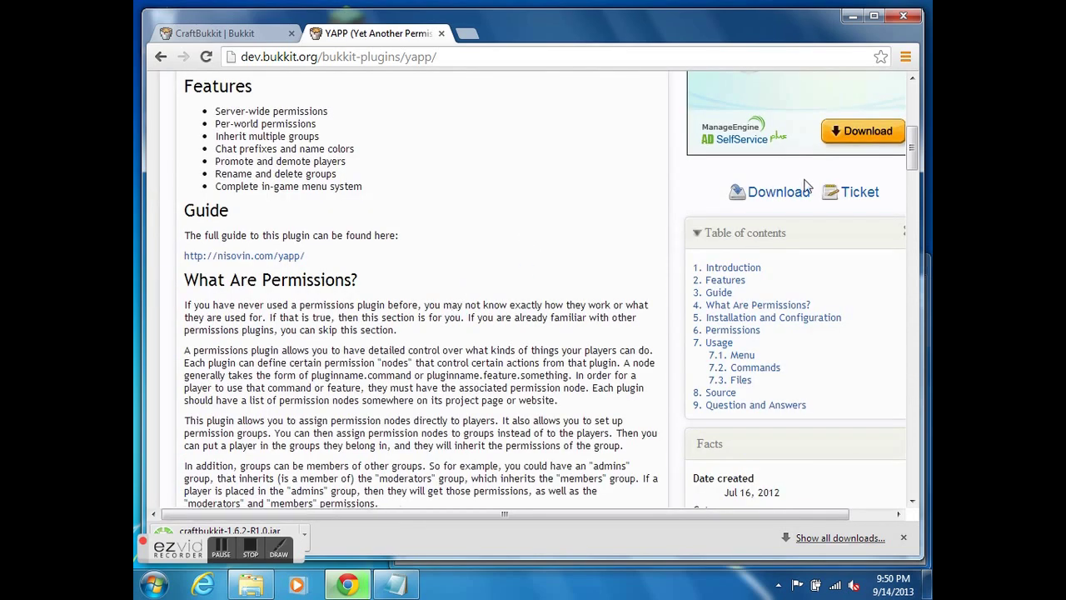
left_click(774, 195)
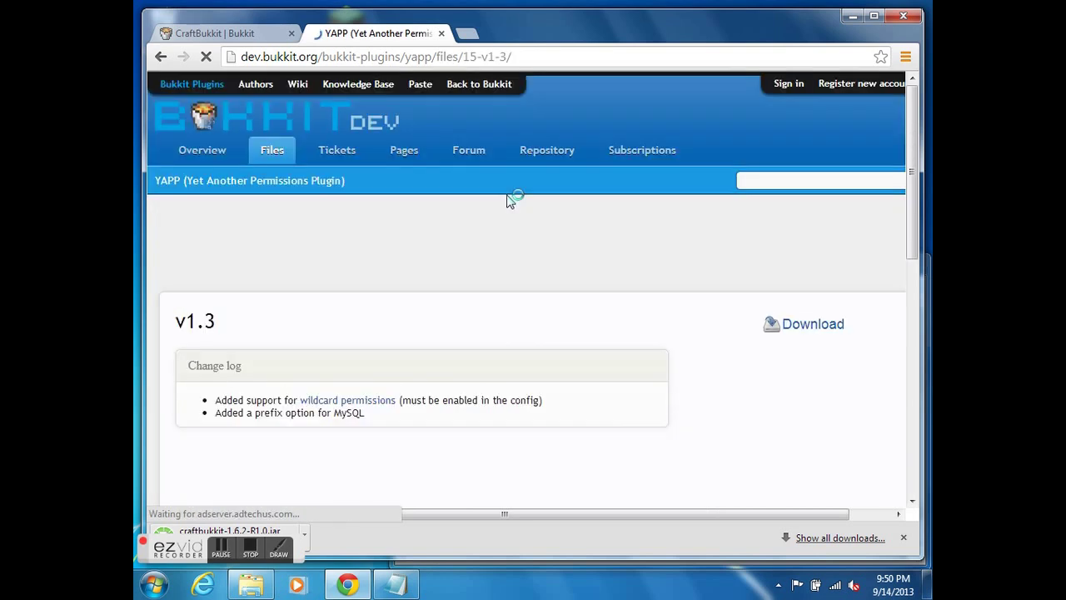
scroll(513, 297, "down", 4)
scroll(642, 224, "up", 2)
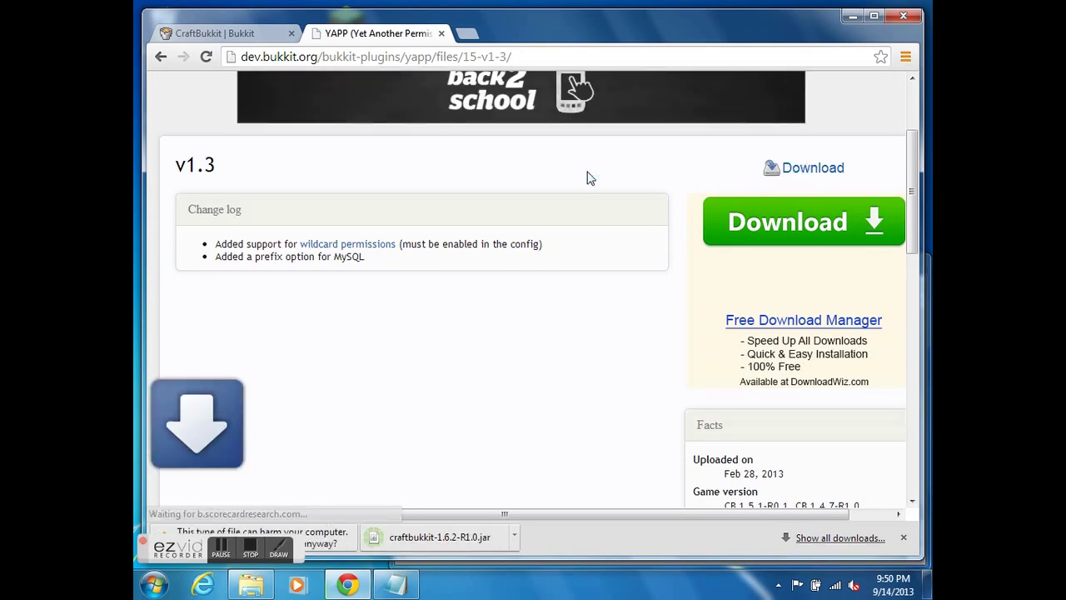
left_click(391, 538)
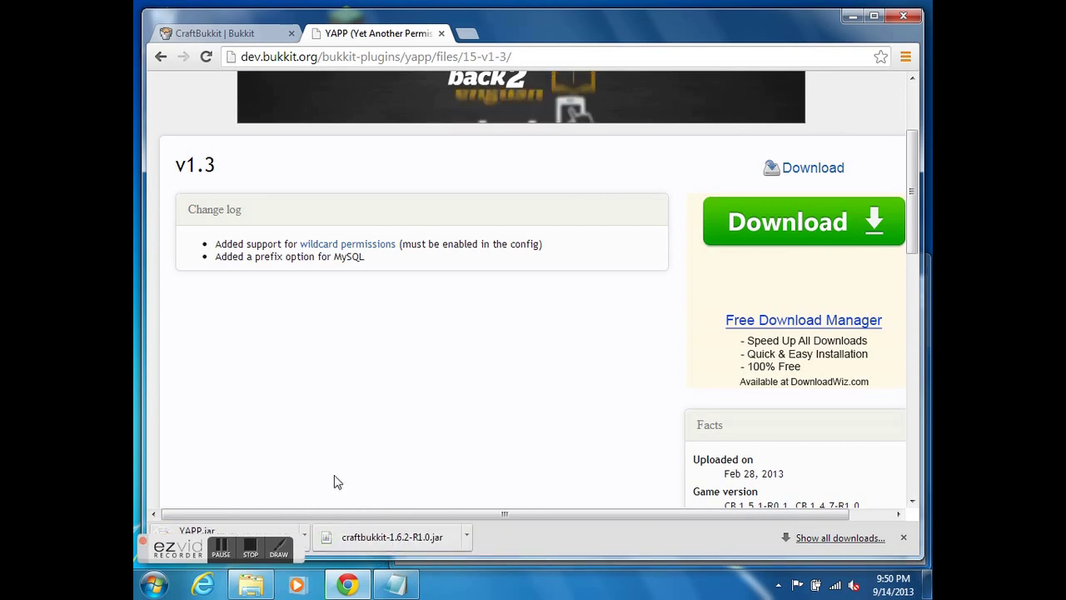
Open the Movecraft plugin page from the notes link in a new Chrome tab.
left_click(395, 584)
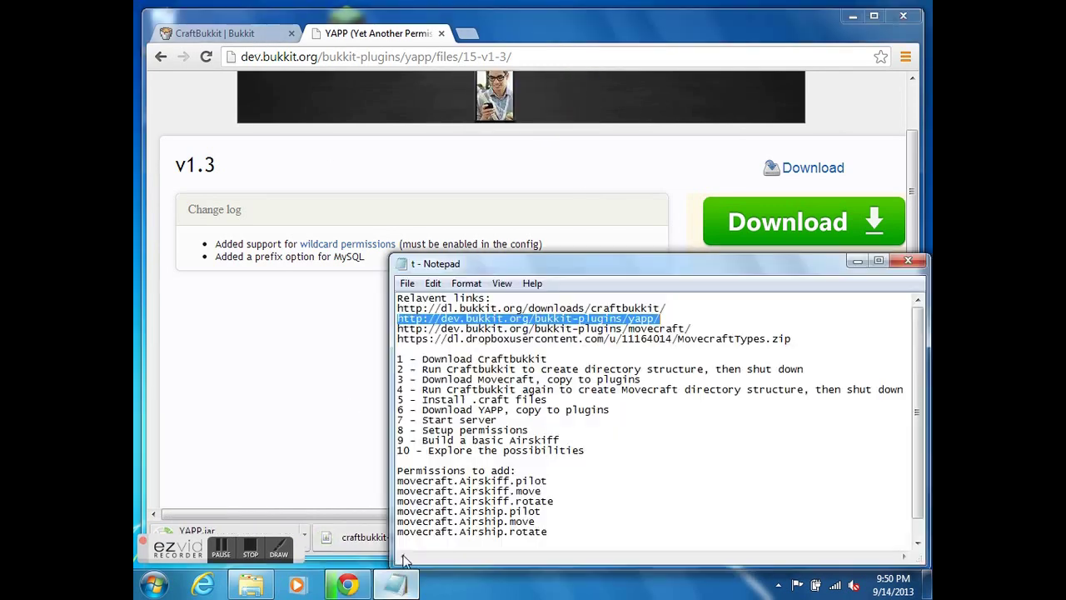
left_click(682, 328)
left_click_drag(692, 329, 382, 333)
key("ctrl+c")
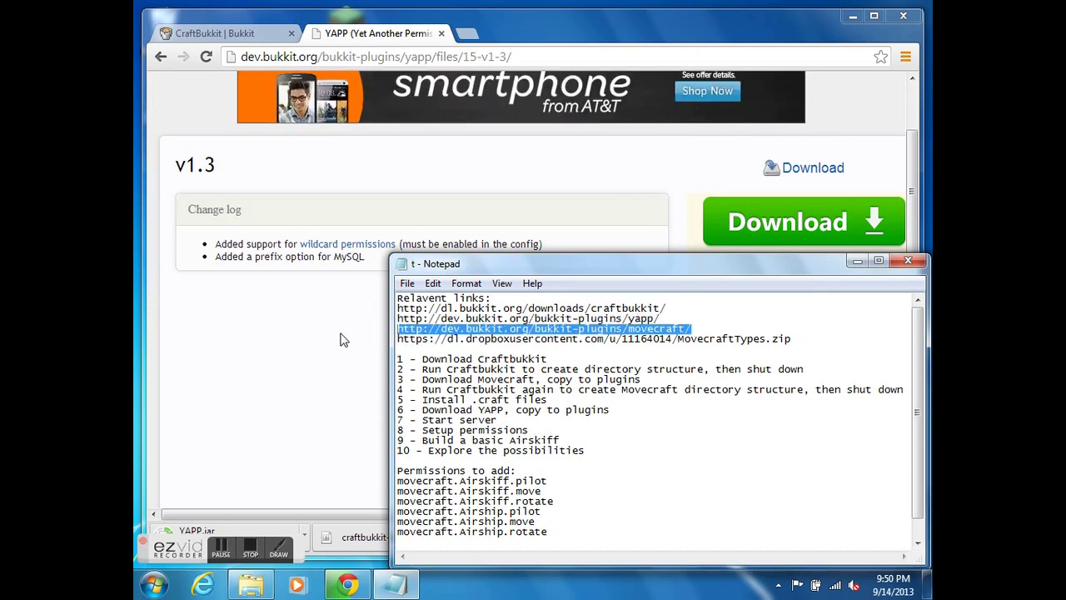
left_click(342, 335)
left_click(468, 36)
key("ctrl+v")
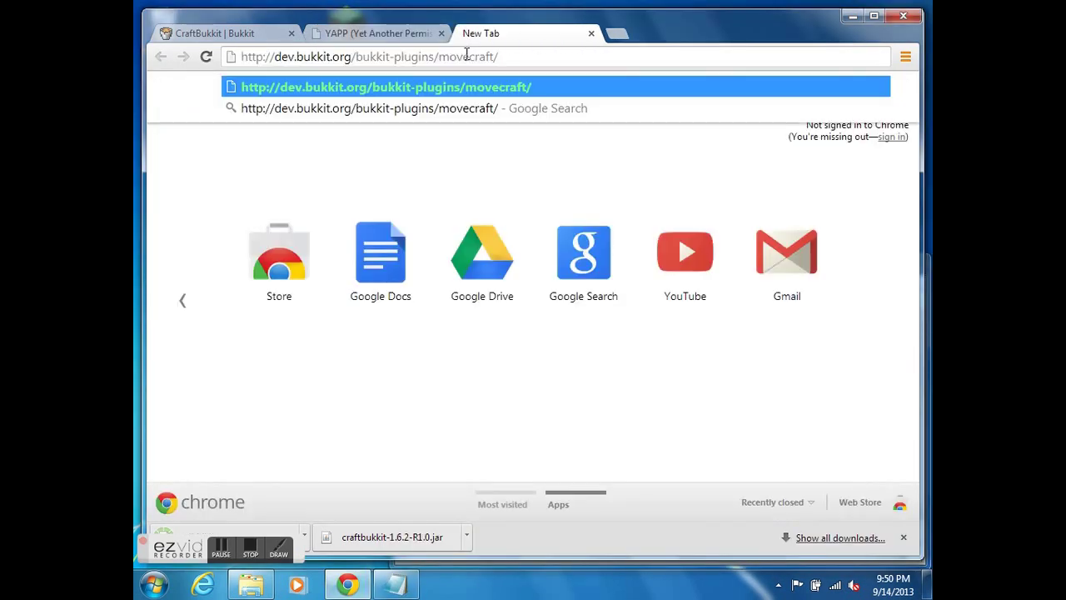
key("Return")
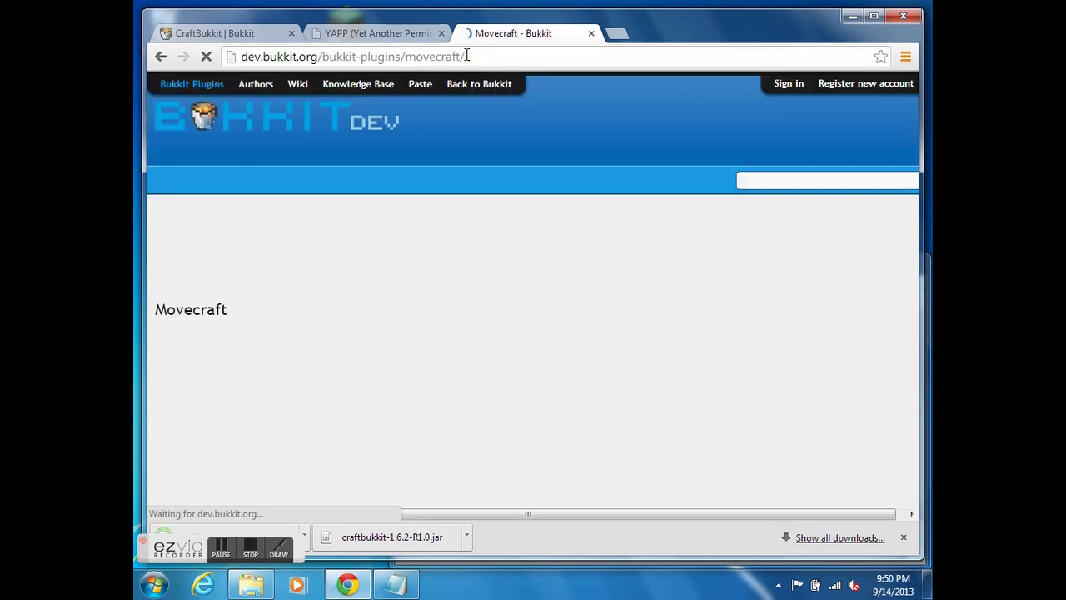
Download and keep Movecraft.jar from Movecraft V 3.1.31, then minimize Chrome.
scroll(718, 290, "down", 3)
scroll(692, 287, "down", 3)
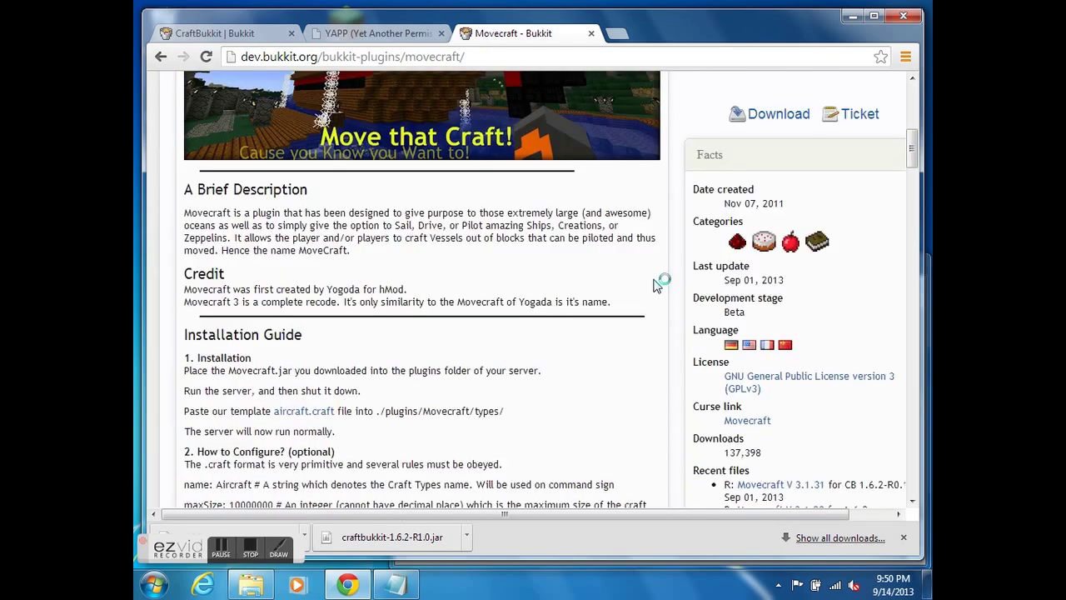
scroll(679, 333, "down", 1)
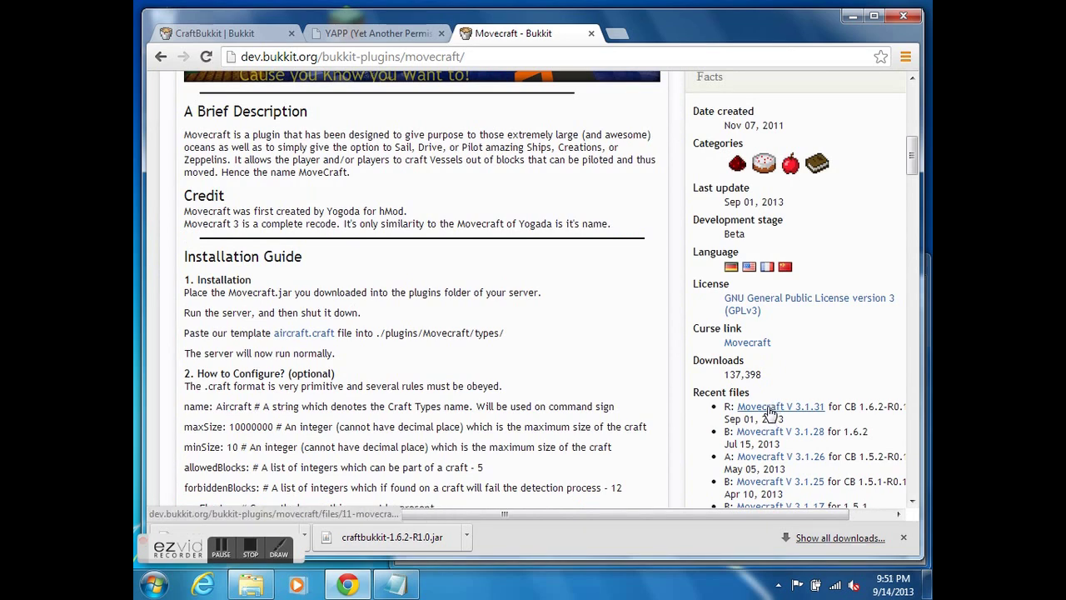
left_click(770, 408)
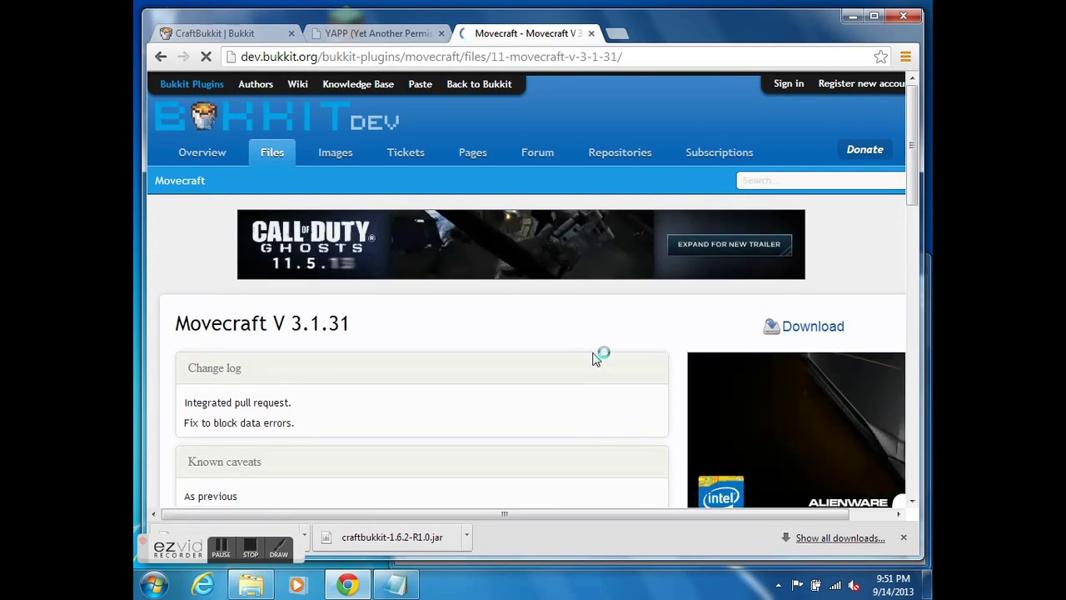
scroll(547, 359, "down", 3)
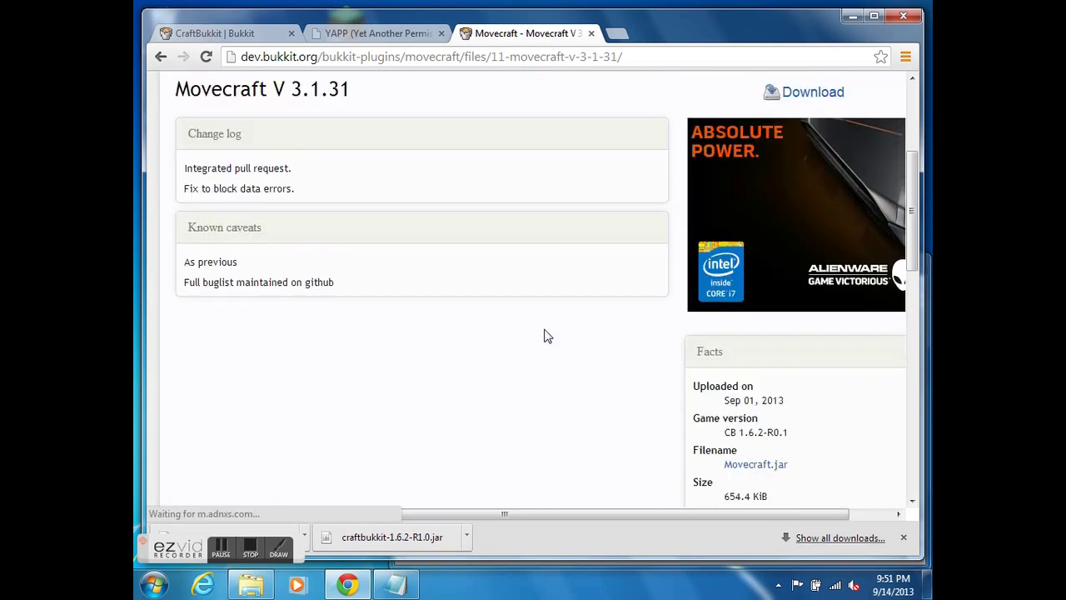
left_click(752, 468)
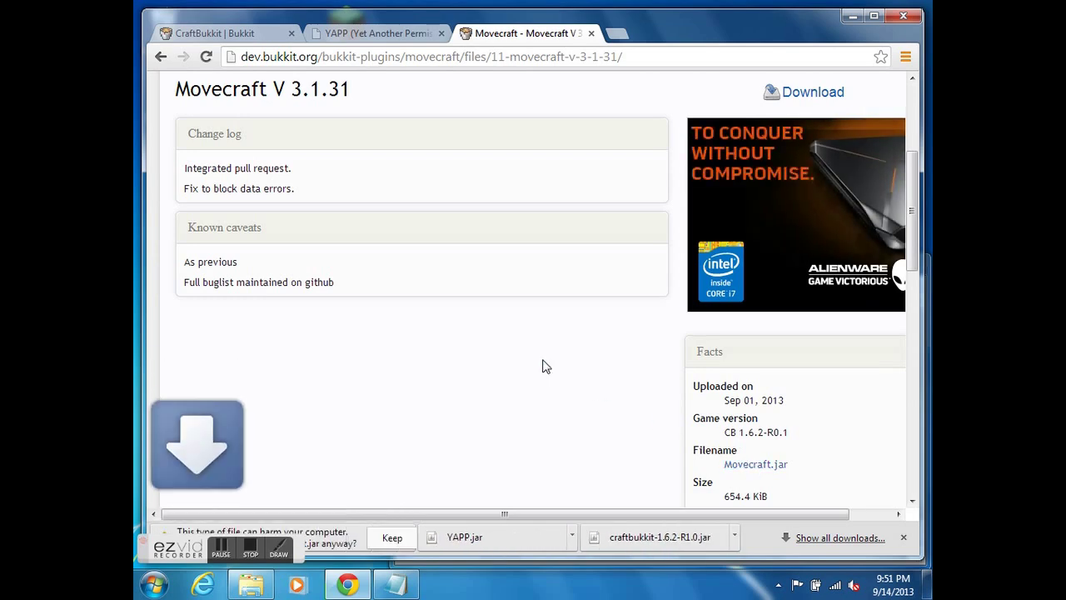
left_click(391, 537)
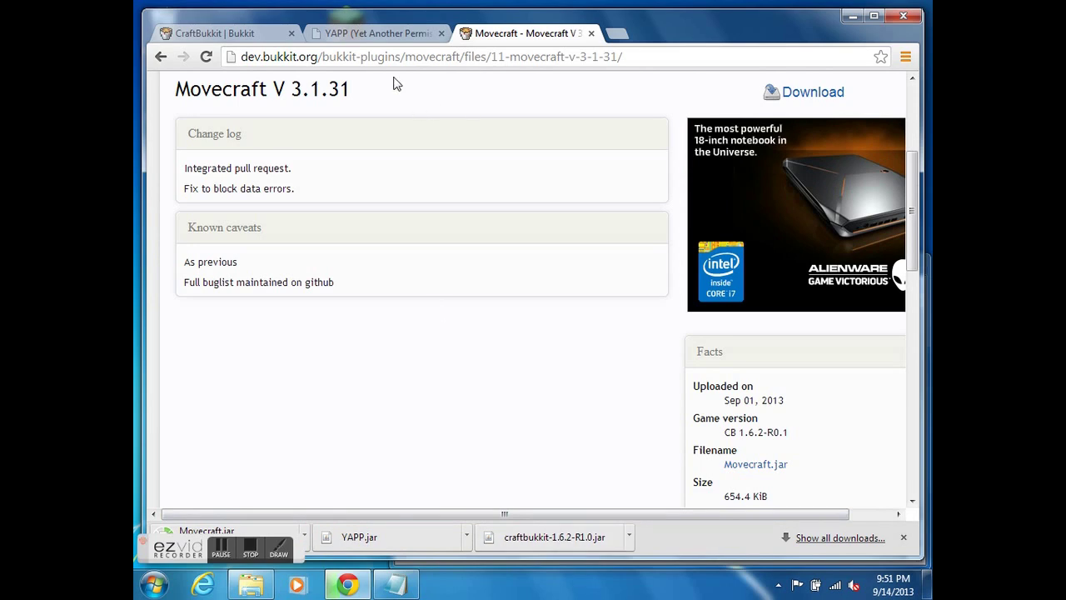
left_click(852, 16)
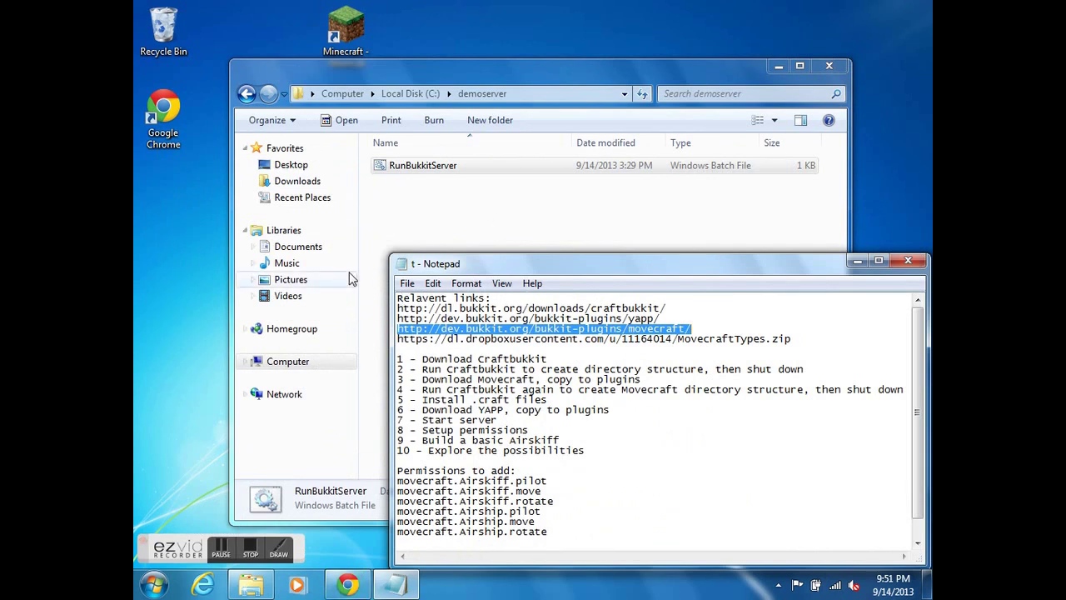
Open Downloads and drag craftbukkit-1.6.2-R1.0.jar into C:\demoserver beside RunBukkitServer.
left_click(153, 585)
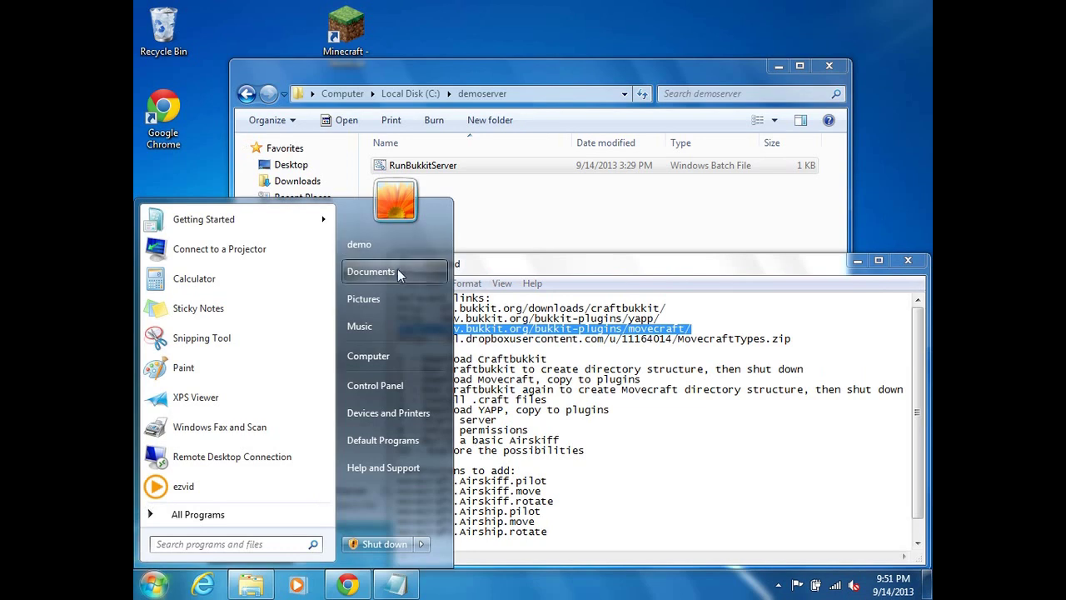
left_click(397, 269)
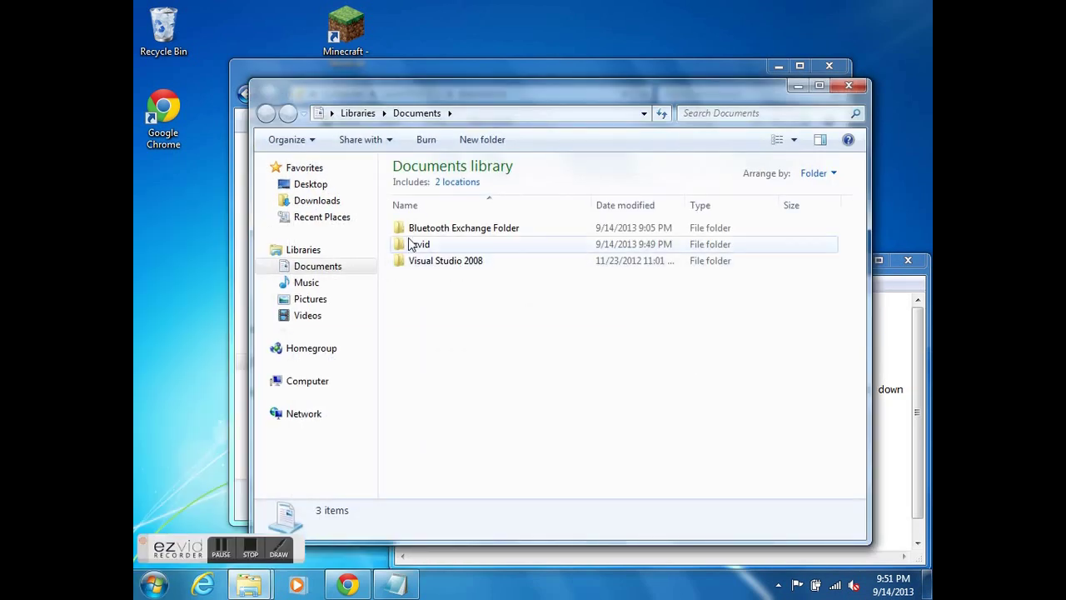
left_click(318, 201)
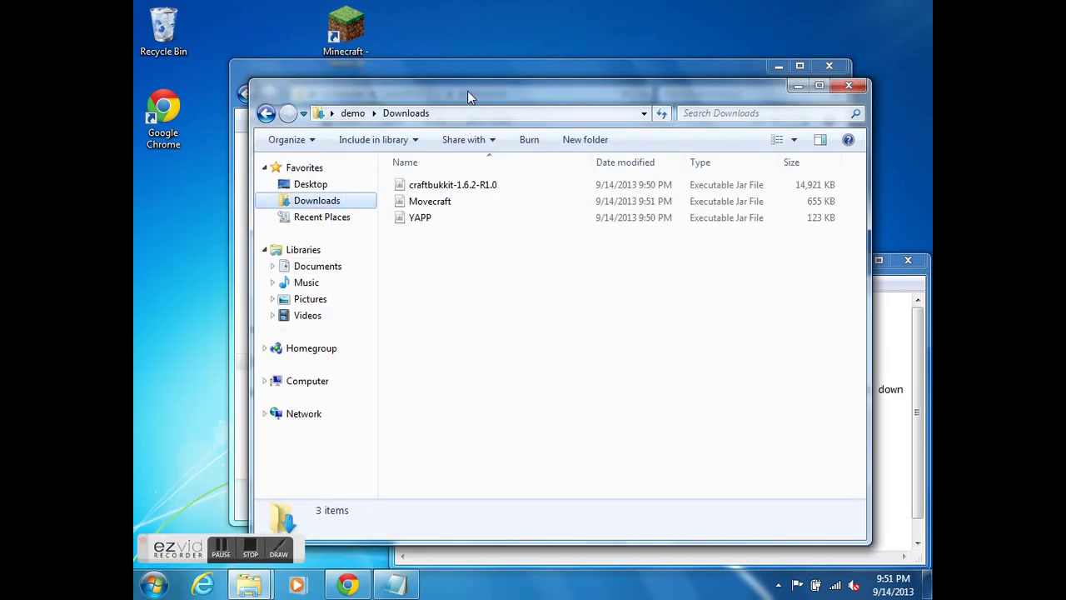
left_click_drag(467, 91, 725, 87)
left_click_drag(714, 180, 410, 240)
left_click(412, 239)
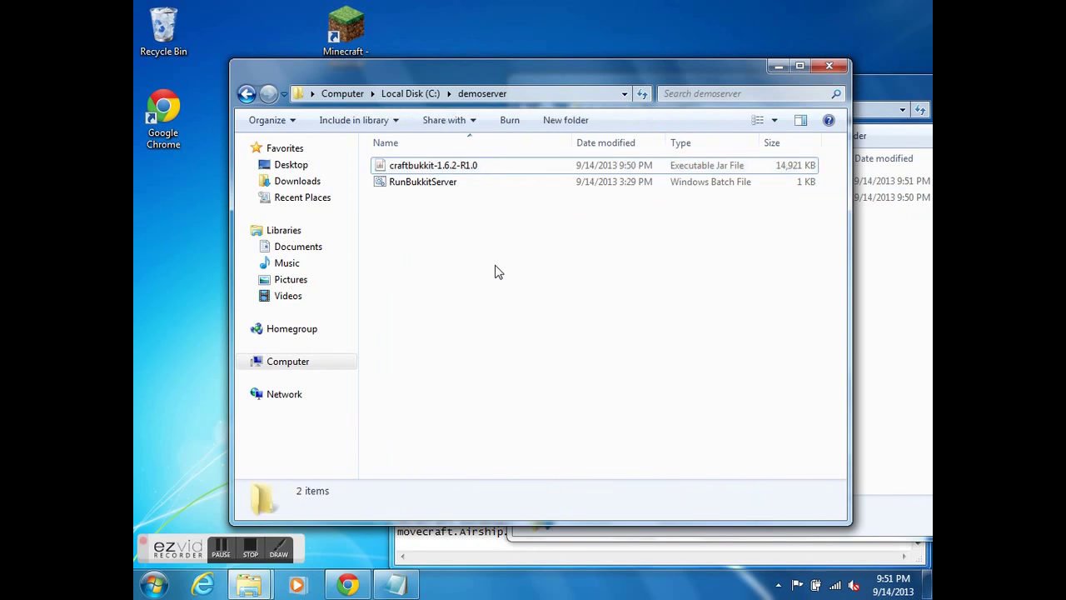
left_click(443, 190)
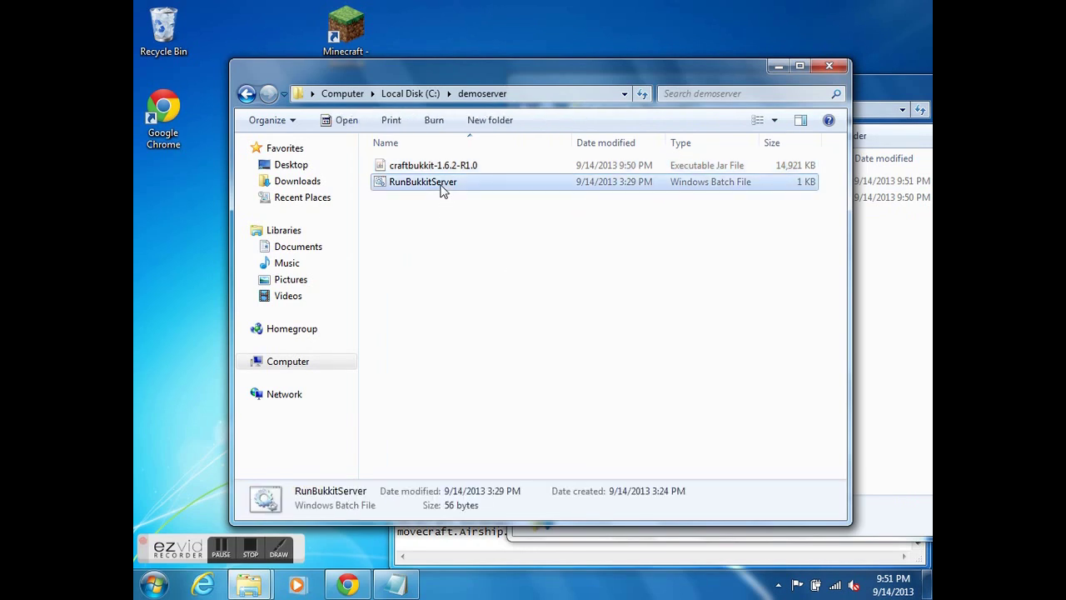
Run RunBukkitServer once to generate plugins and world folders, then stop the server.
double_click(442, 189)
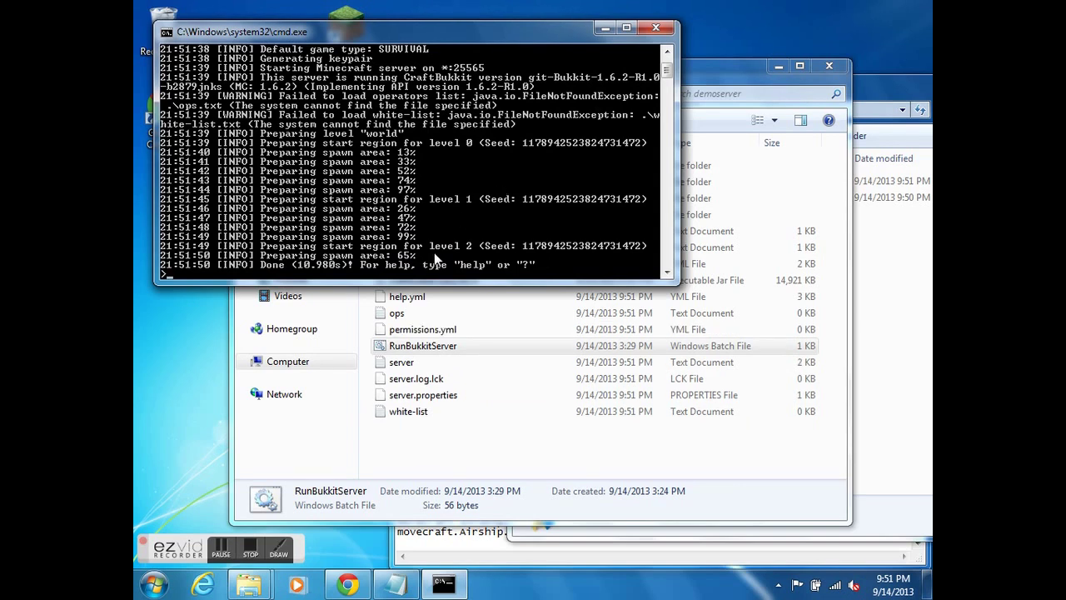
type("p")
key("Return")
left_click(471, 458)
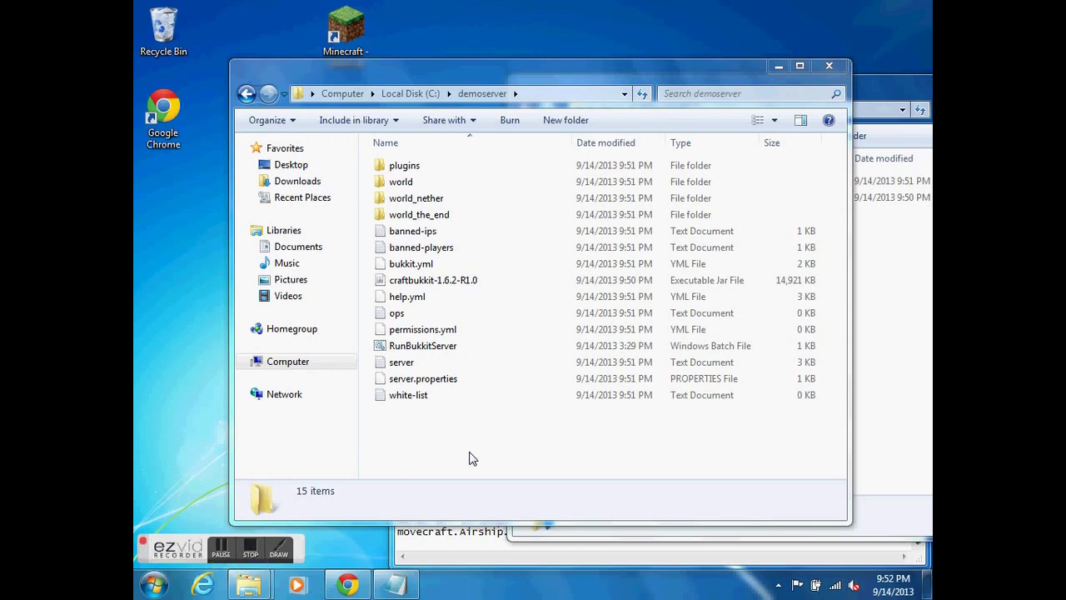
Move the Movecraft and YAPP jars into demoserver\plugins and relaunch RunBukkitServer.
left_click(536, 462)
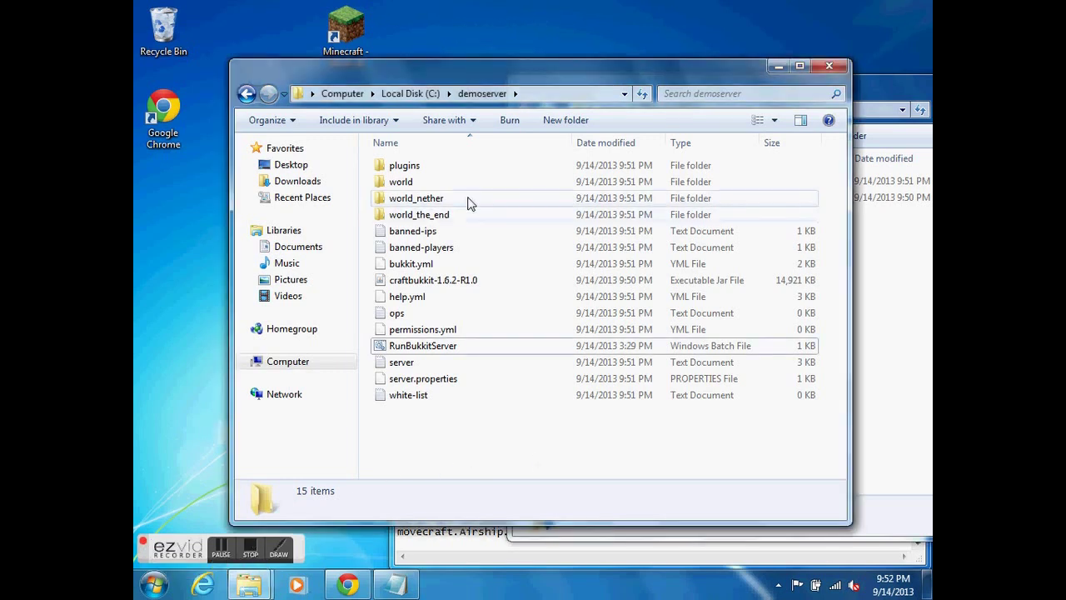
double_click(426, 166)
left_click(898, 286)
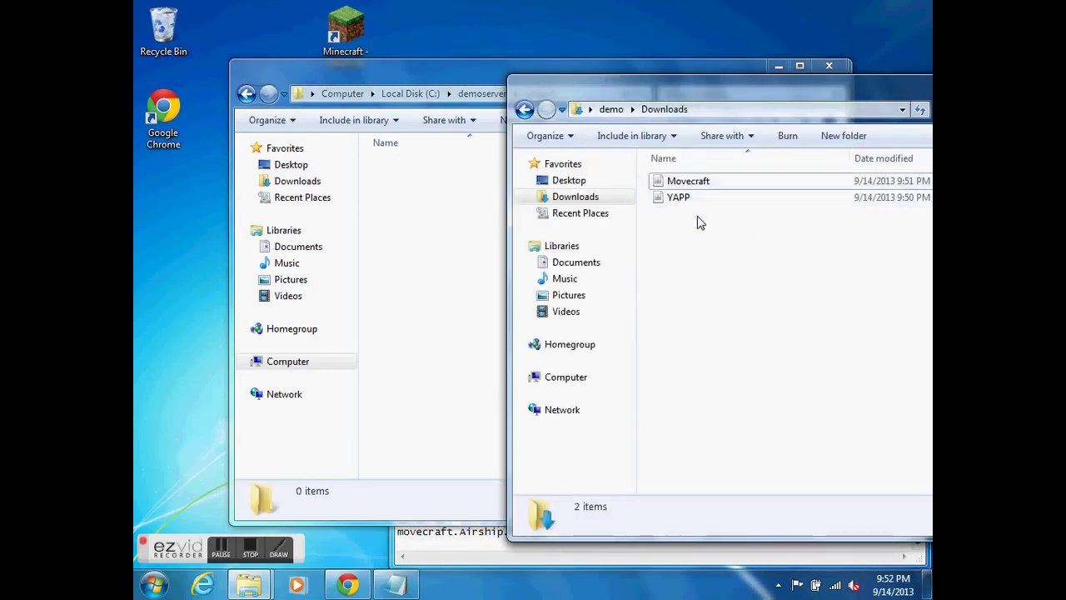
left_click(679, 198)
left_click(687, 183, "shift")
left_click_drag(690, 191, 435, 254)
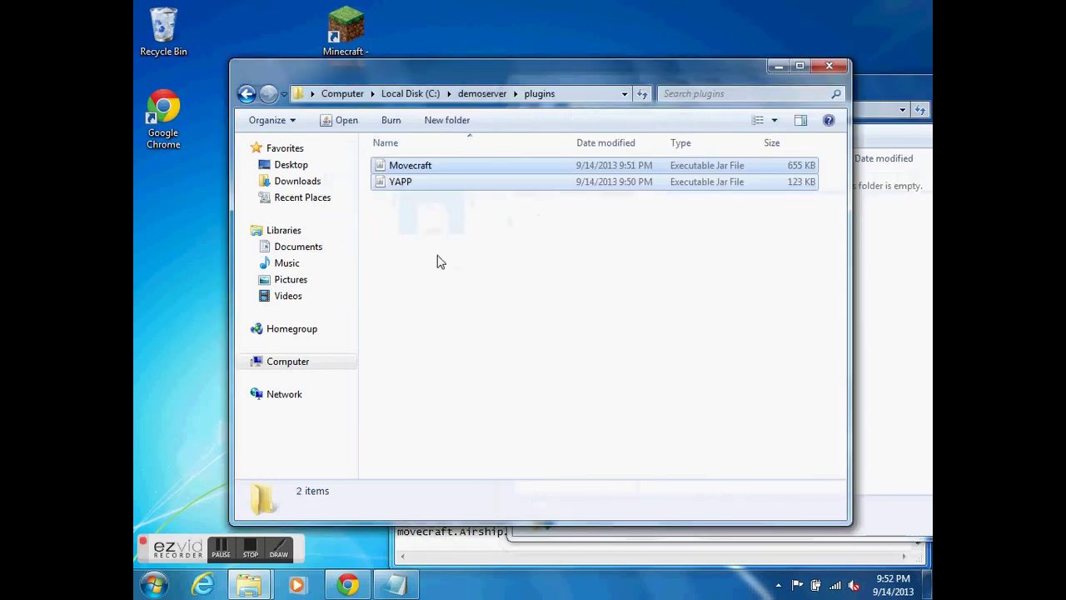
left_click(557, 315)
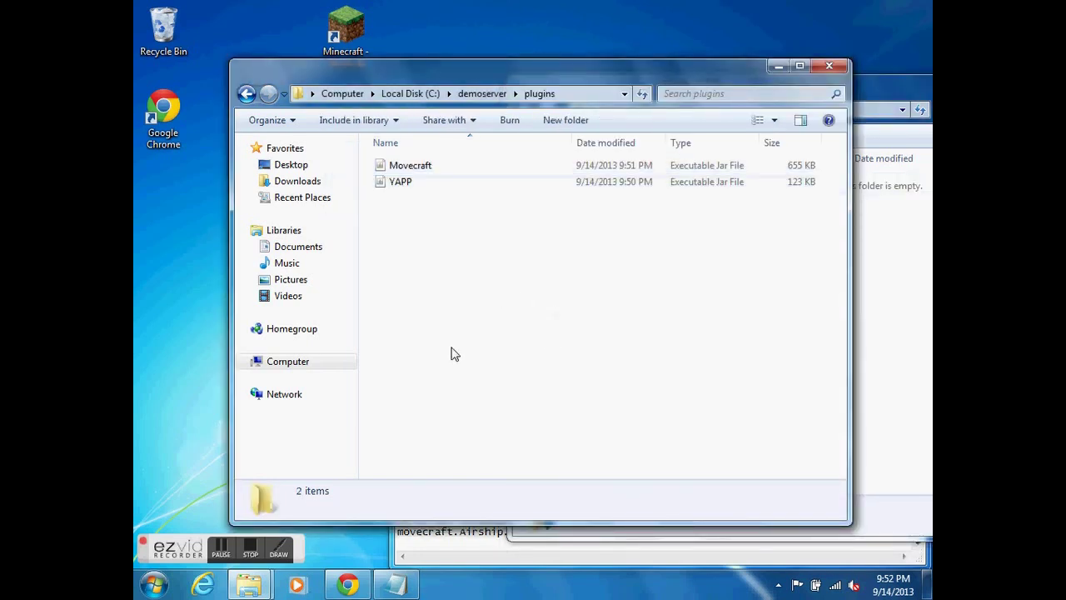
left_click(462, 95)
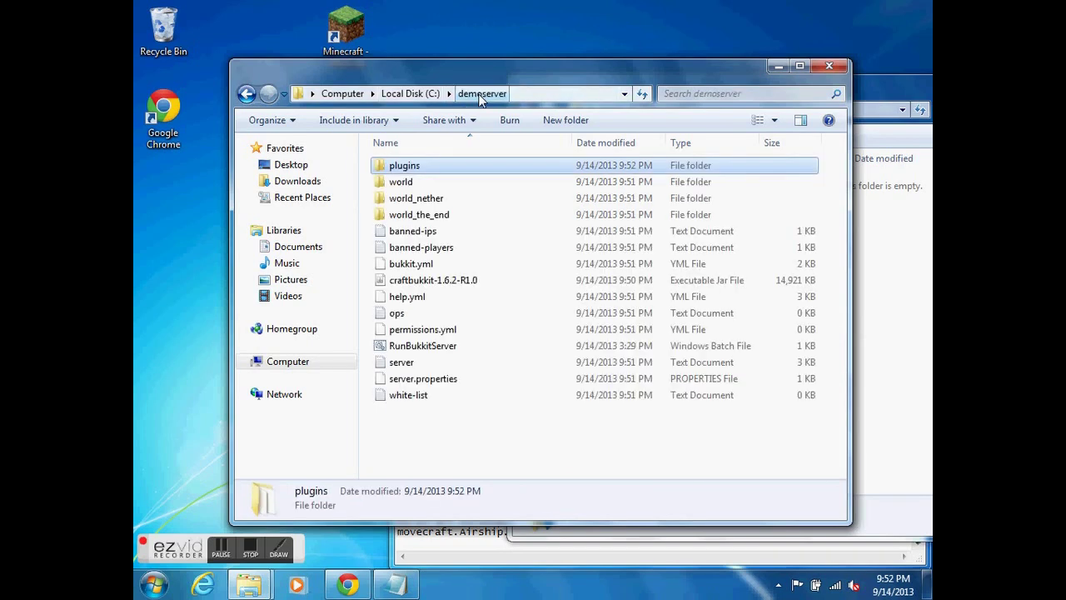
double_click(433, 350)
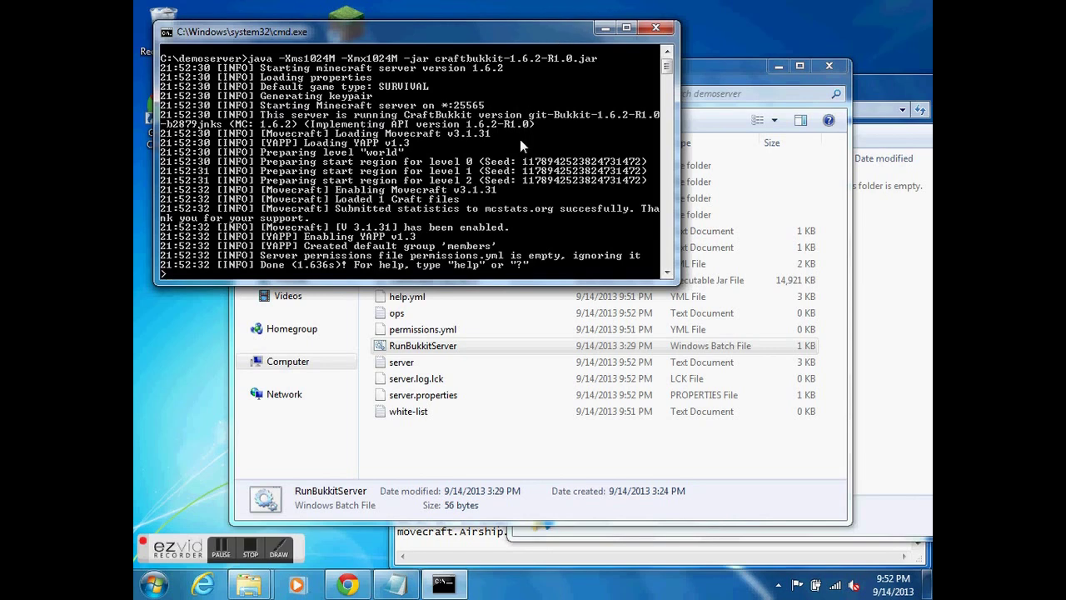
Stop the server with 'stop' and browse to plugins\Movecraft holding crates, localisation, types and config.yml.
type("stop")
key("Return")
left_click(494, 466)
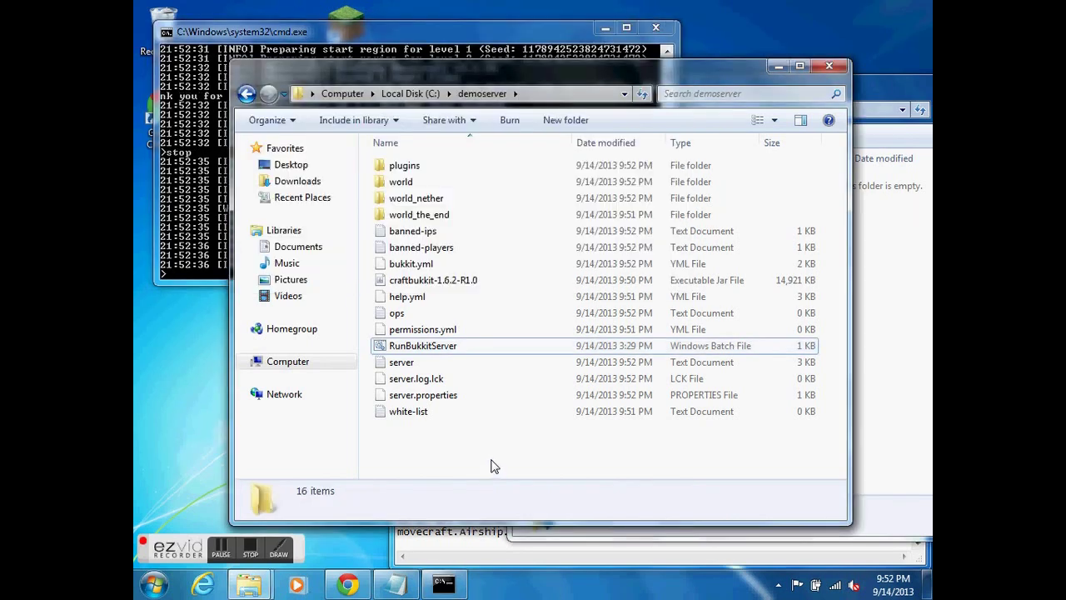
double_click(439, 166)
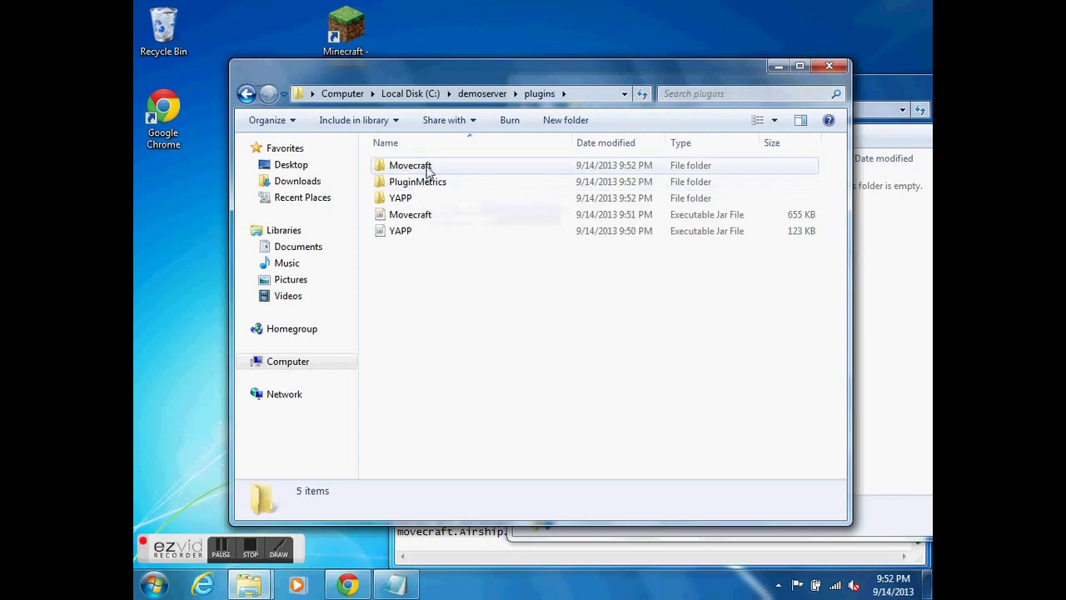
double_click(427, 167)
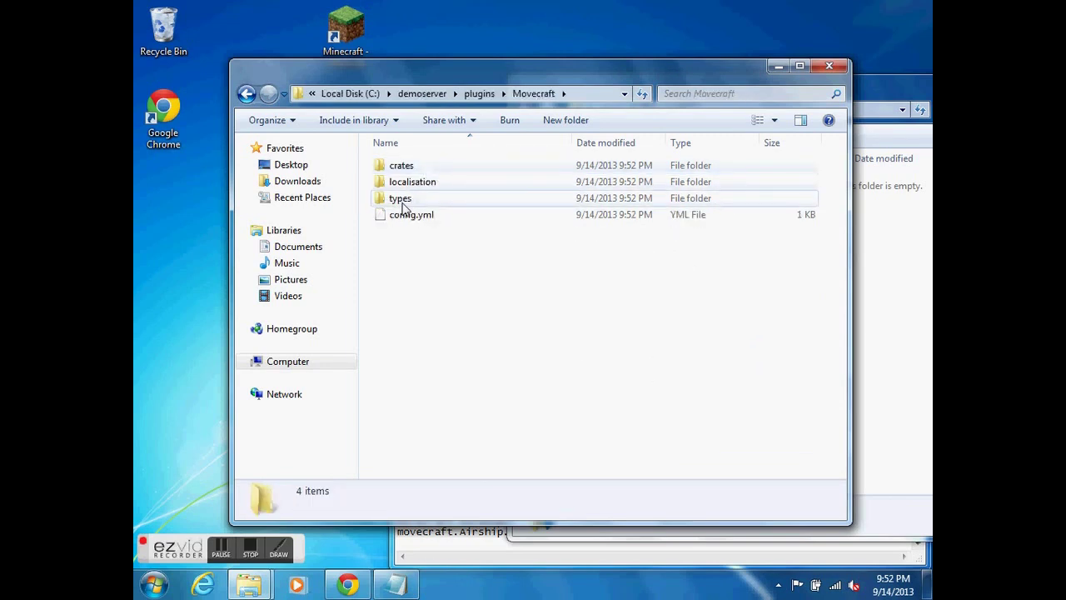
Select the Dropbox MovecraftTypes.zip link in the Notepad notes.
left_click(902, 335)
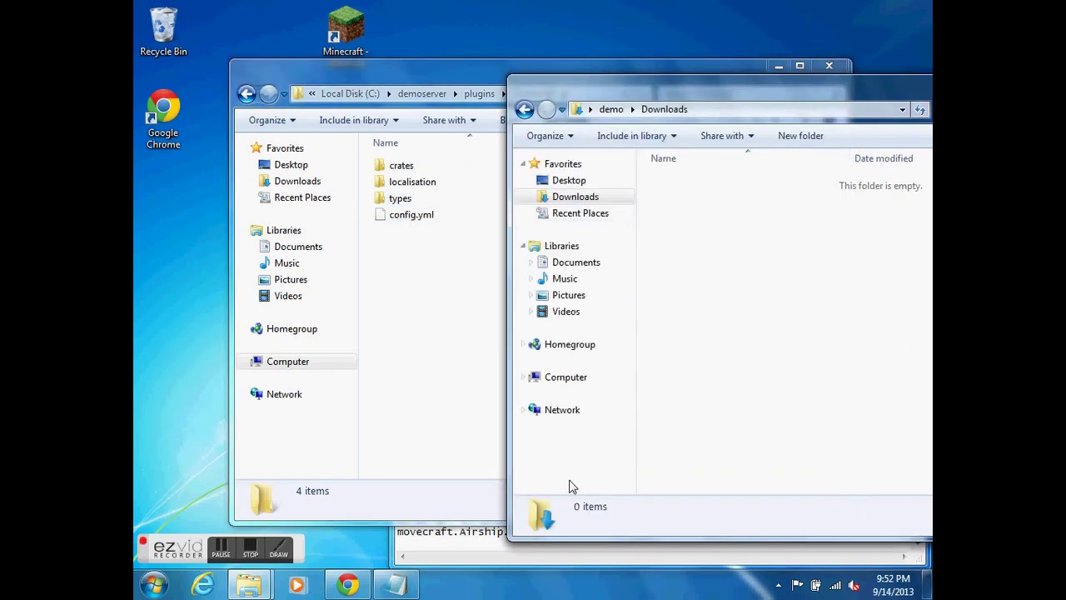
left_click(469, 542)
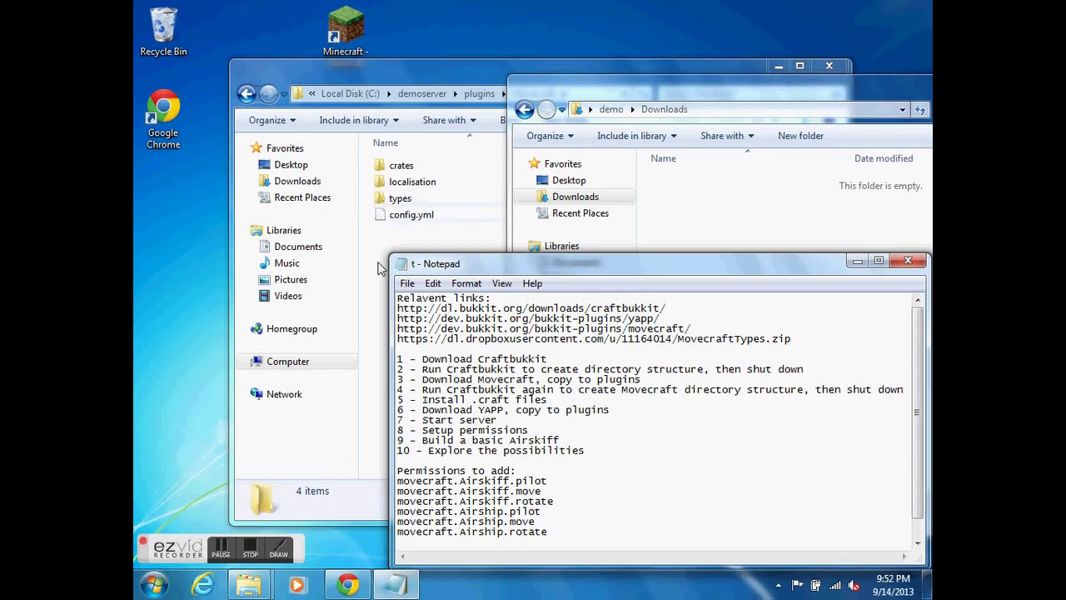
mouse_move(346, 585)
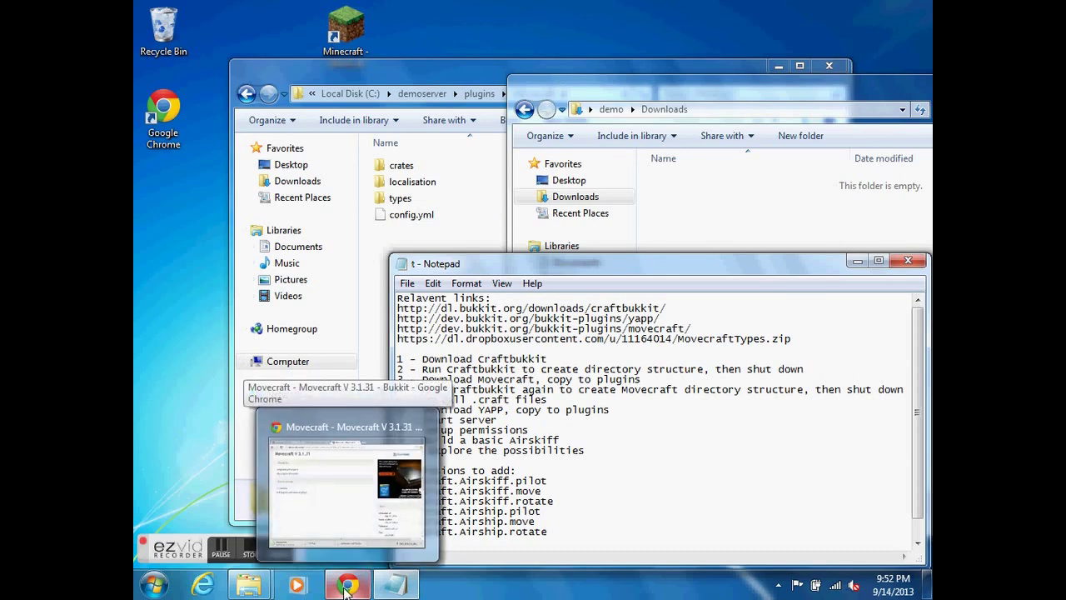
left_click(347, 586)
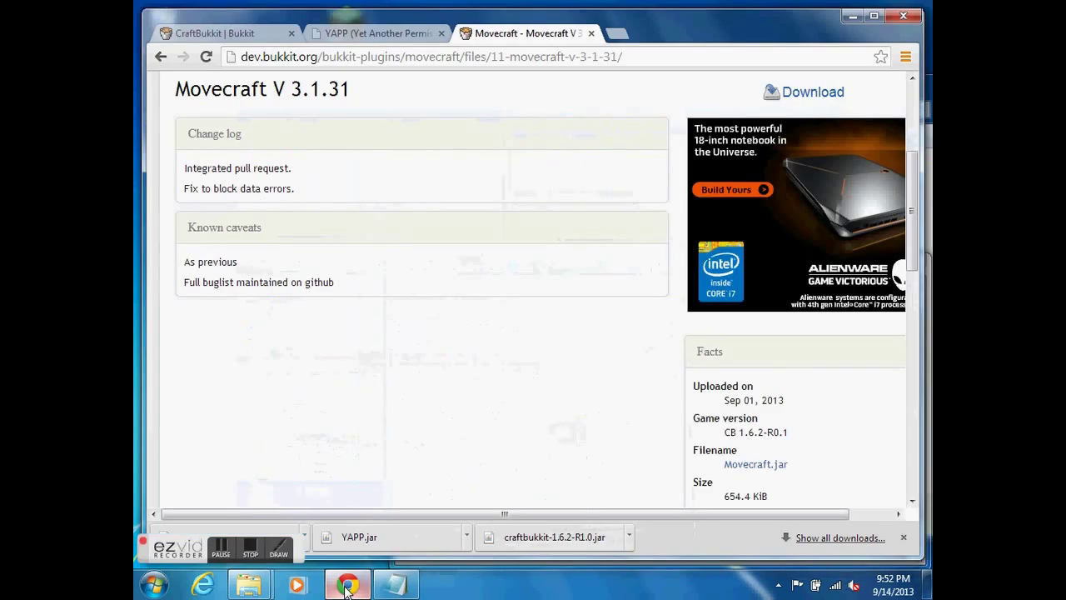
left_click(346, 586)
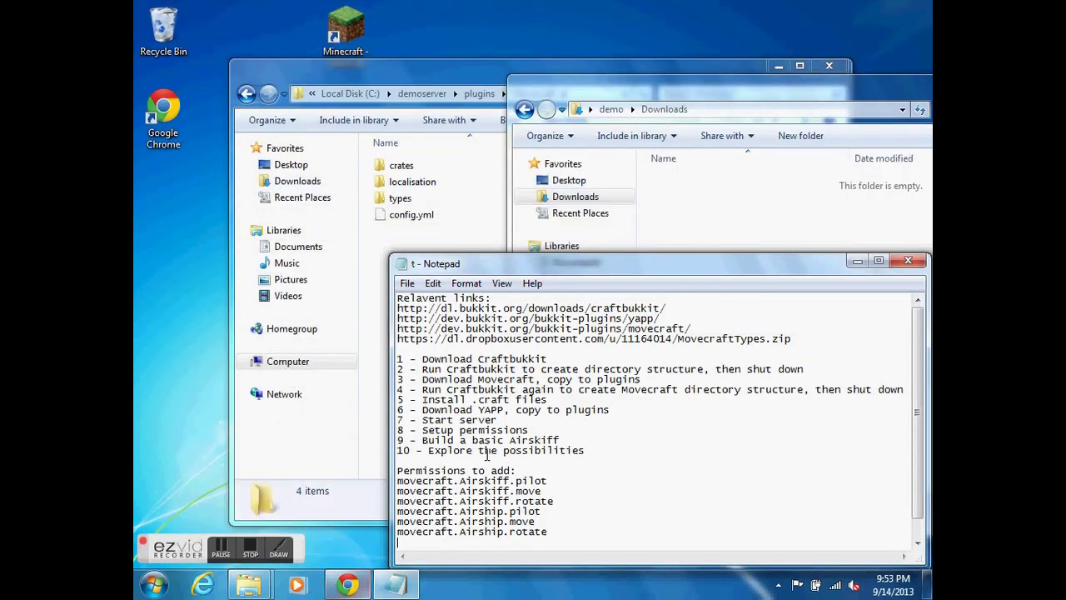
left_click_drag(795, 339, 391, 339)
key("ctrl+c")
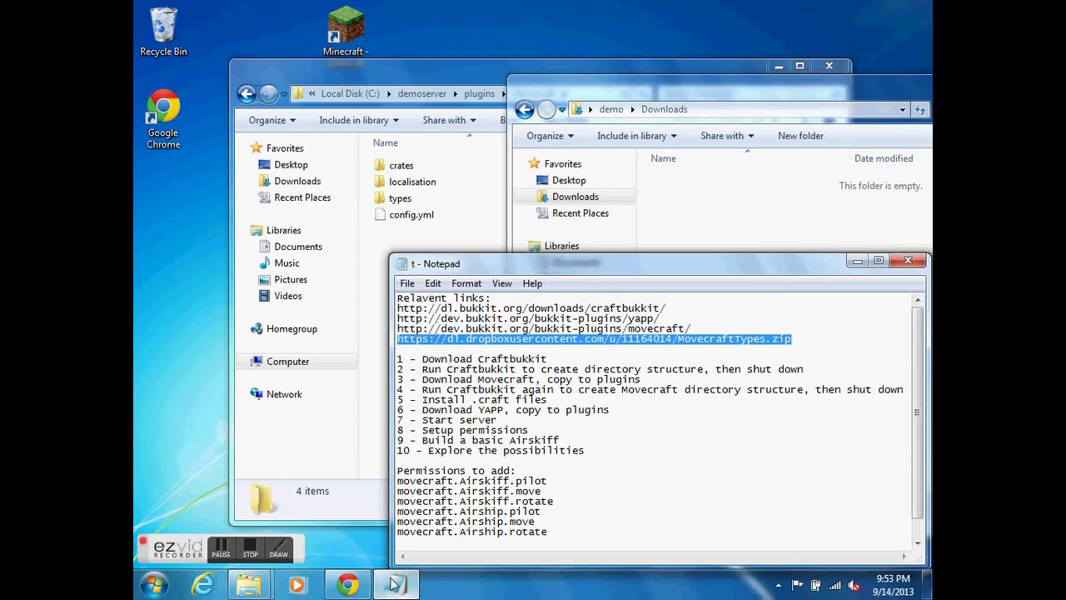
Load the Dropbox link in a new Chrome tab and open the downloaded MovecraftTypes.zip.
left_click(346, 586)
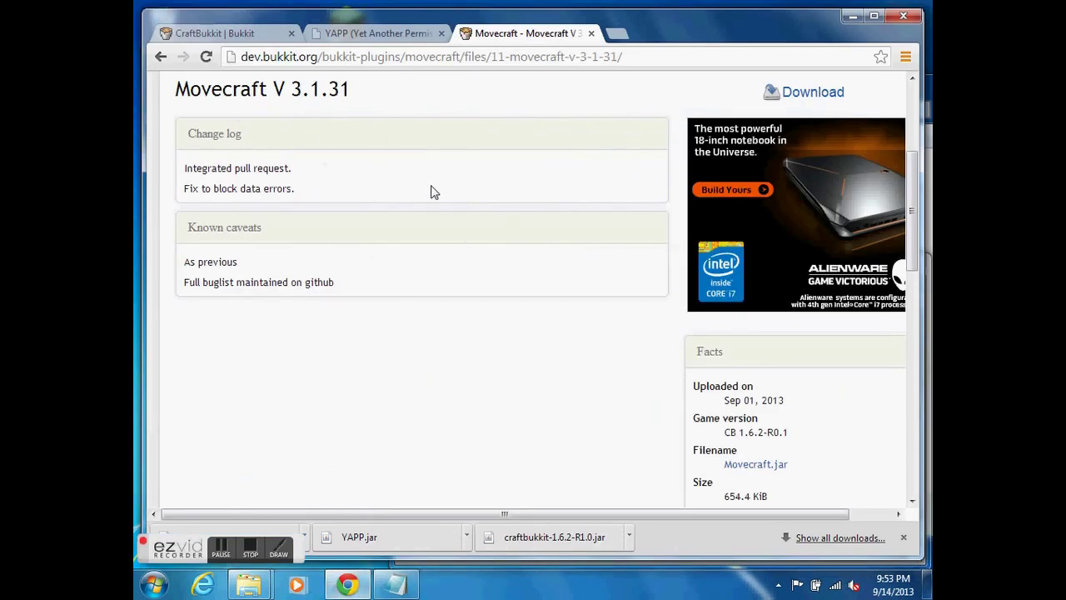
key("ctrl+t")
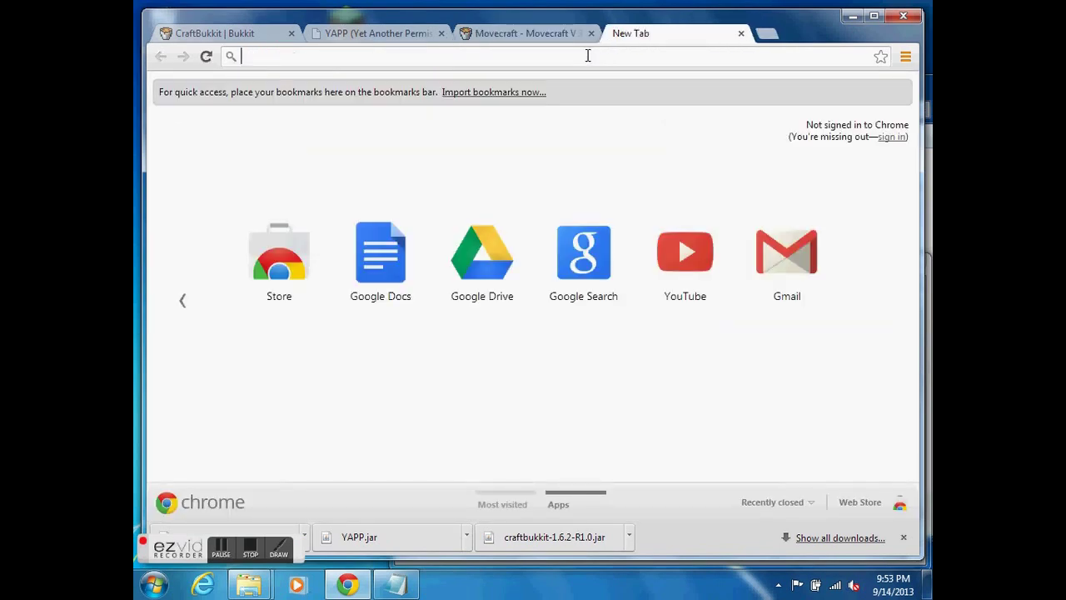
key("ctrl+v")
key("Return")
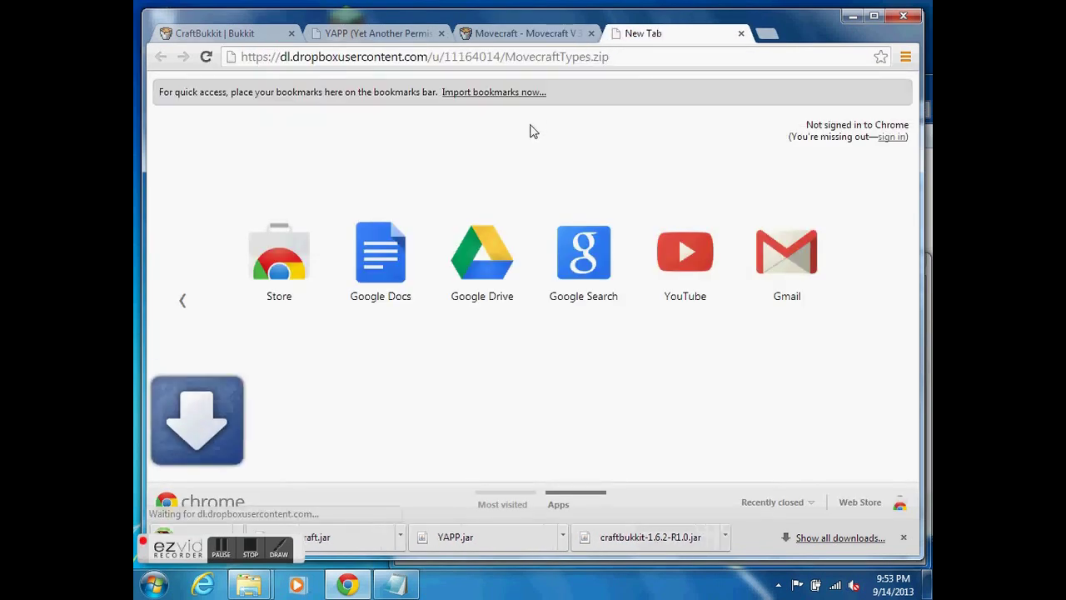
left_click(251, 529)
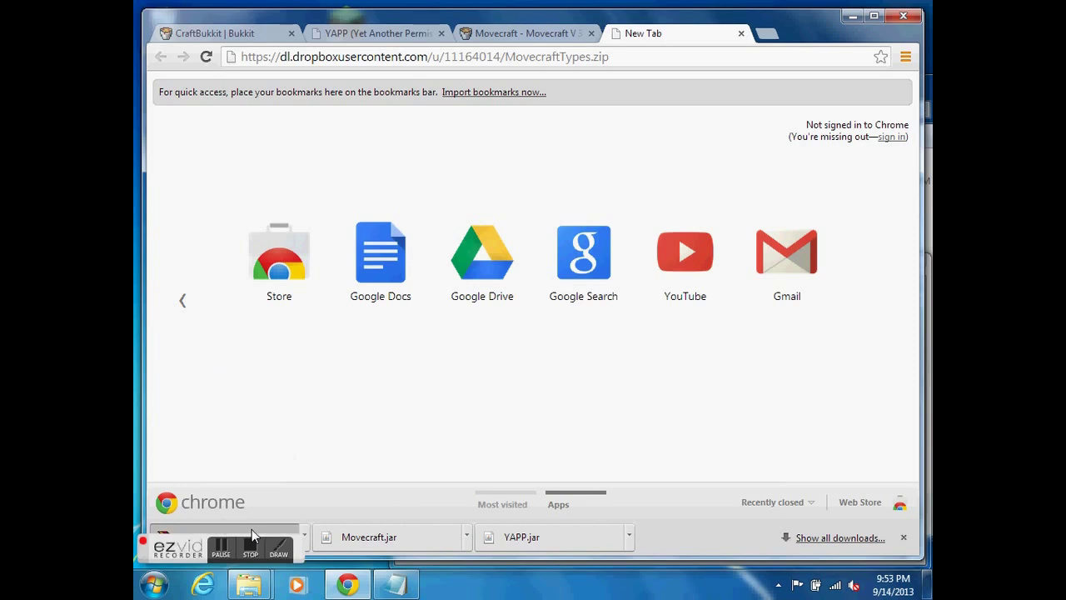
Arrange the Movecraft plugin folder beside the archive and open its empty types folder.
left_click(852, 16)
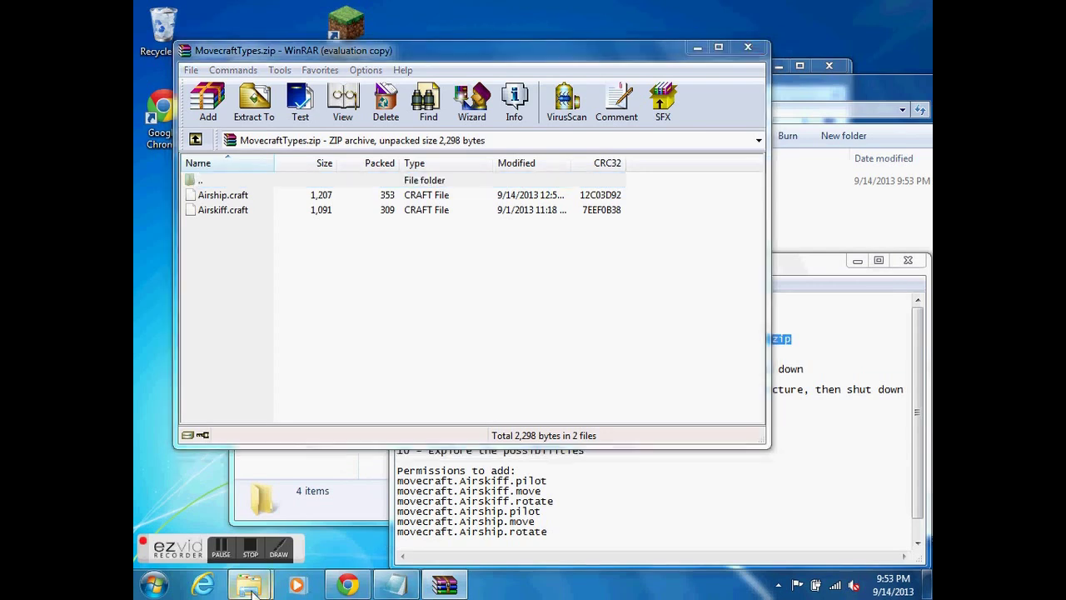
mouse_move(248, 585)
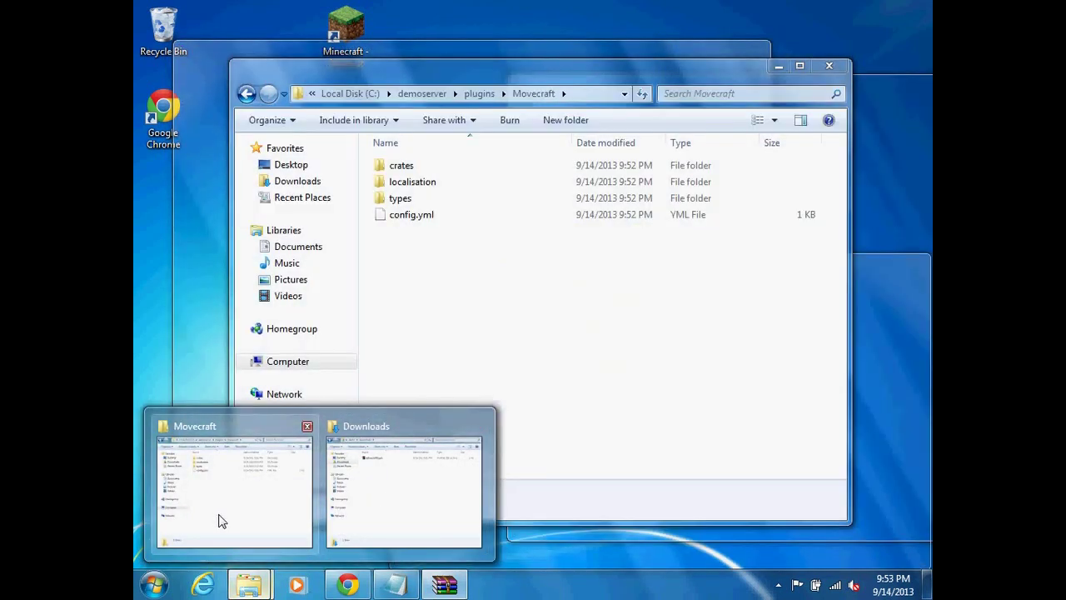
left_click(220, 520)
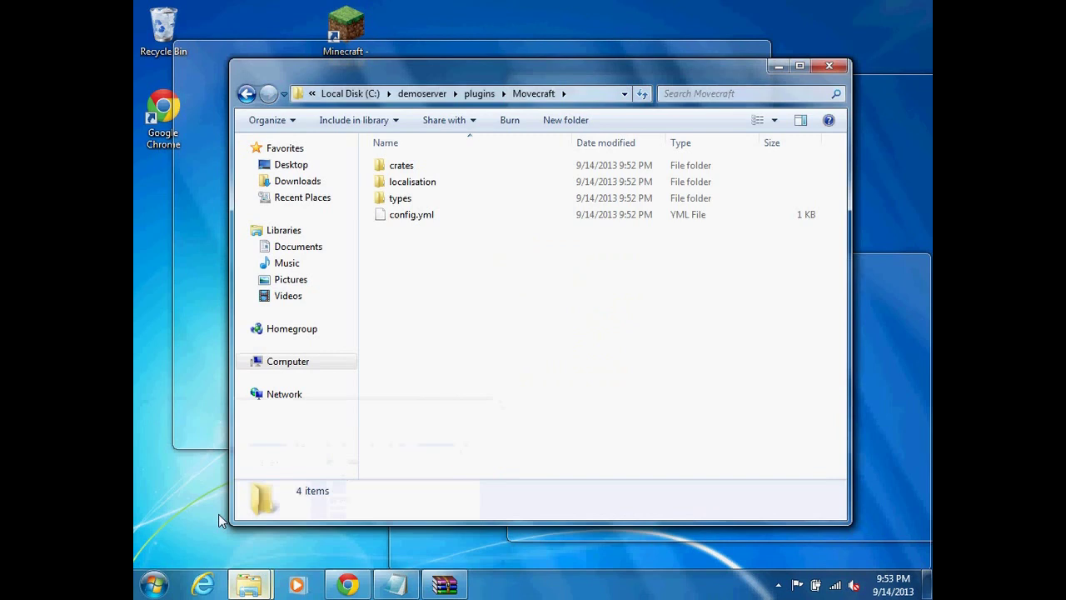
left_click_drag(460, 76, 511, 128)
left_click_drag(338, 55, 327, 42)
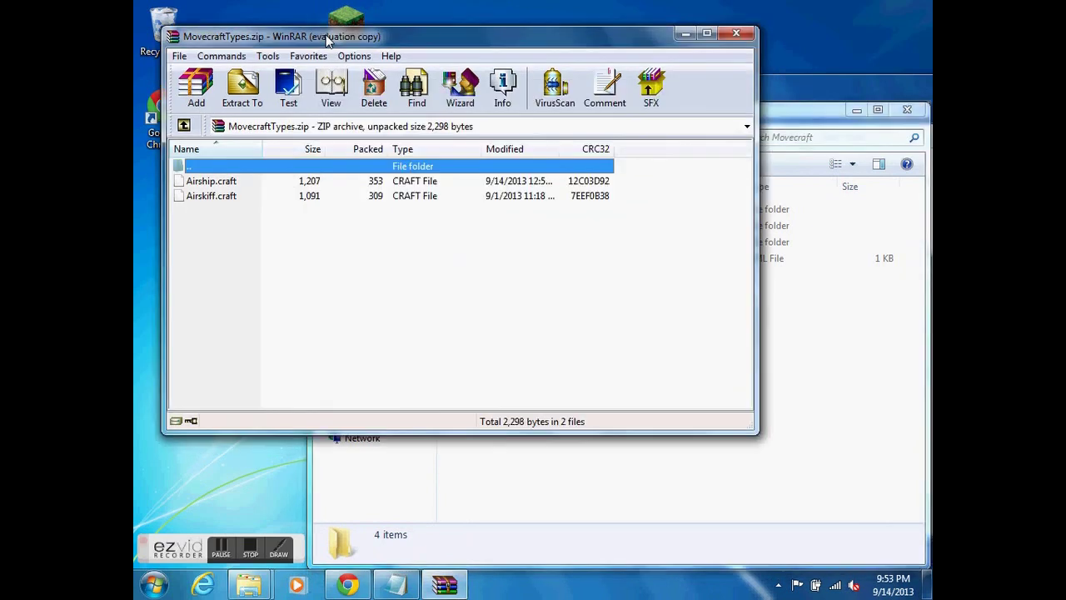
left_click(800, 389)
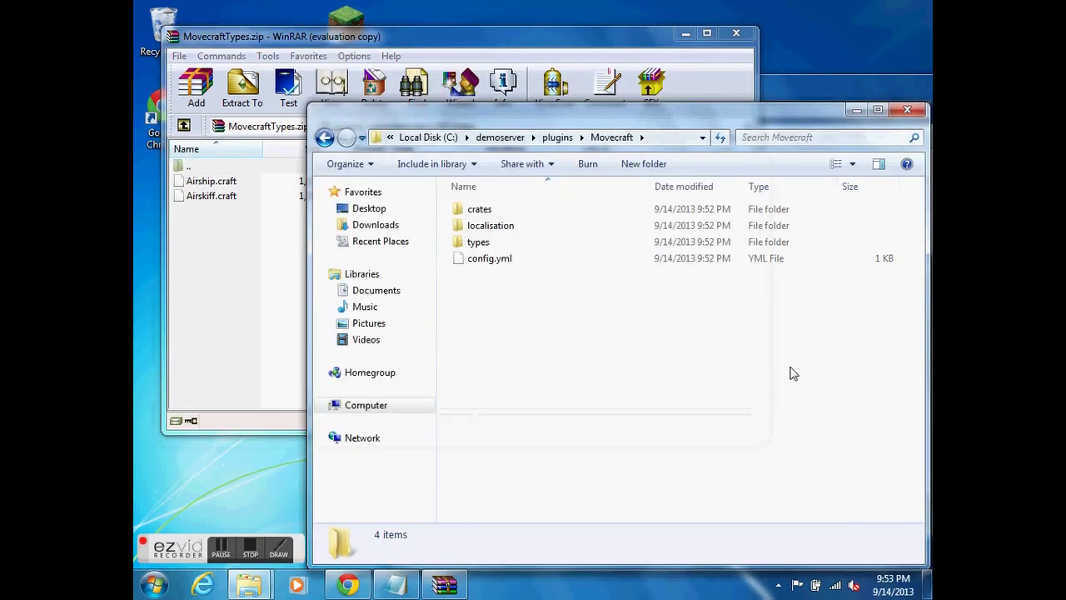
double_click(490, 241)
Extract Airship.craft and Airskiff.craft into the types folder, then bring the setup notes forward.
left_click(271, 215)
left_click(211, 185)
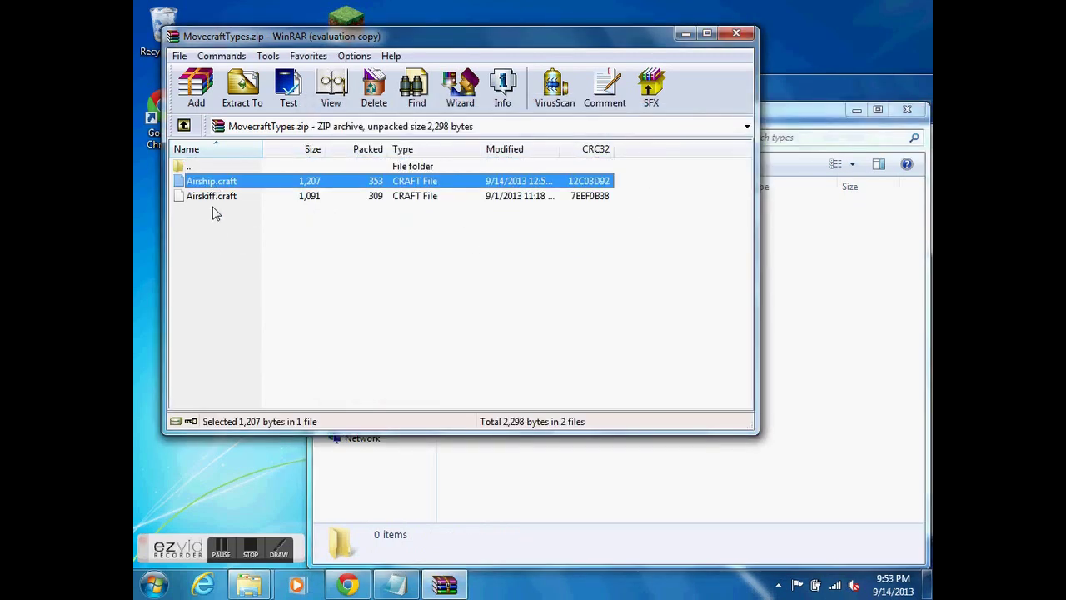
left_click(214, 196, "shift")
left_click_drag(214, 196, 825, 340)
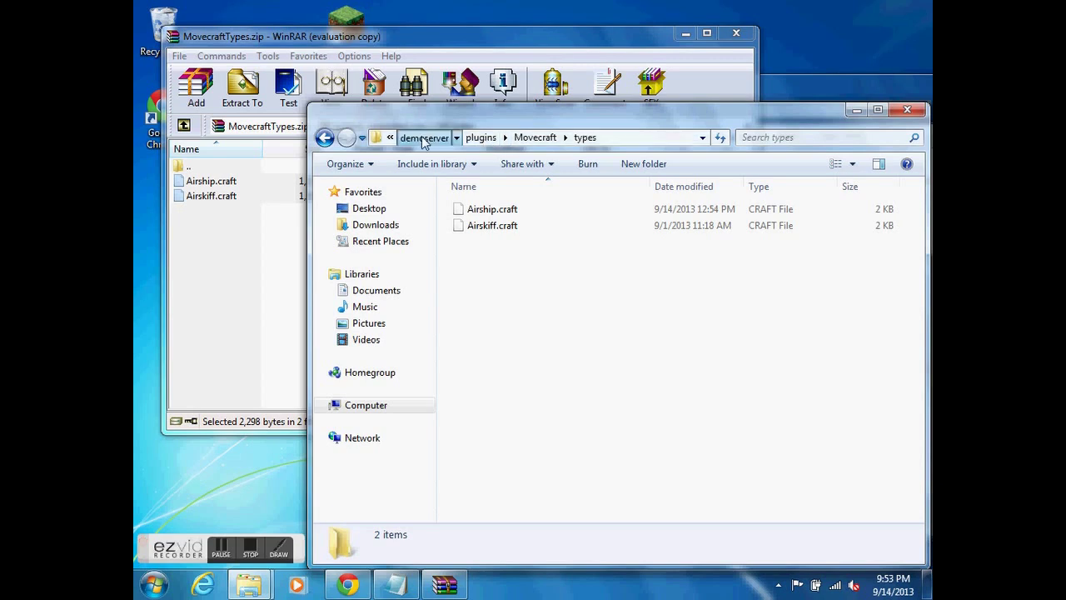
left_click(424, 137)
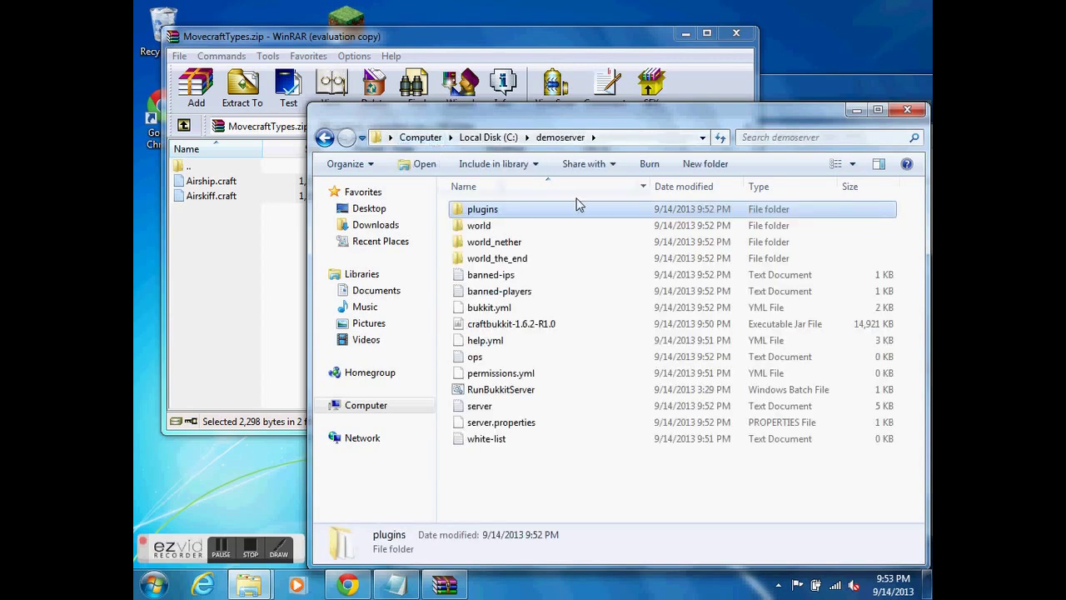
left_click(500, 462)
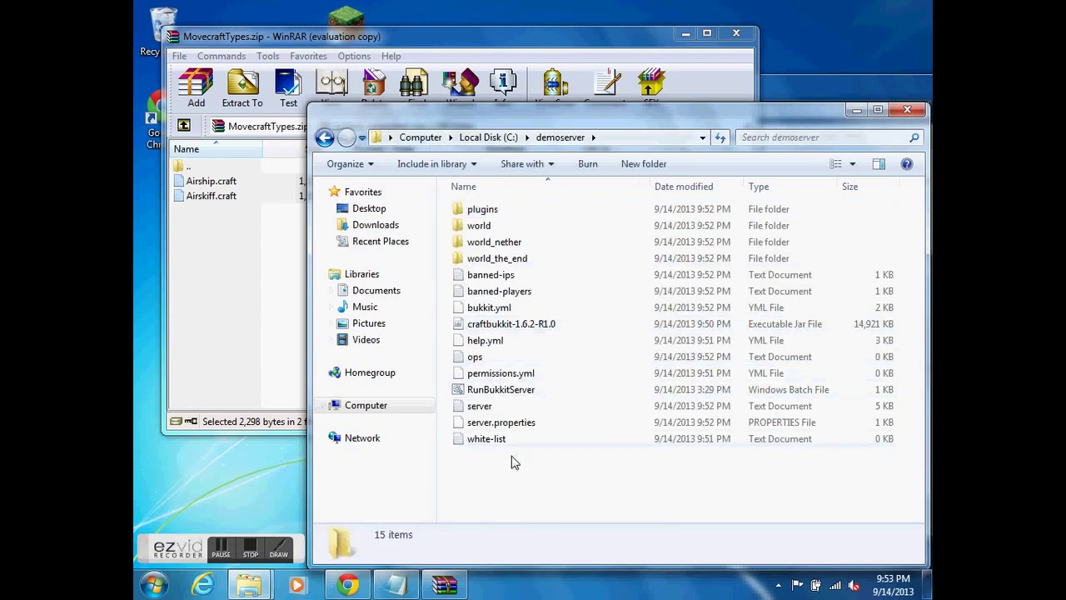
left_click(400, 586)
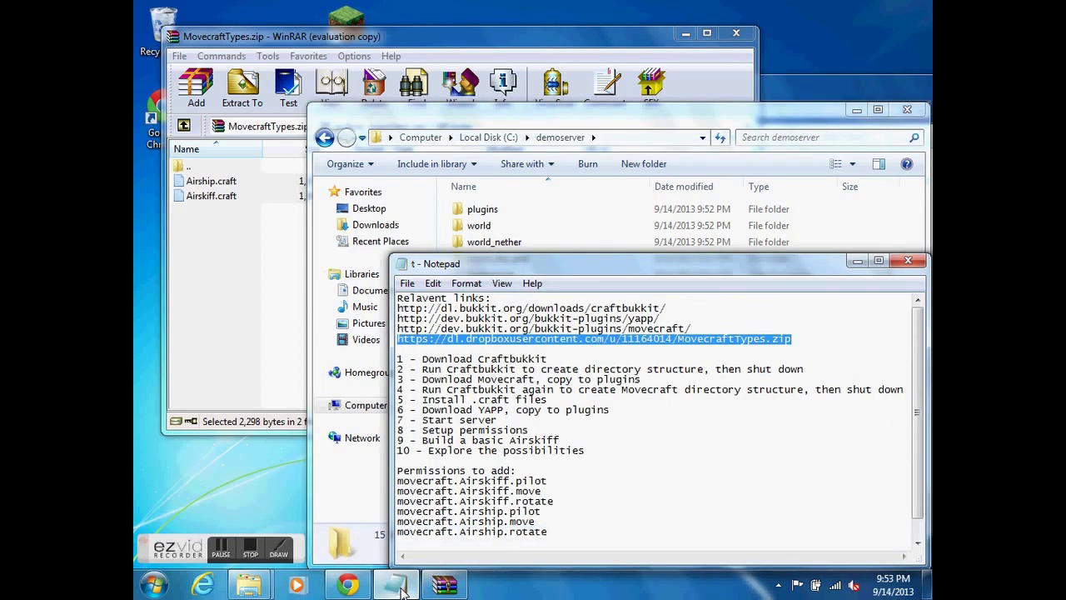
Edit the ops file in Notepad with the player's username and save the changes.
left_click(491, 116)
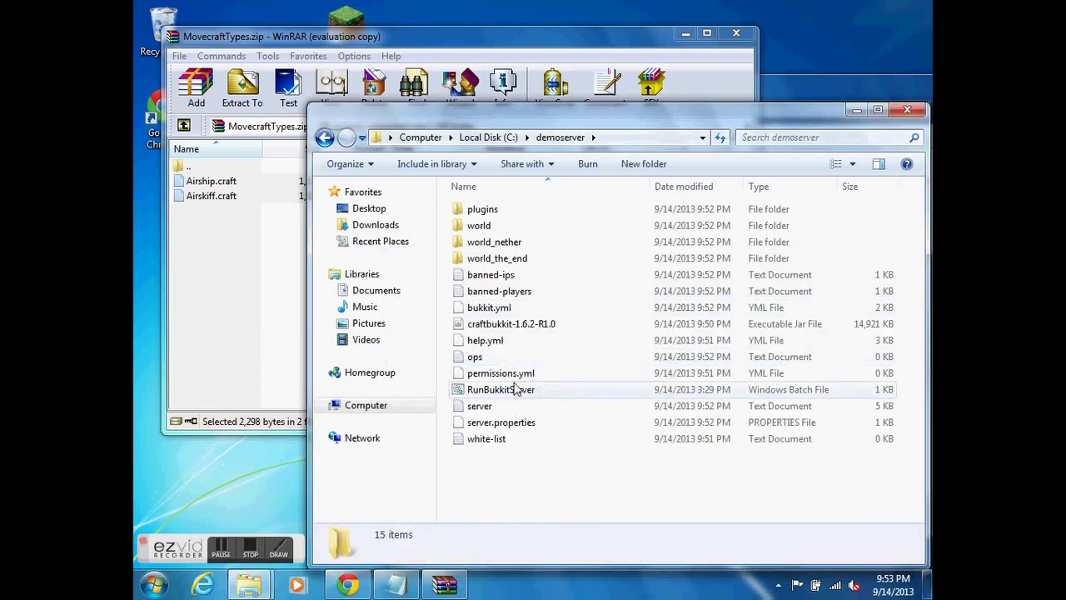
left_click(478, 360)
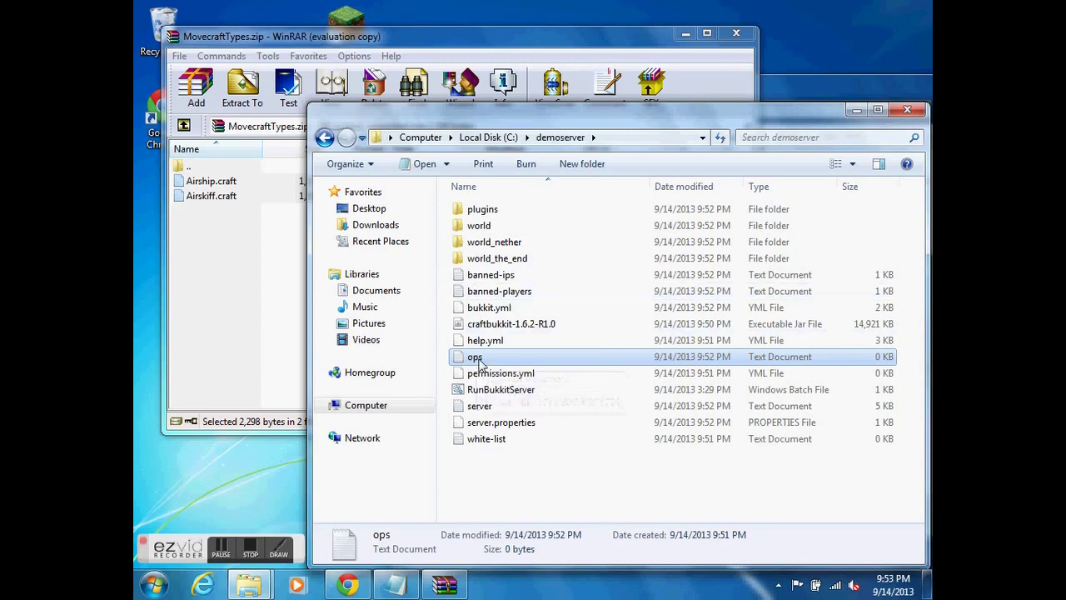
right_click(479, 363)
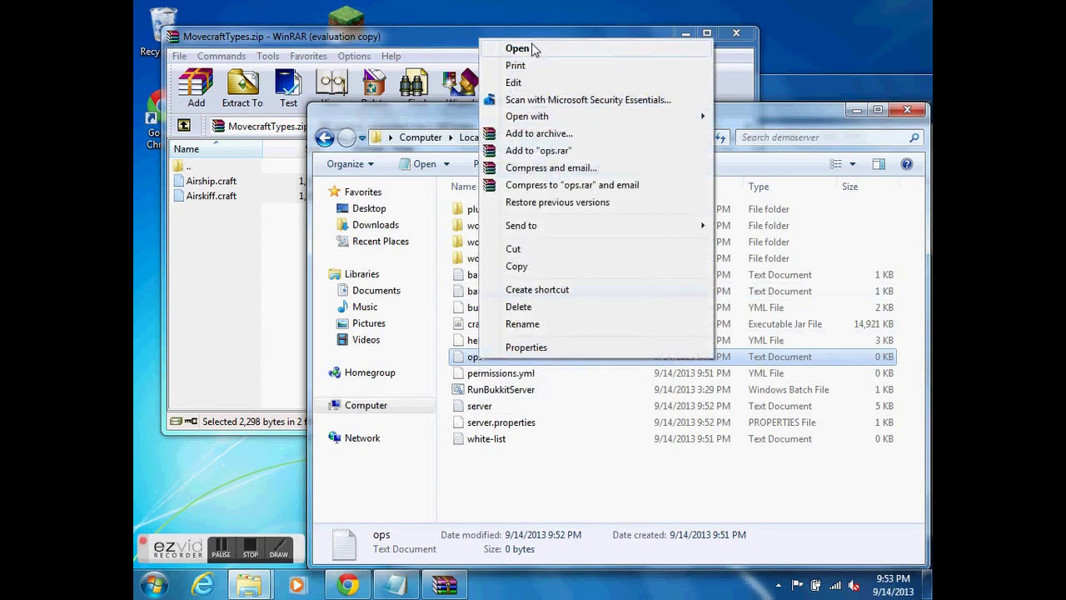
left_click(513, 83)
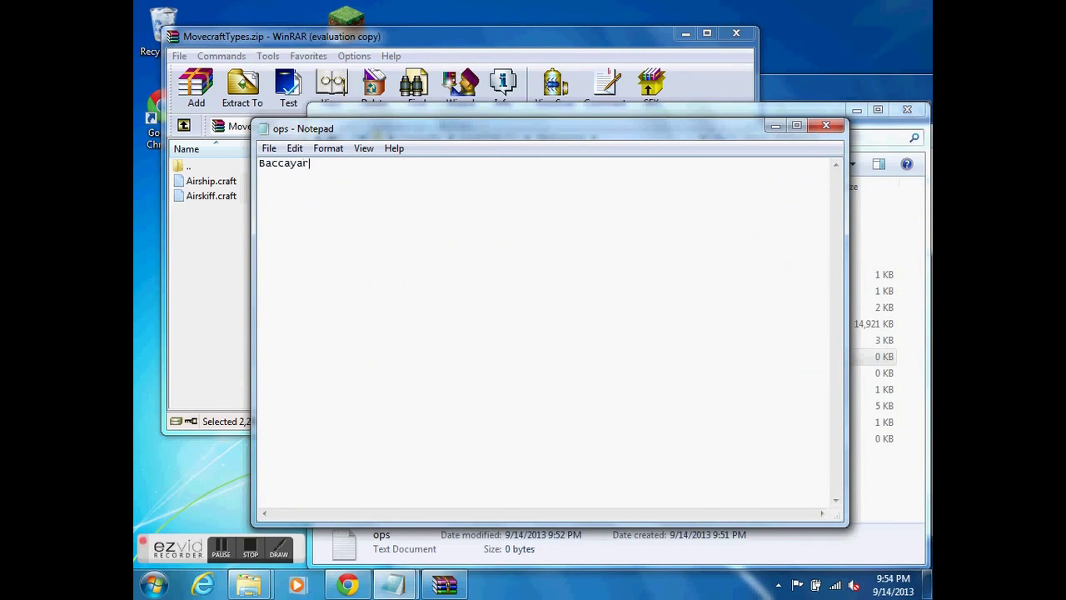
left_click(826, 126)
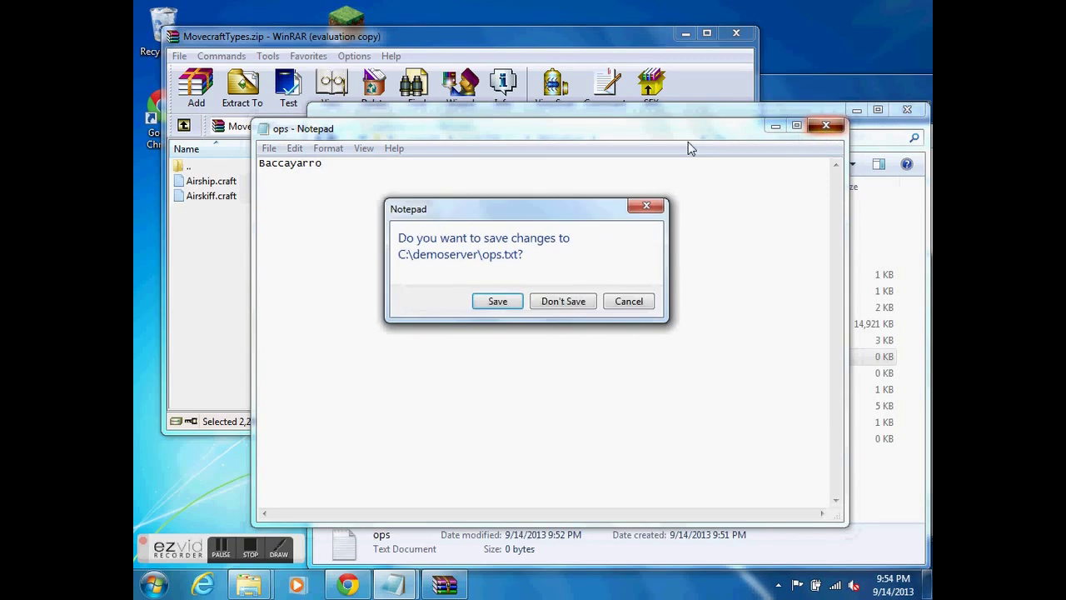
left_click(221, 554)
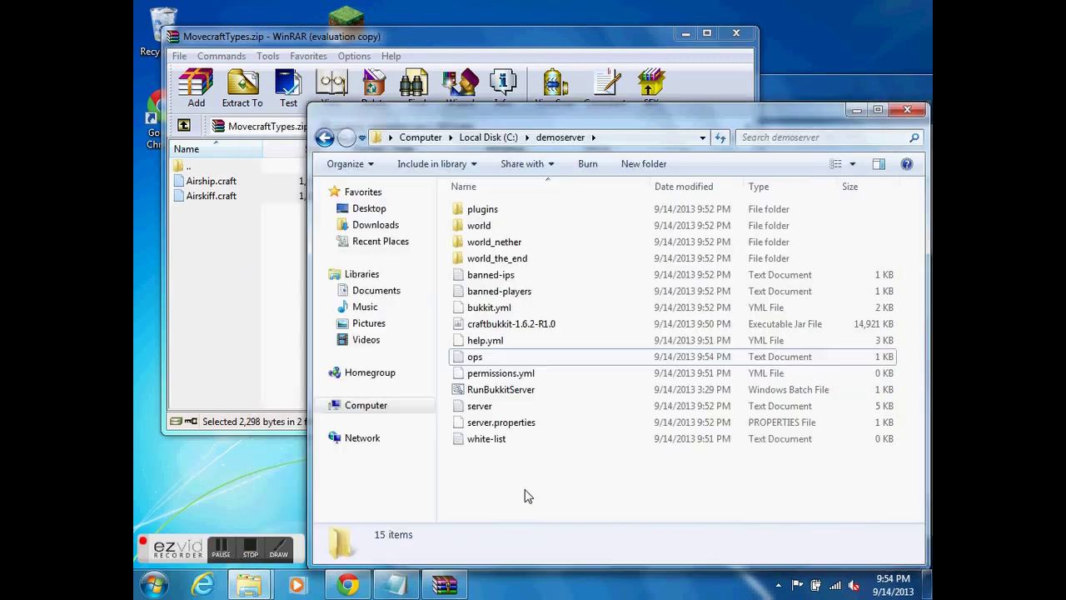
Start the Bukkit server by running the RunBukkitServer batch file.
left_click(518, 394)
double_click(518, 394)
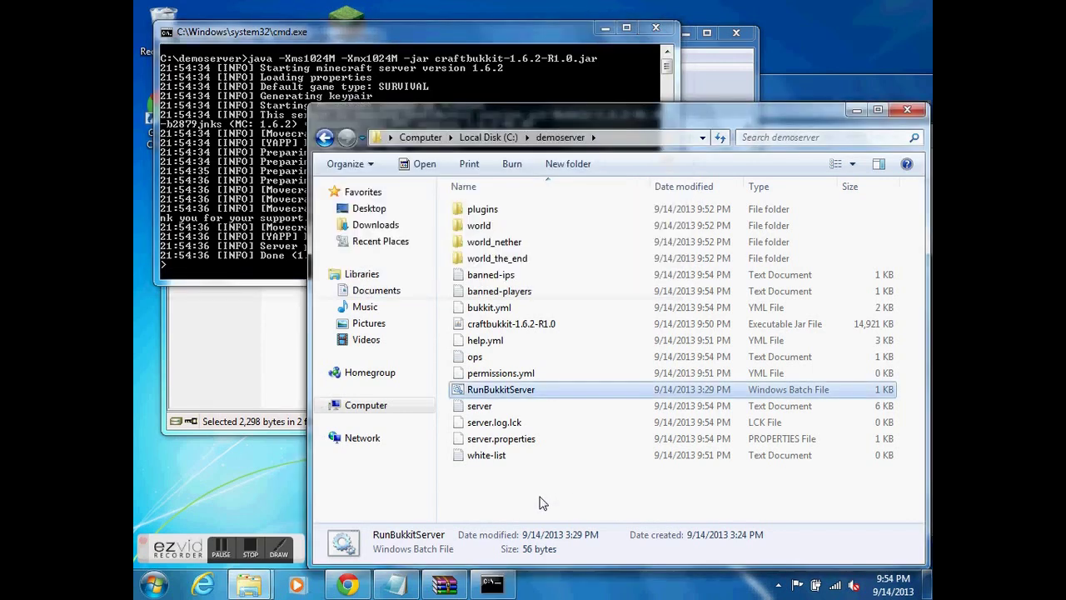
left_click(538, 492)
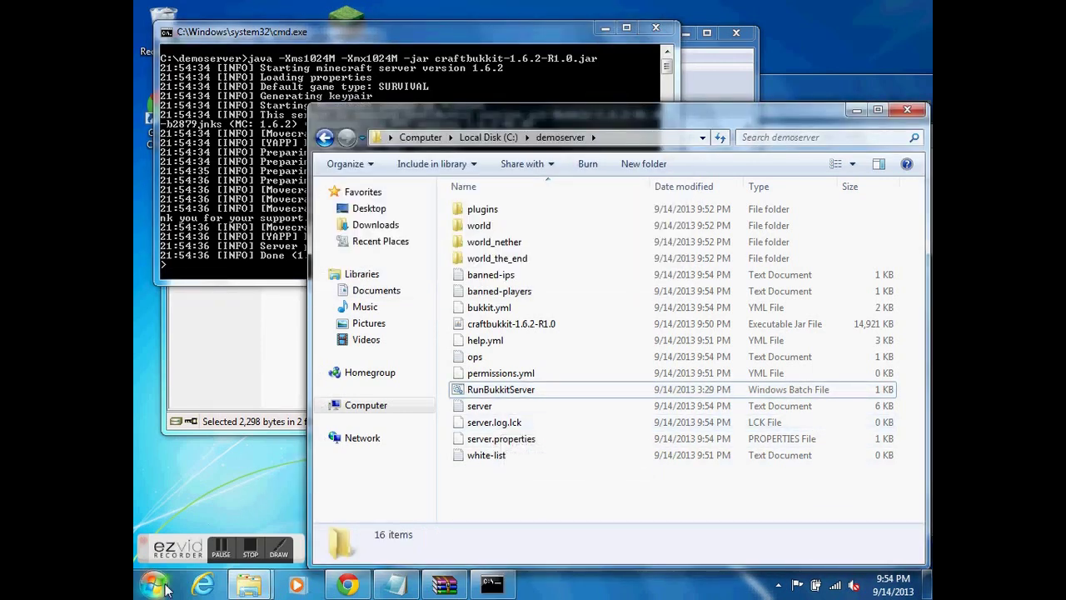
Browse the Downloads Explorer window to C:\Games and move it up-left.
mouse_move(248, 583)
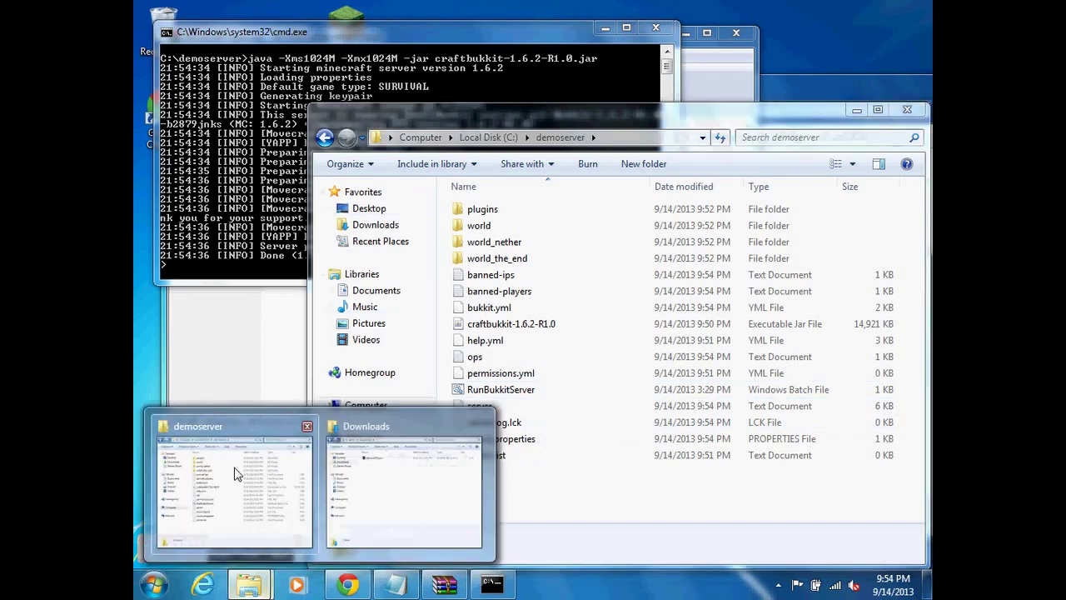
left_click(349, 481)
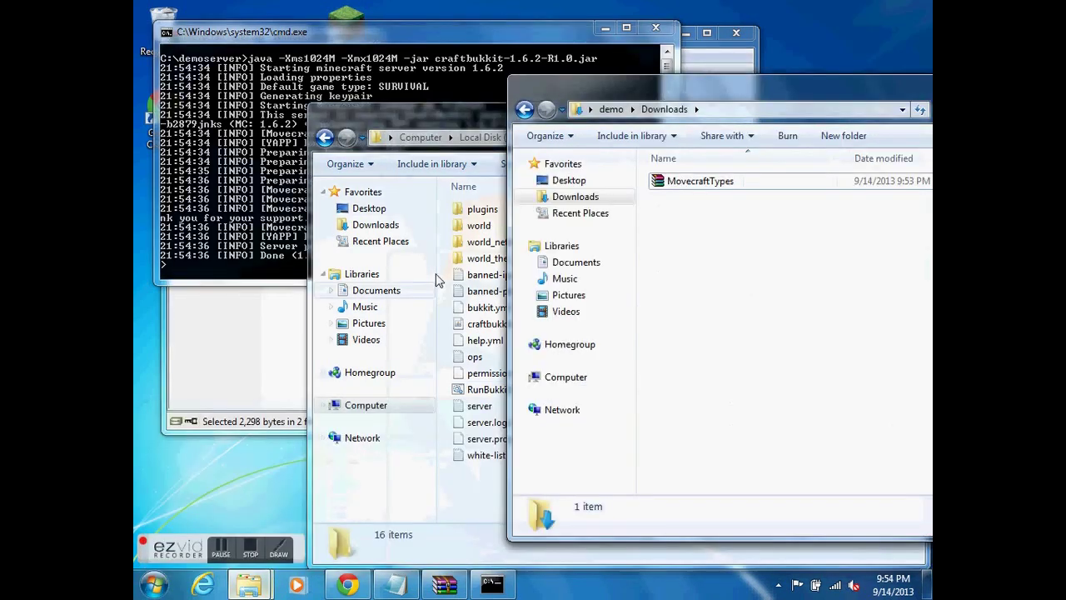
left_click(556, 380)
double_click(695, 196)
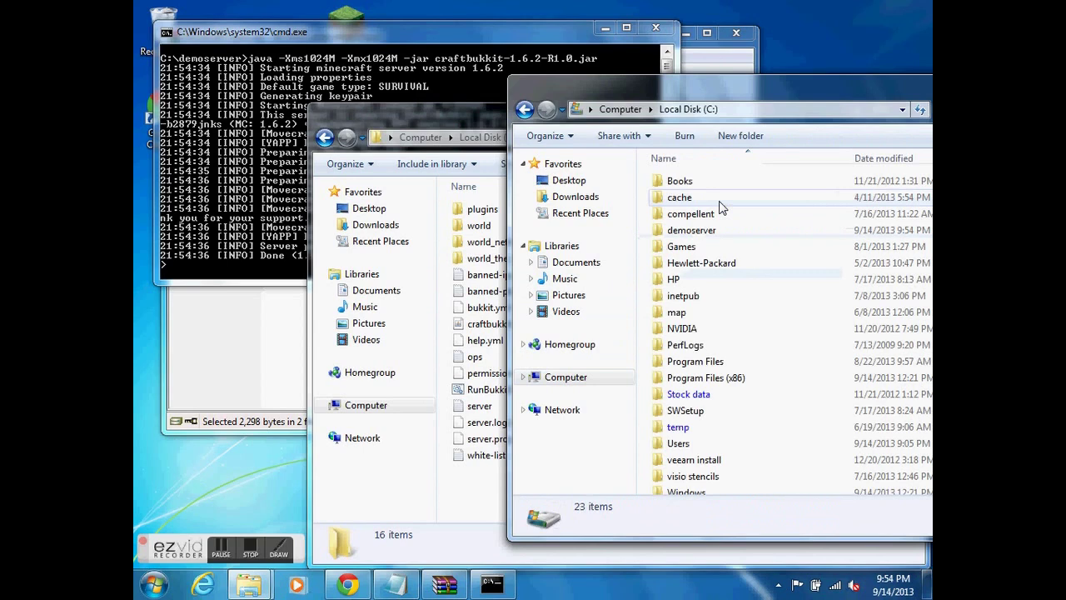
double_click(681, 248)
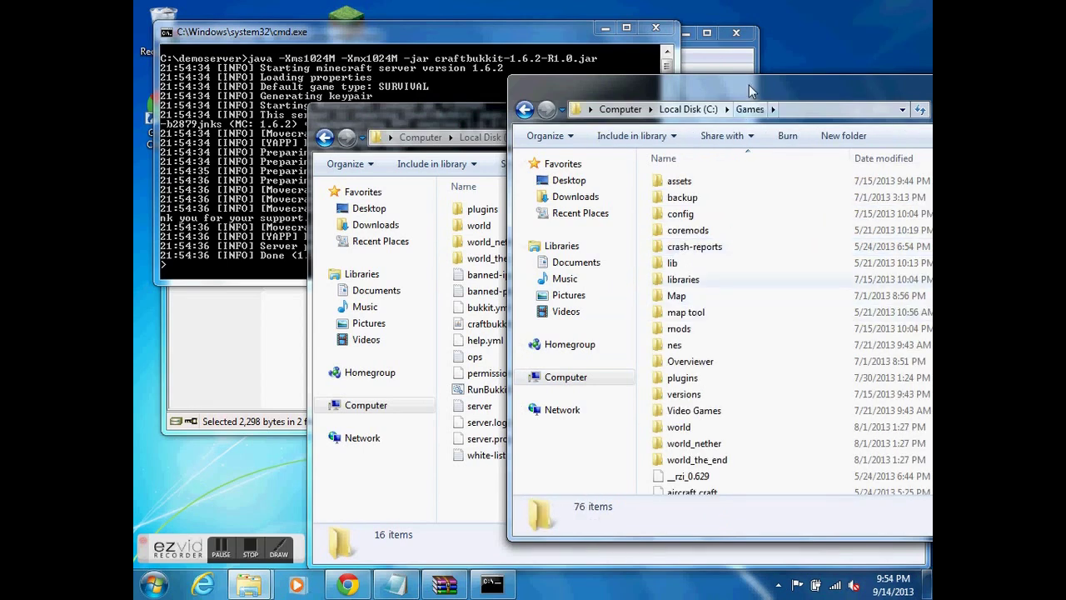
left_click_drag(748, 84, 564, 65)
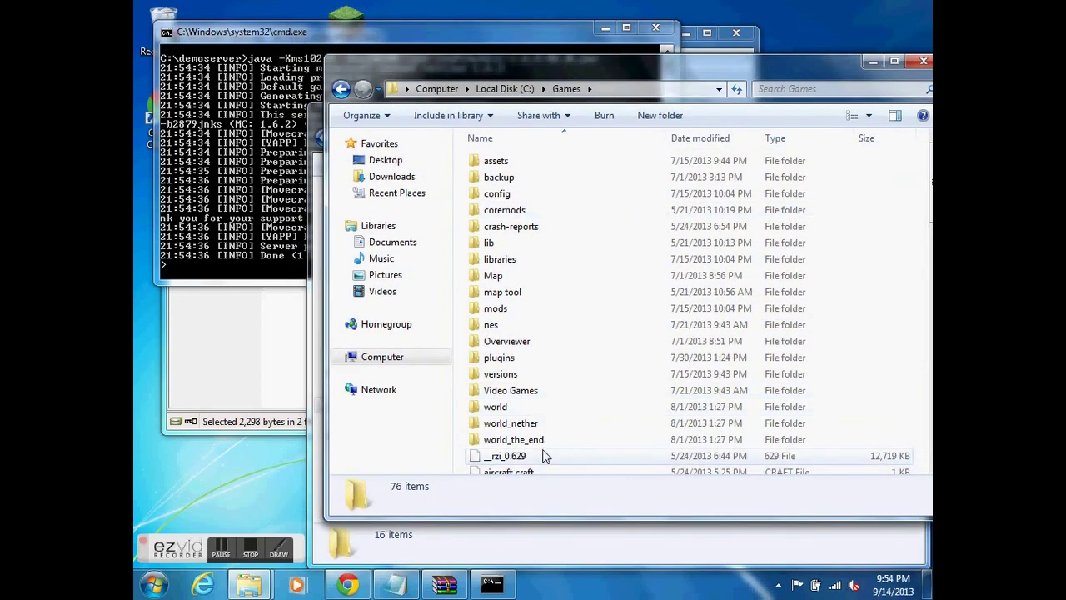
Launch Minecraft, direct-connect to 127.0.0.1, and run /gamemode 1 for creative mode.
double_click(345, 12)
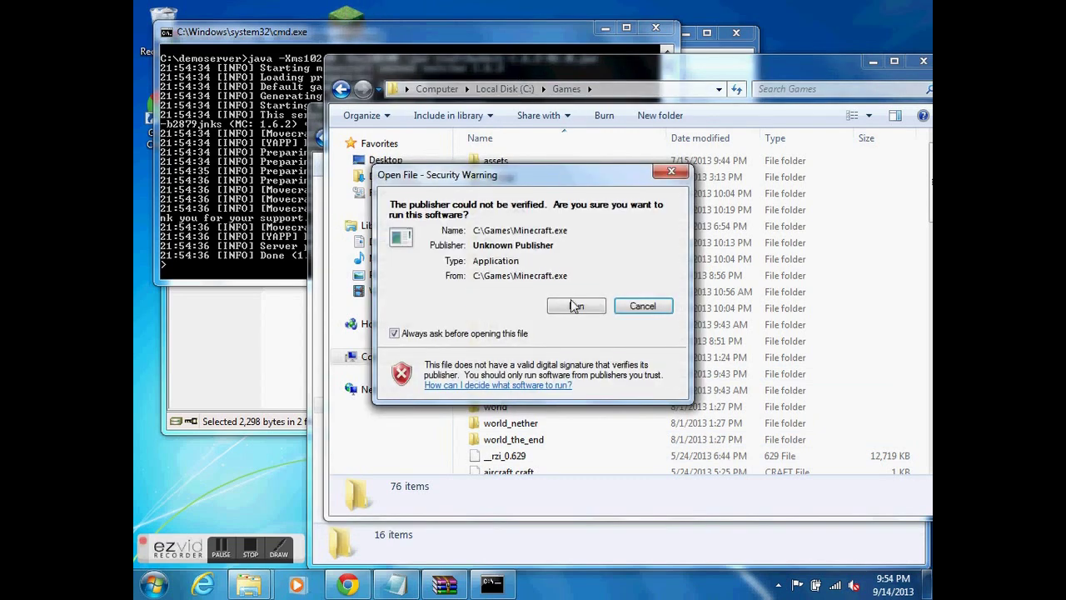
left_click(573, 304)
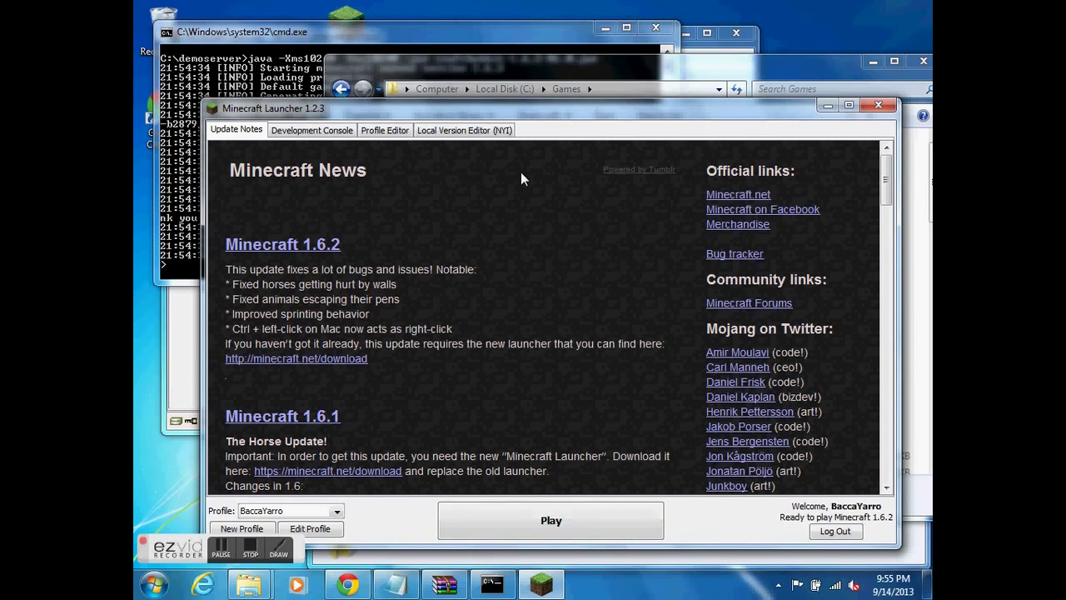
left_click(569, 523)
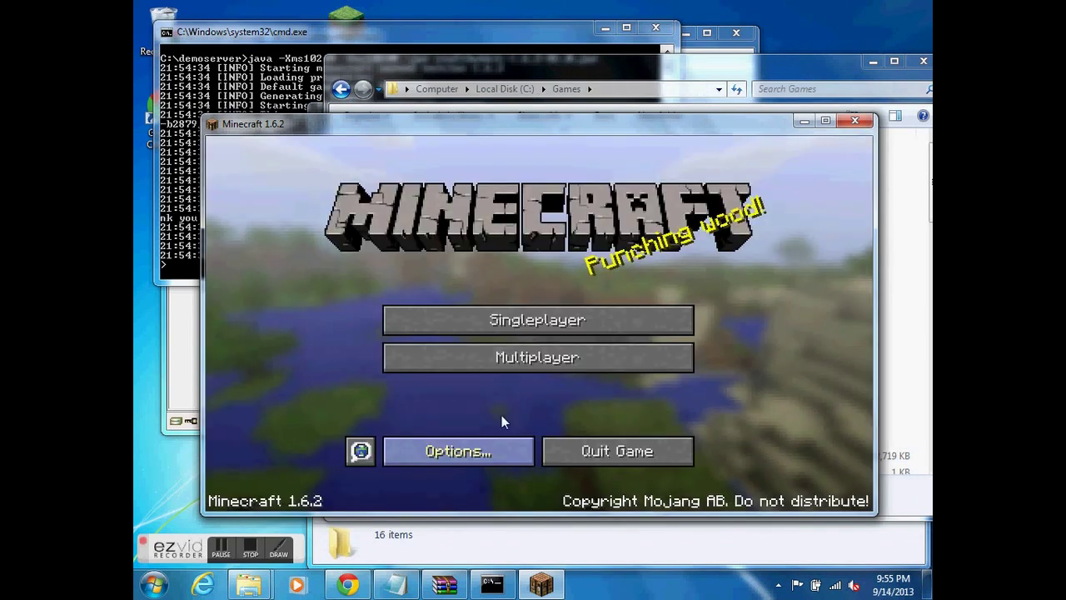
left_click(520, 360)
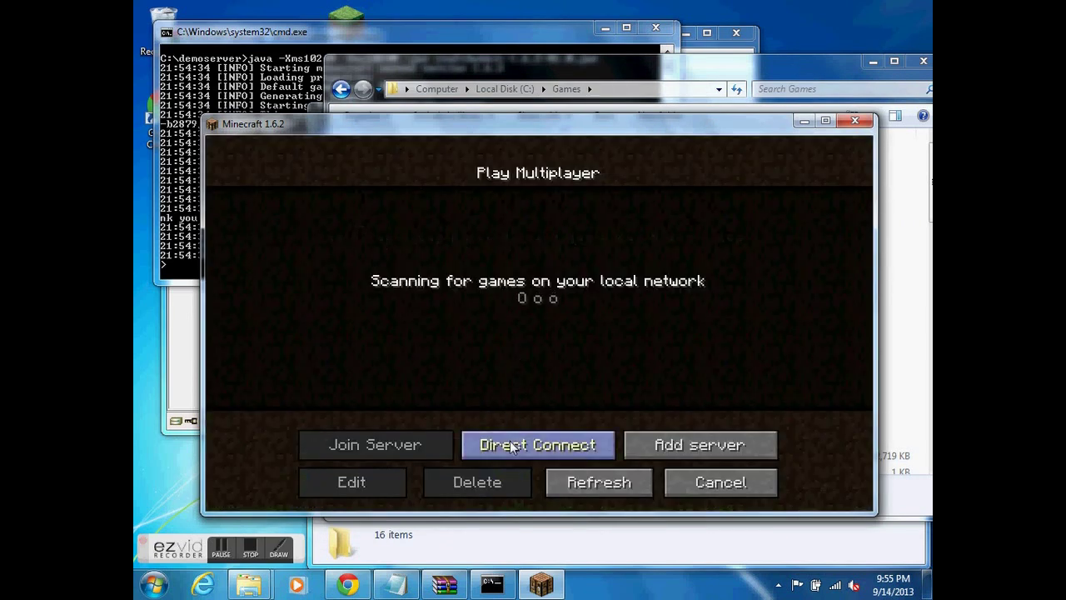
left_click(513, 444)
left_click(490, 411)
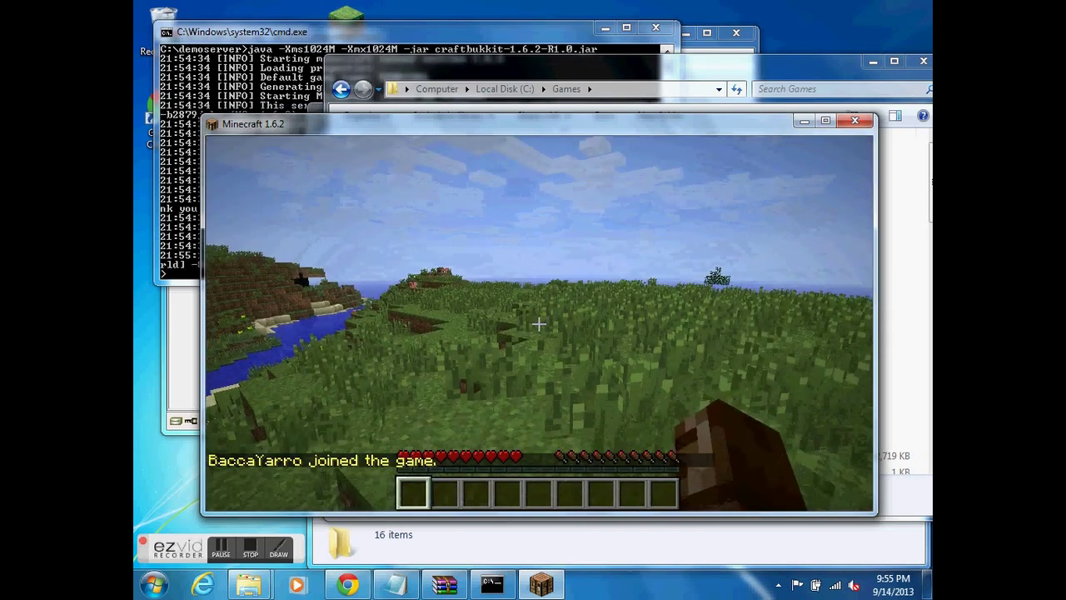
type("/g")
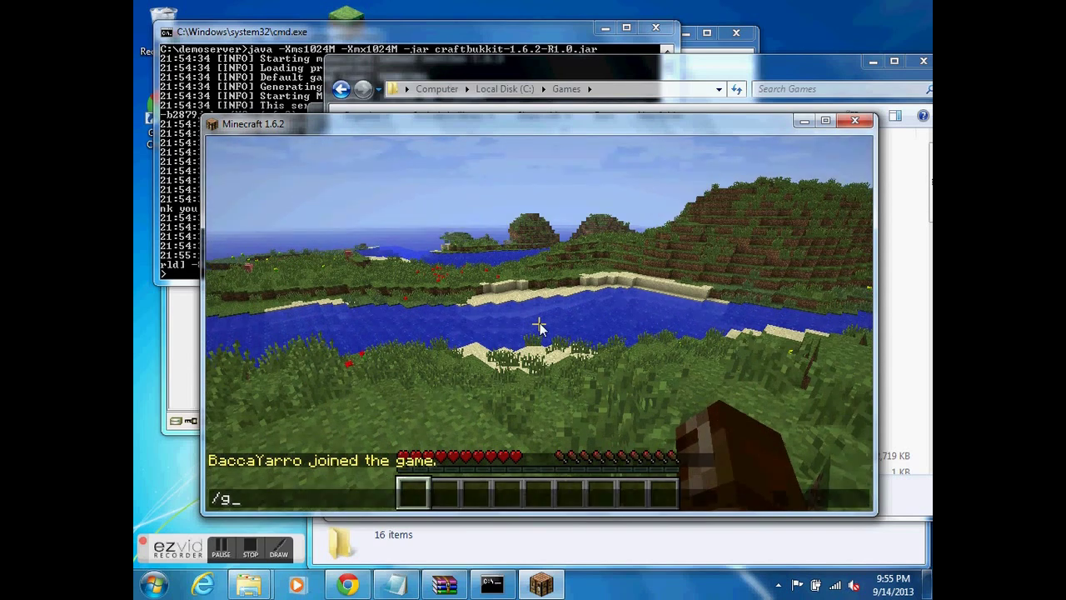
type("amemode")
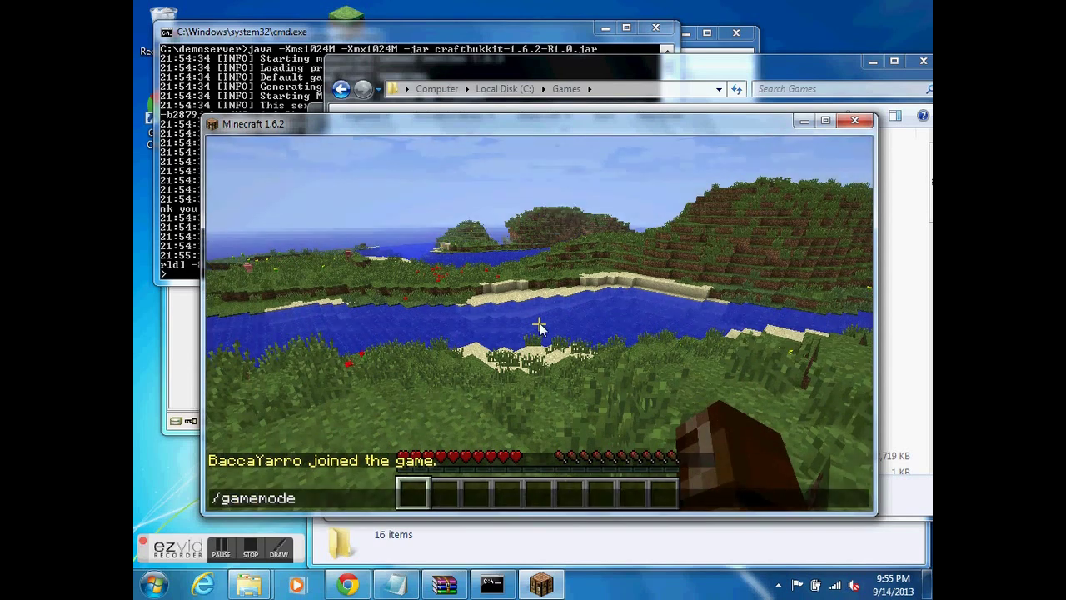
type(" 1")
key("Return")
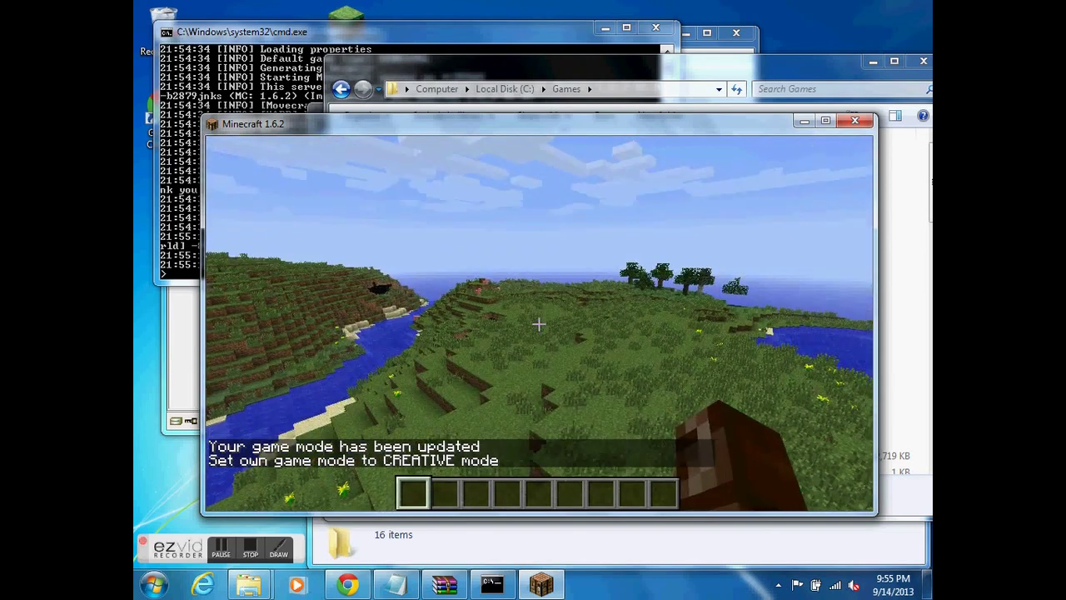
Move the Minecraft window to the top-left and return to gameplay.
key("w")
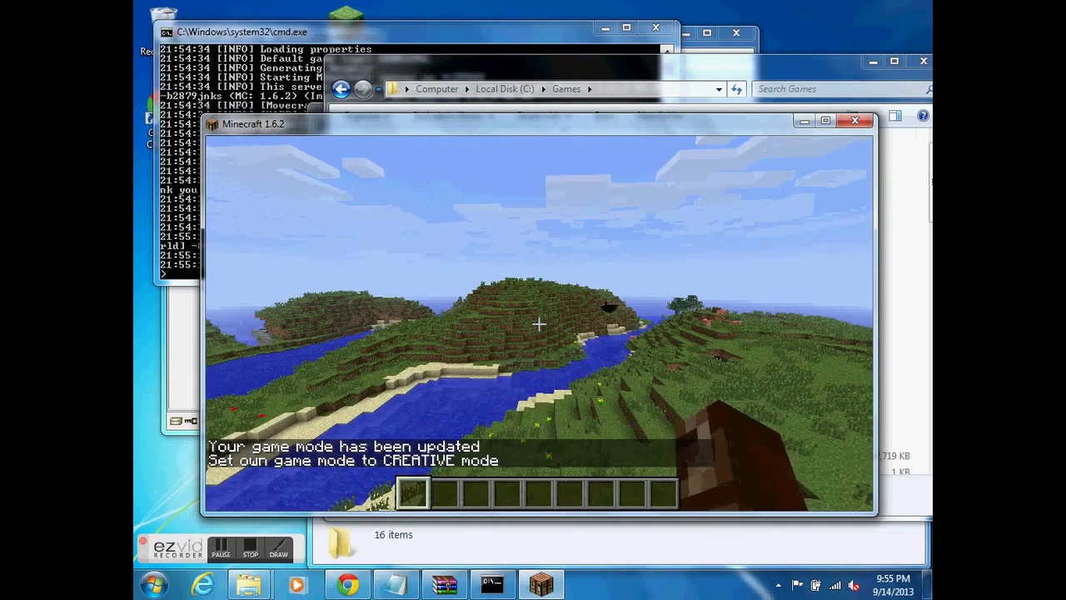
key("alt+Tab")
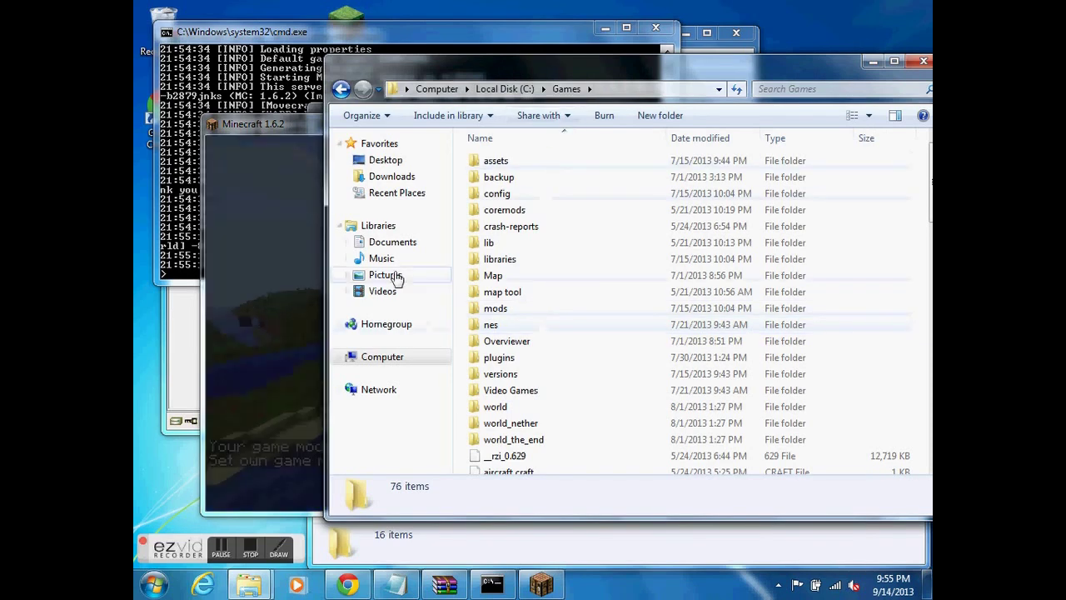
left_click_drag(298, 125, 232, 15)
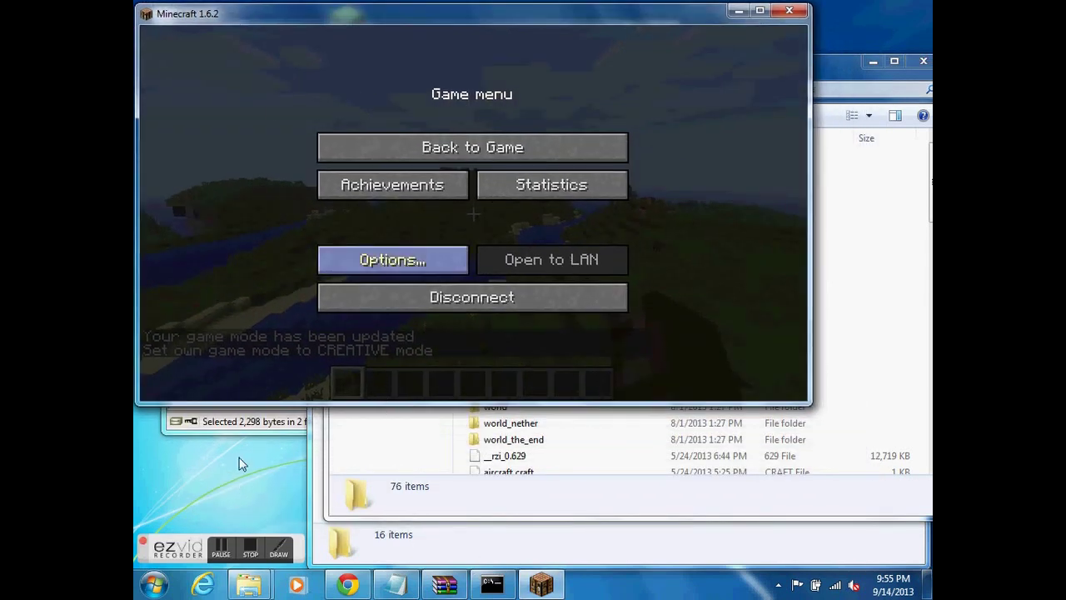
left_click(396, 585)
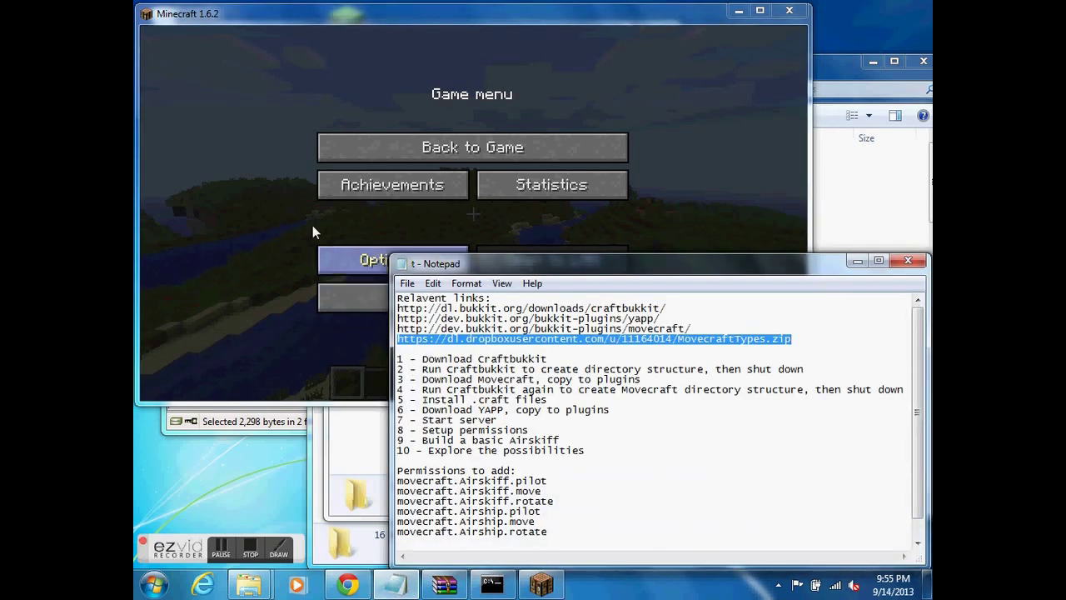
left_click(270, 185)
left_click(472, 147)
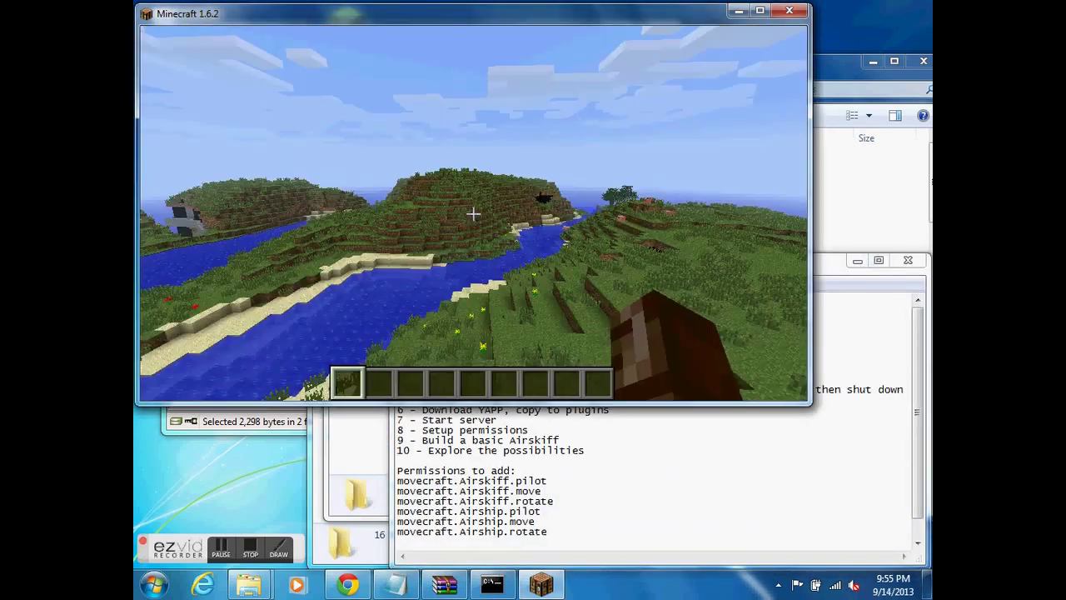
Run /yapp, choose 3 to modify a group, and select the members group.
type("t/yapp")
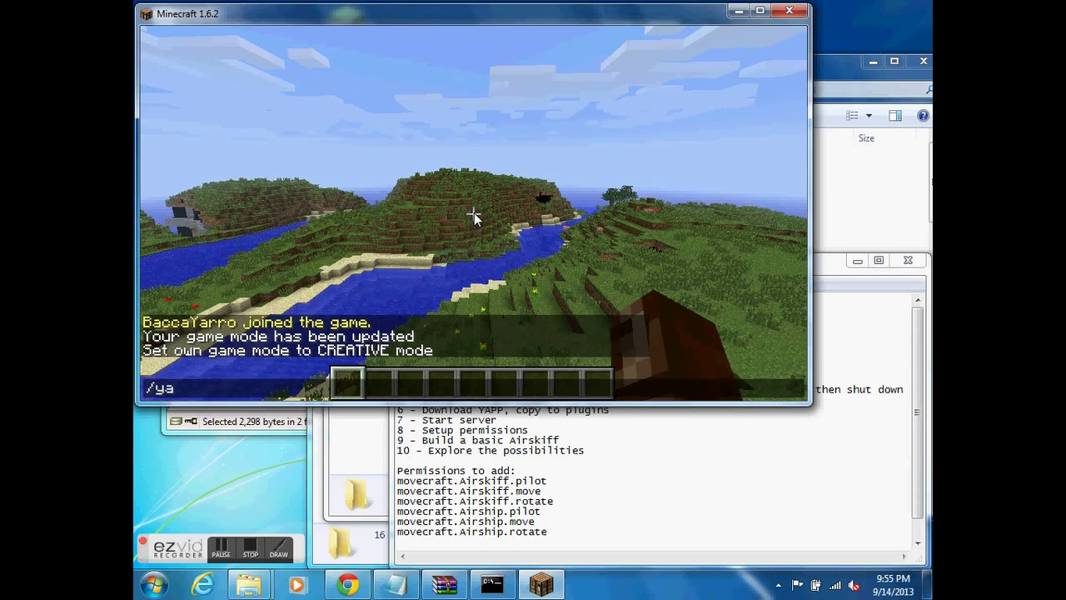
key("Return")
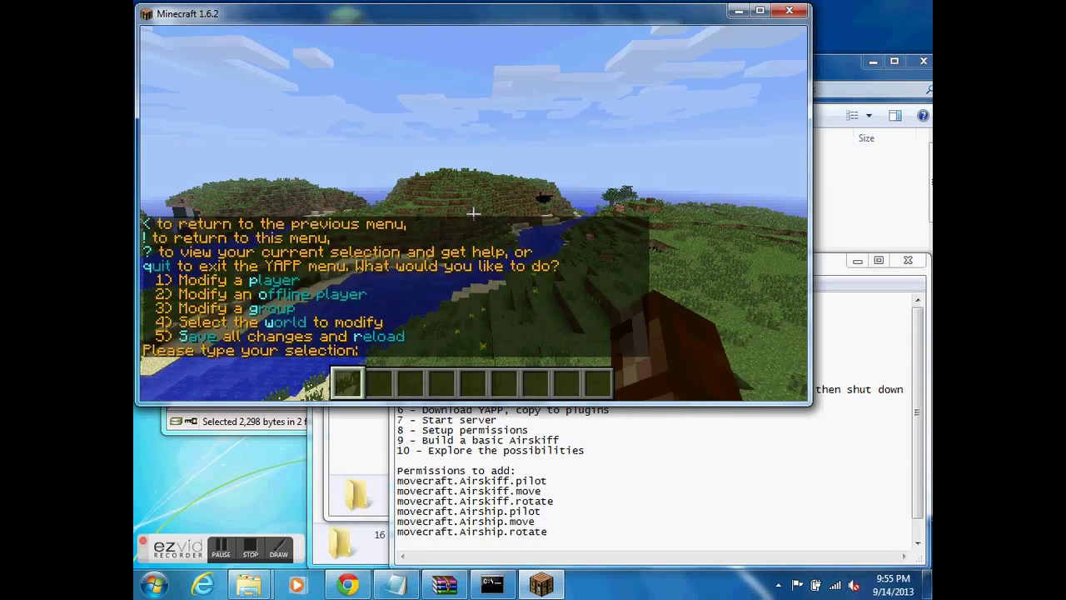
key("t")
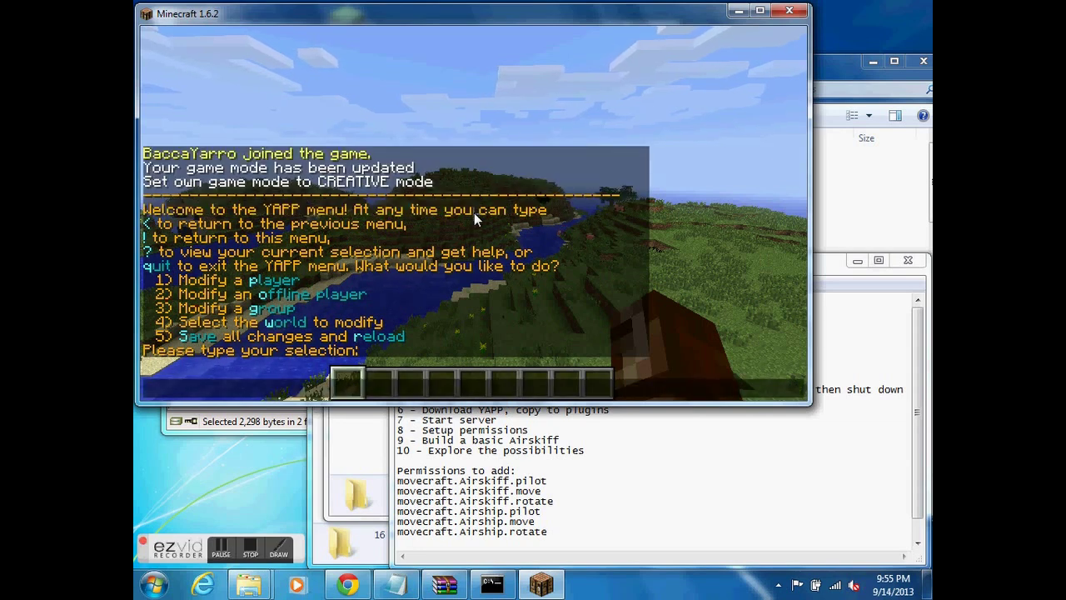
type("3")
key("Return")
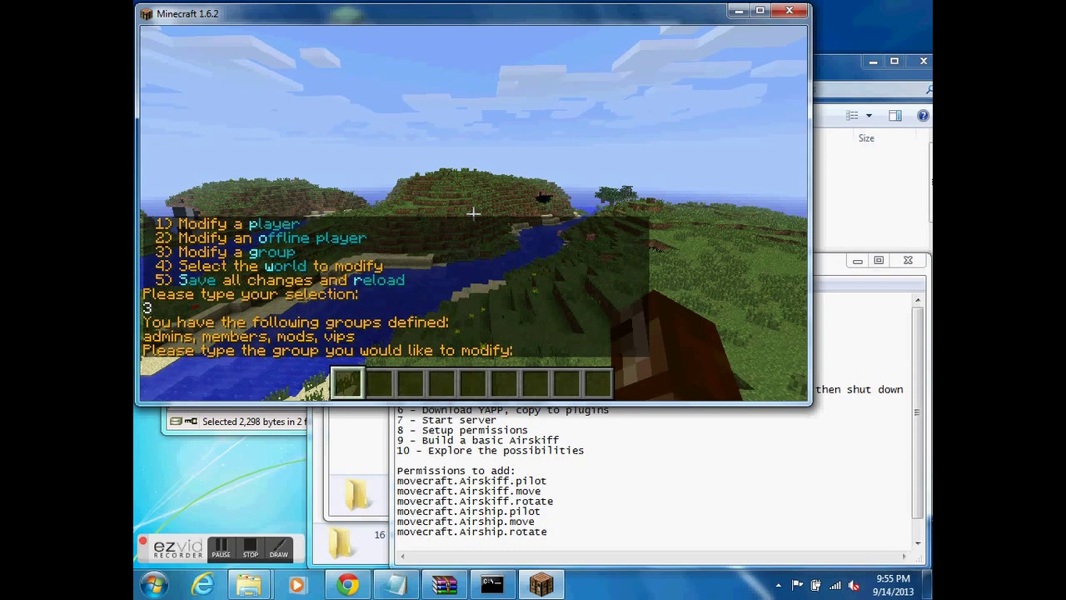
type("t")
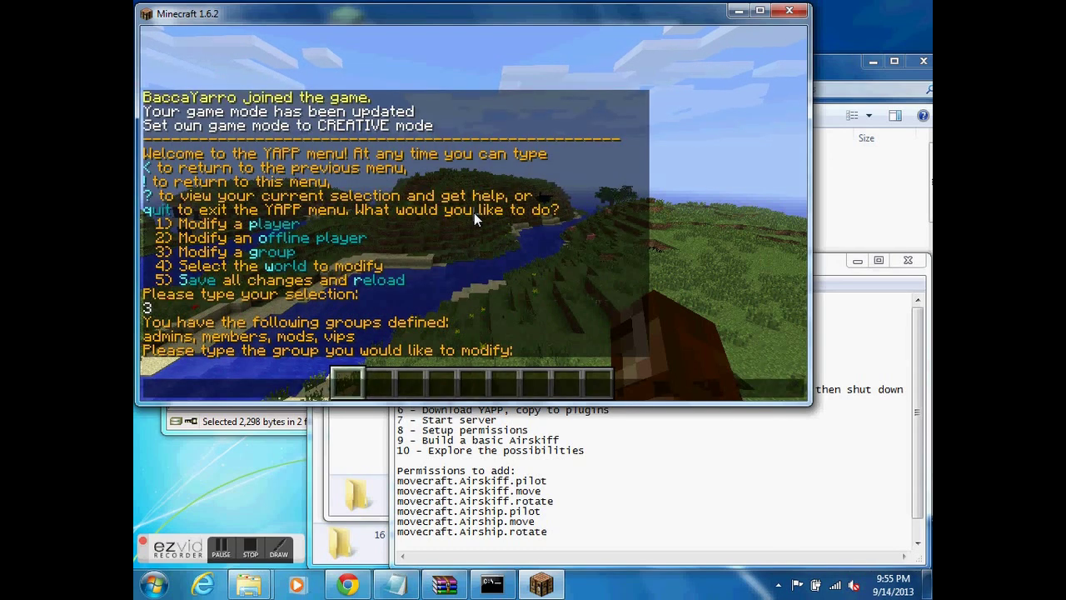
type("members")
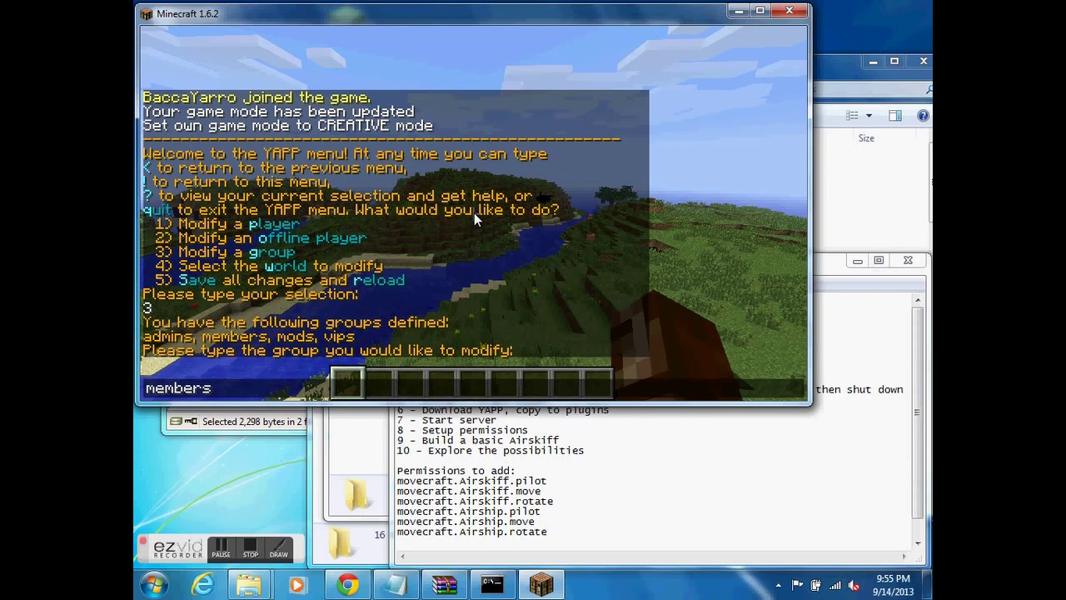
key("Return")
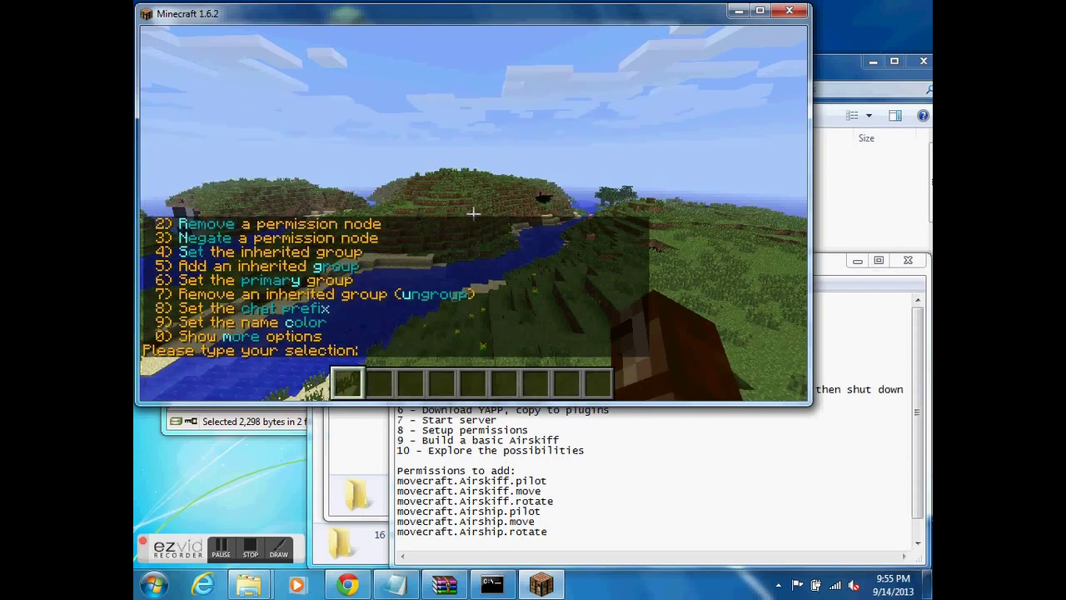
key("t")
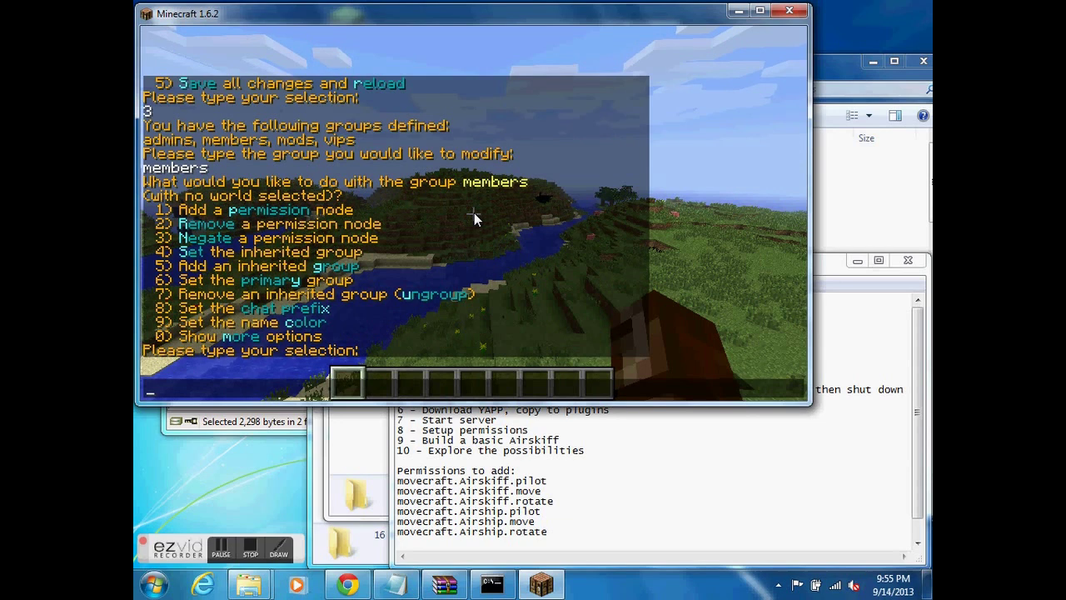
Add the movecraft.Airskiff.pilot permission node to the members group.
type("1")
key("Return")
type("t")
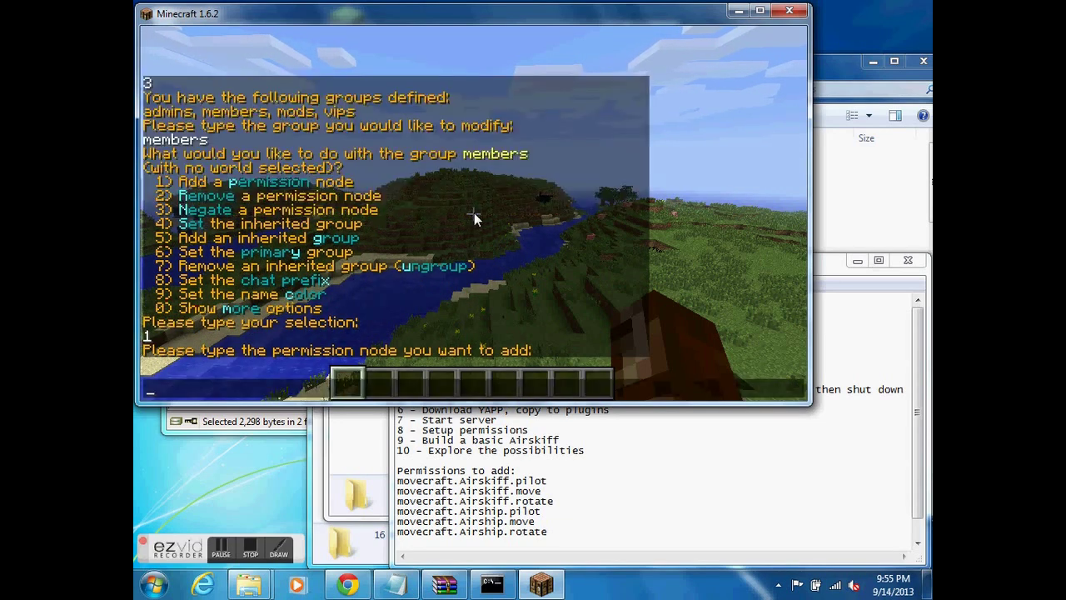
type("movecraft.Airskif")
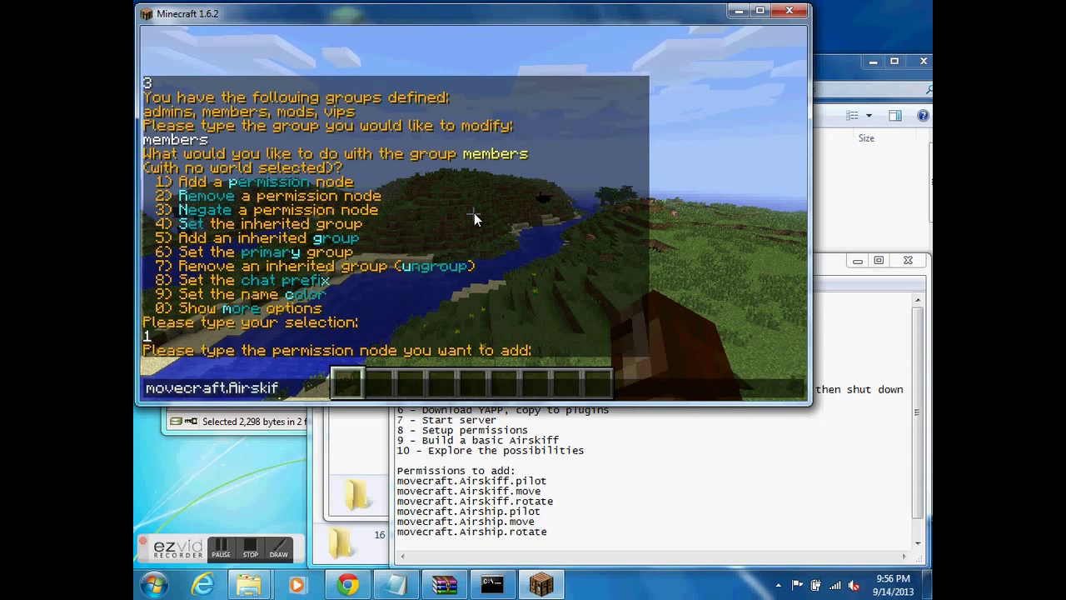
type("f.pilot")
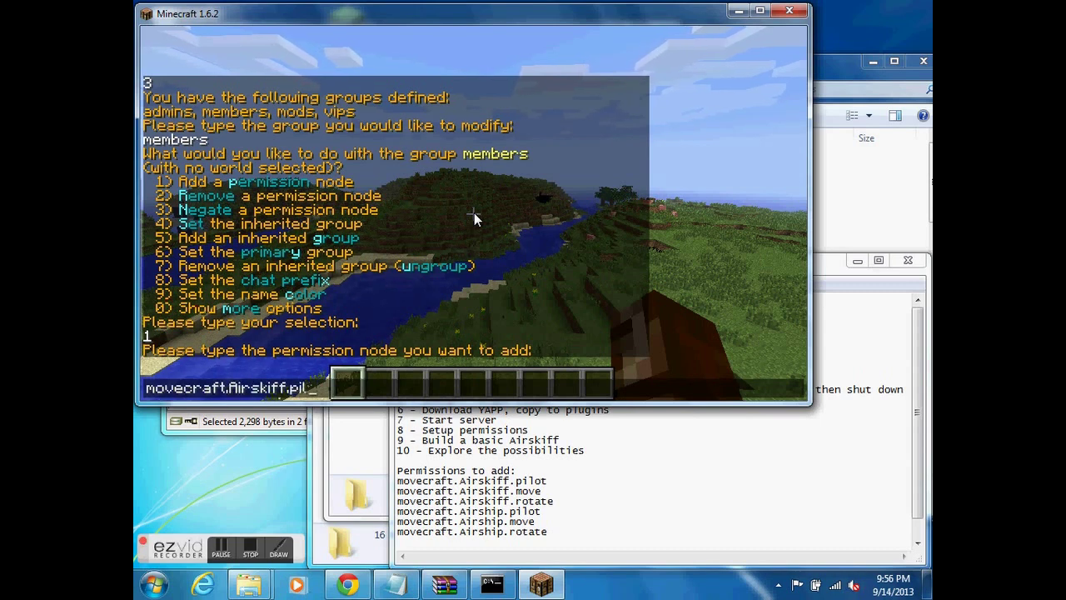
key("Return")
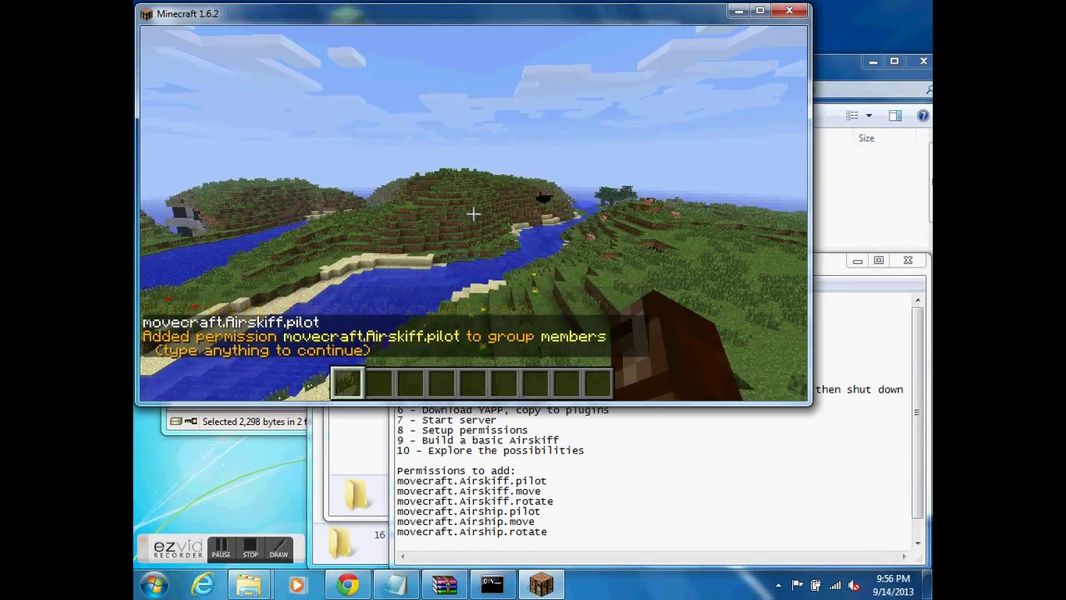
key("t")
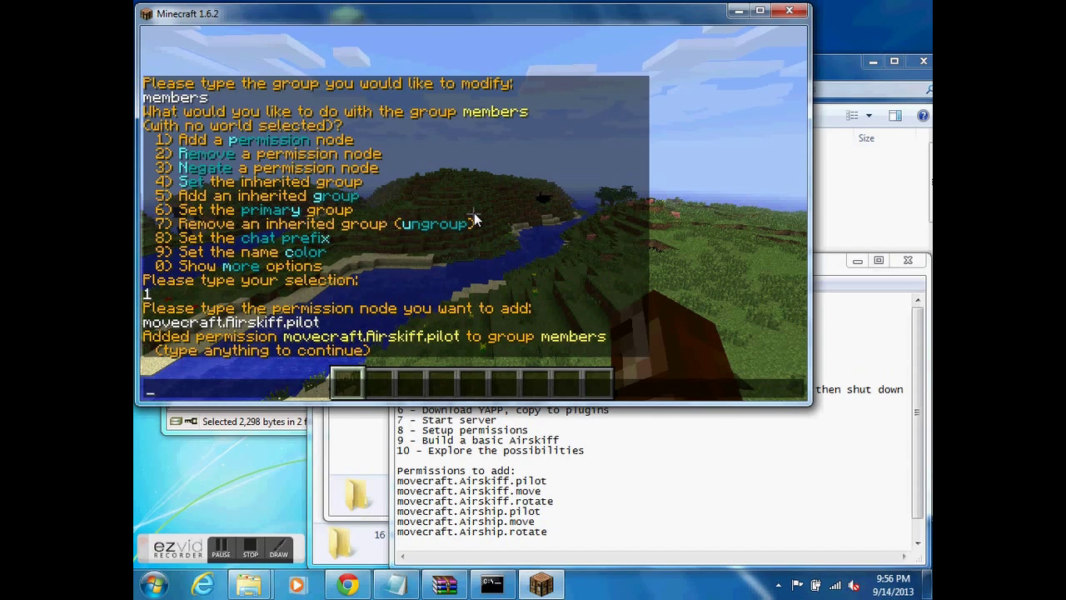
type("move")
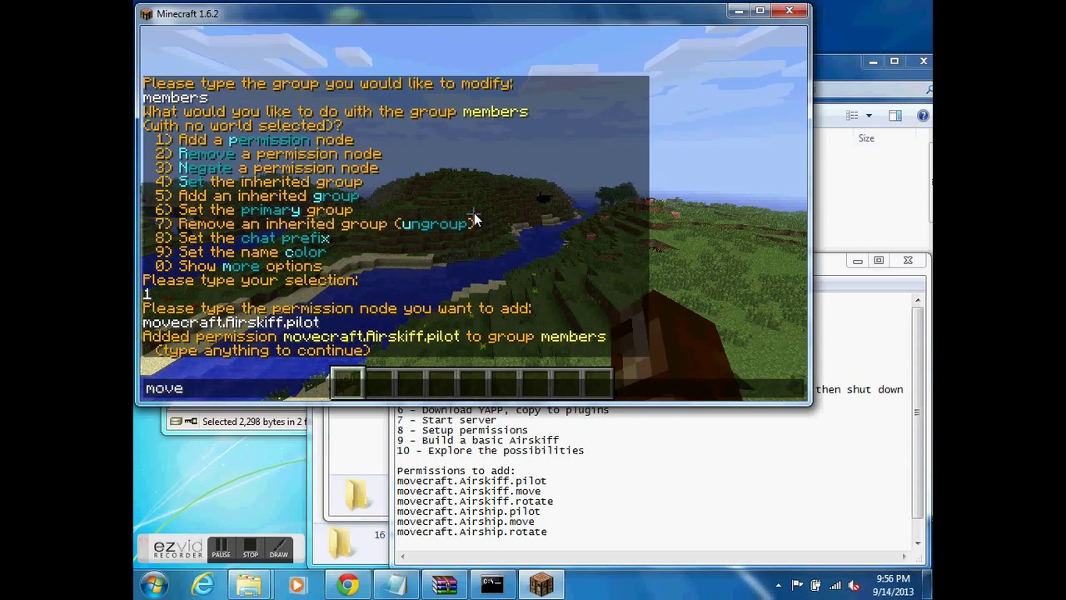
key("BackSpace")
key("BackSpace")
key("BackSpace")
key("BackSpace")
type("a")
key("Return")
Add the movecraft.Airskiff.move and movecraft.Airskiff.rotate permission nodes.
type("t")
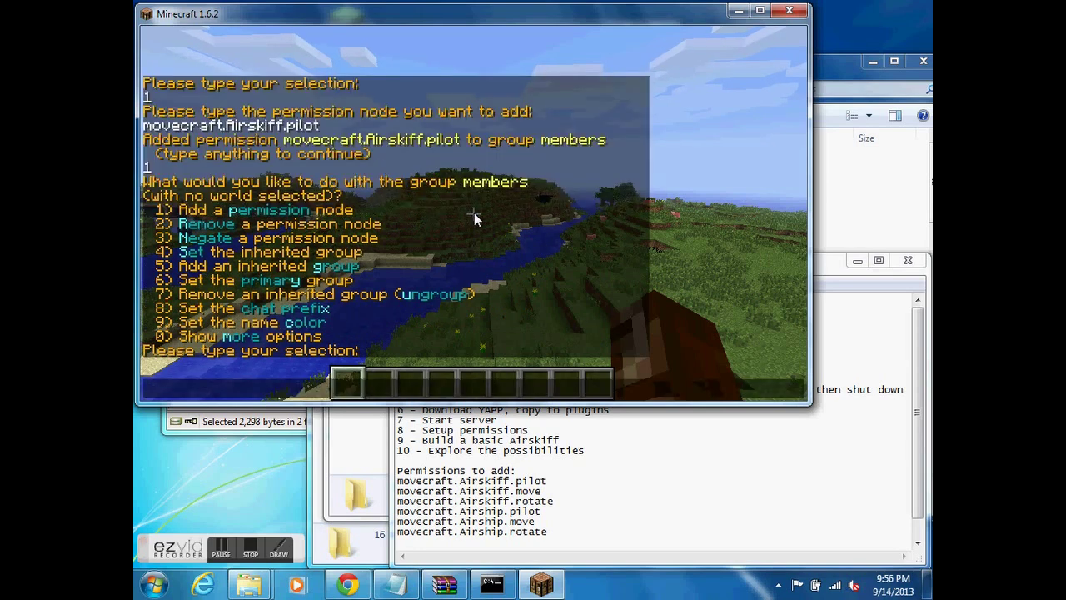
type("1")
key("Return")
type("t")
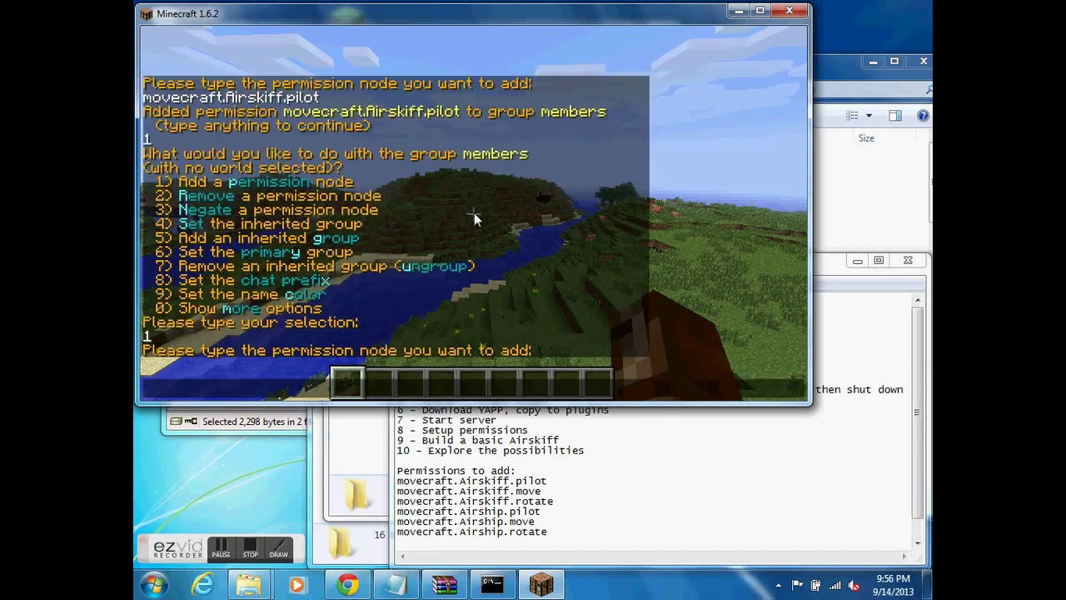
type("movecr")
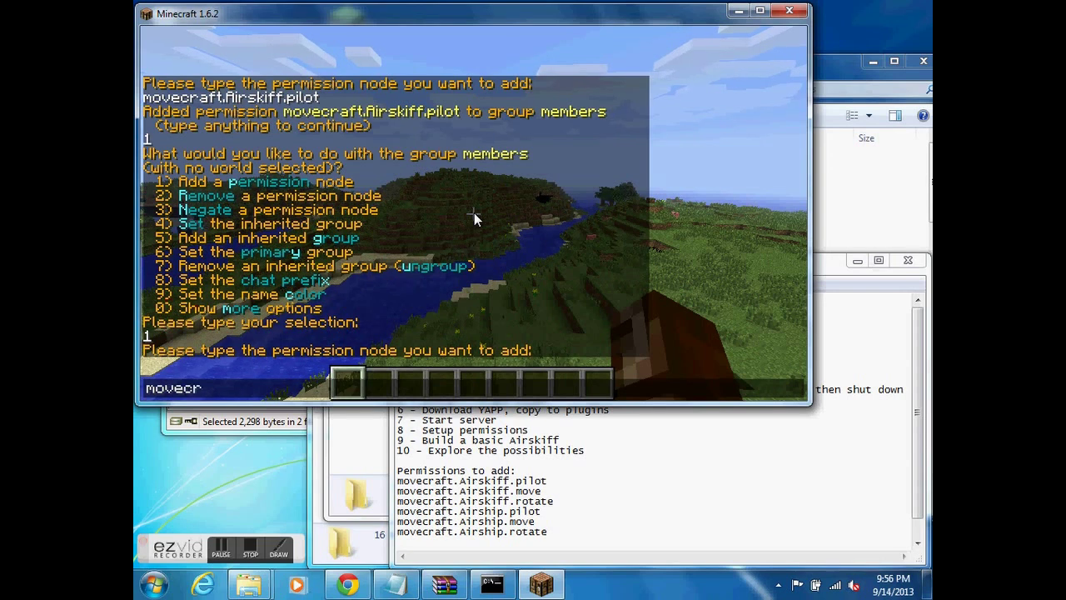
type("aft.Airskif")
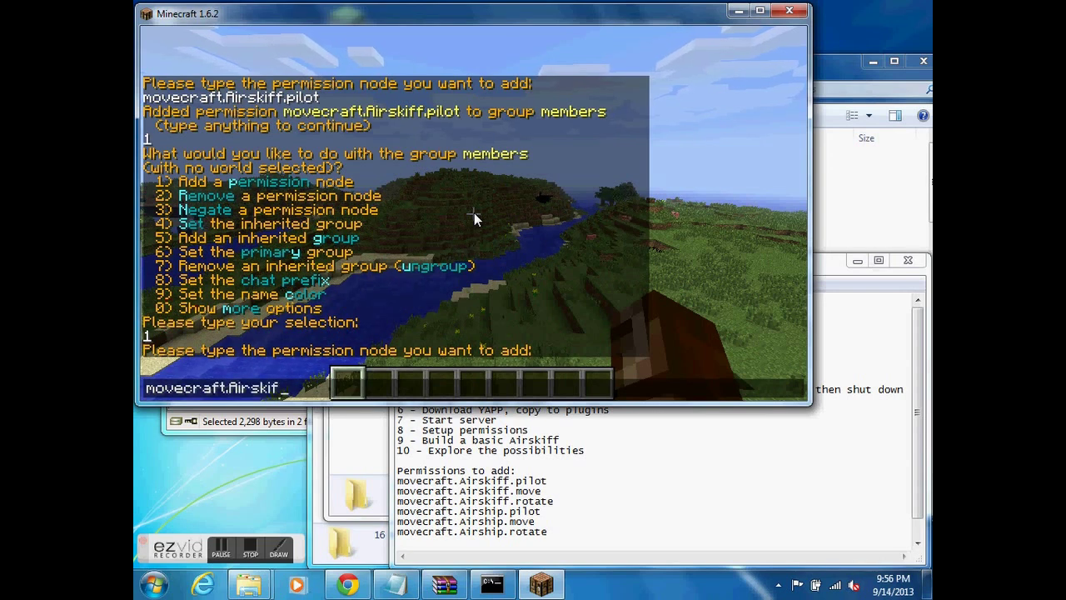
type("f.move")
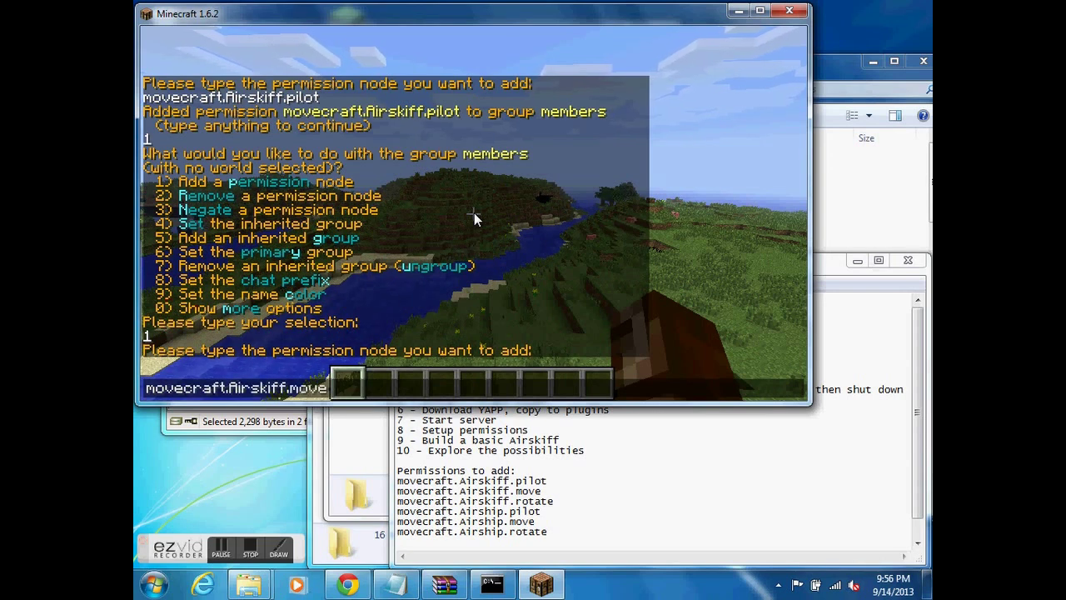
key("Return")
type("t1")
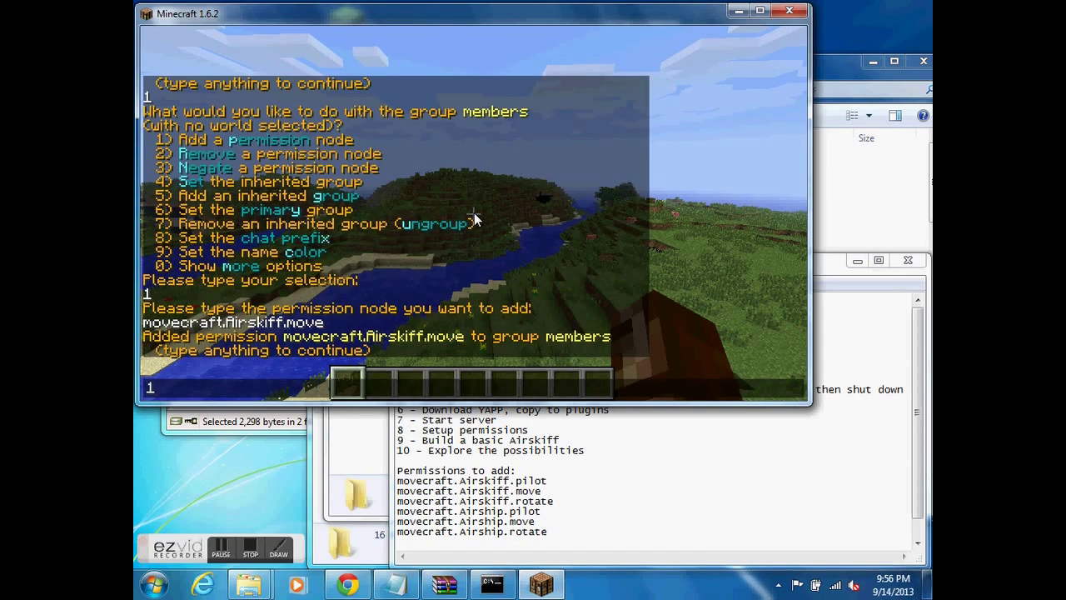
key("Return")
type("t1")
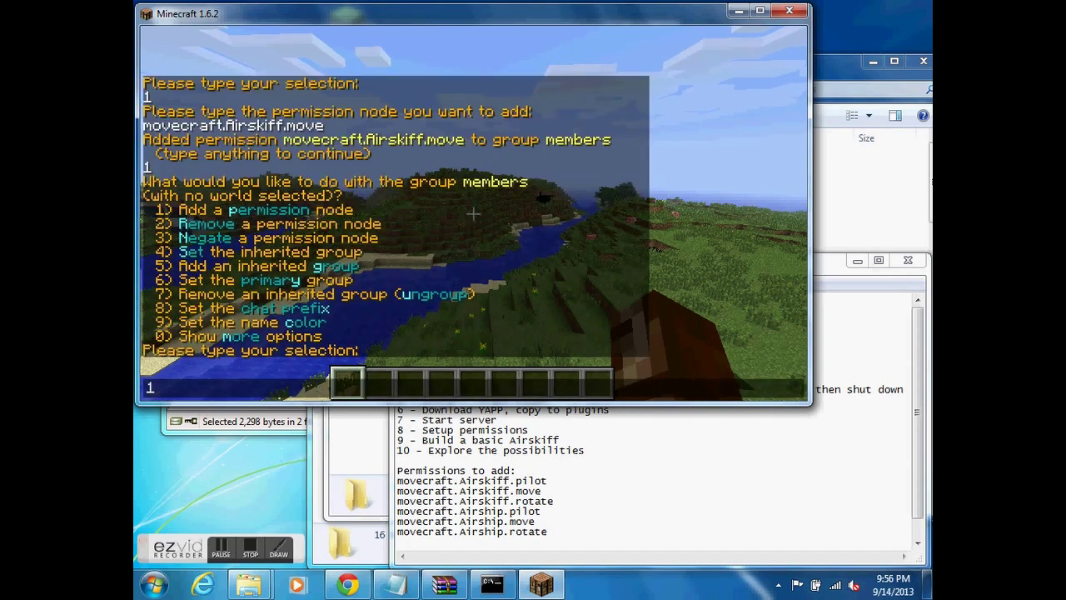
key("Return")
type("tmove")
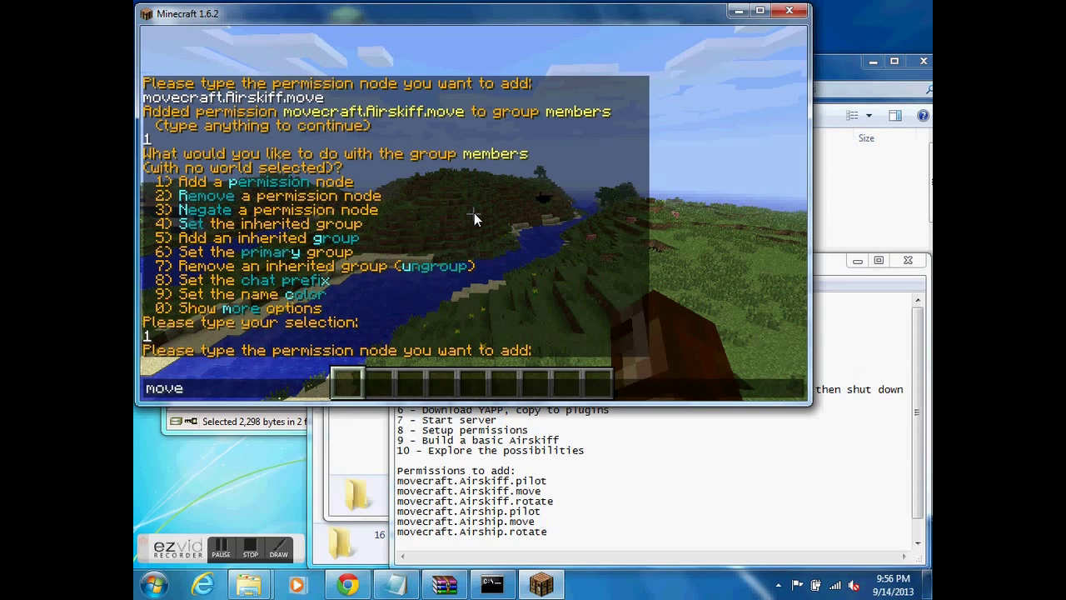
type("craft.A")
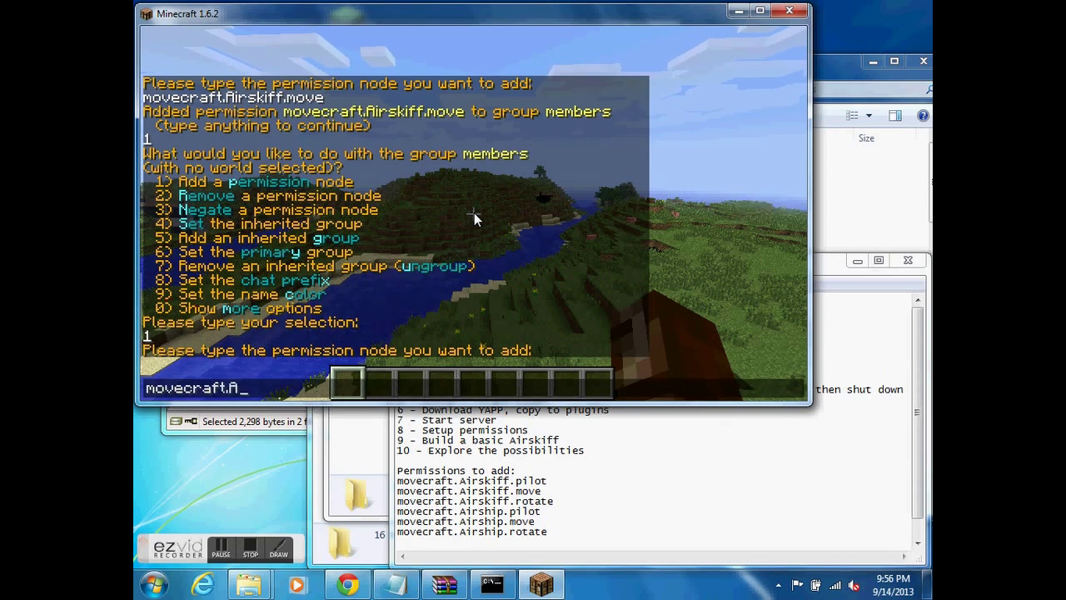
type("irskiff.rotatet")
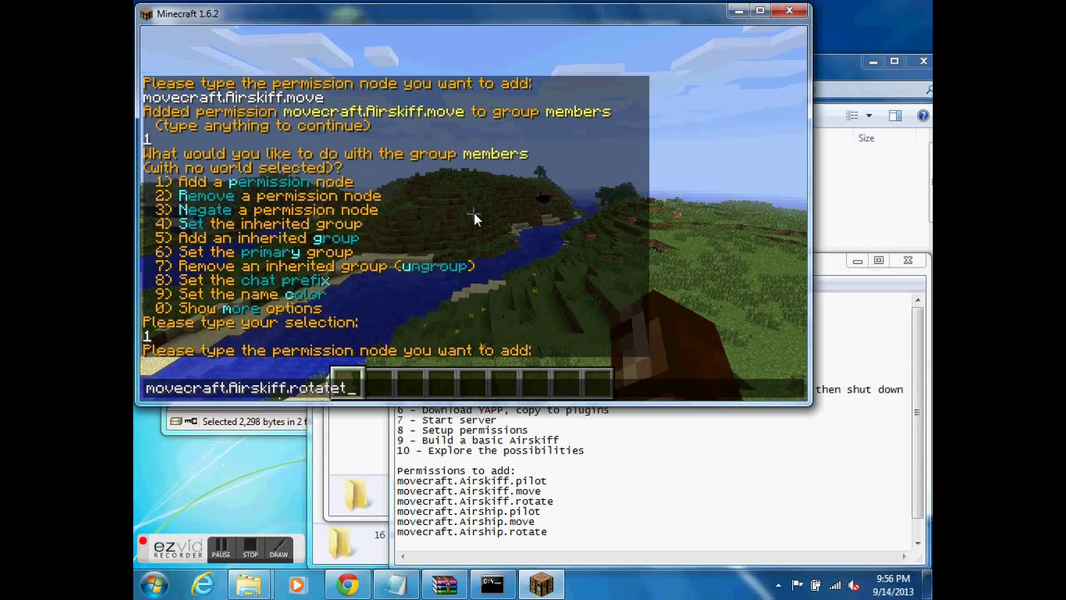
key("BackSpace")
key("Return")
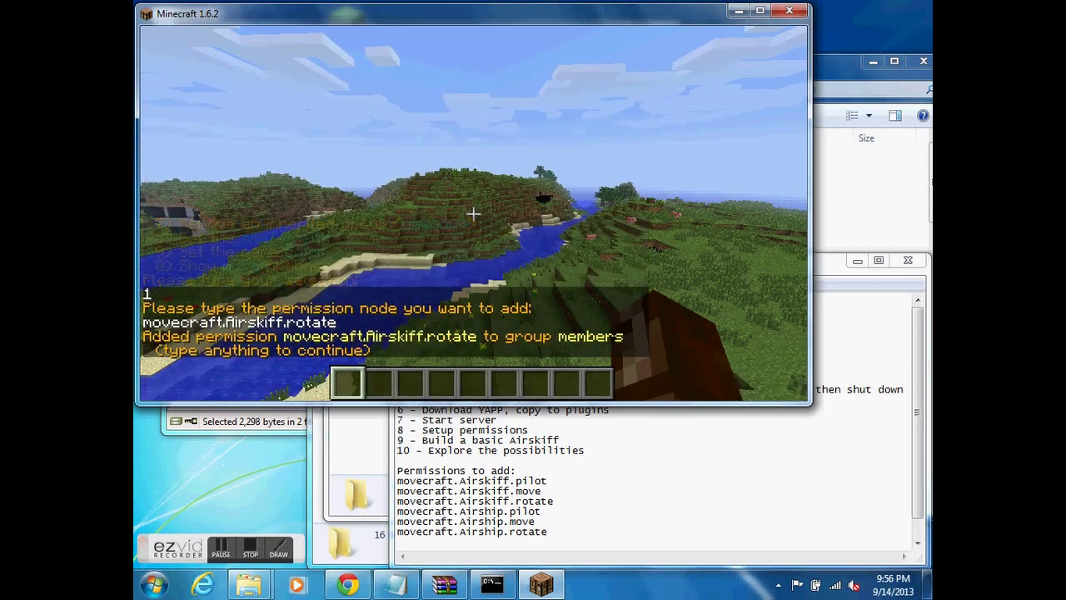
Add the movecraft.Airship.pilot permission node to the members group.
type("t1")
key("Return")
key("t")
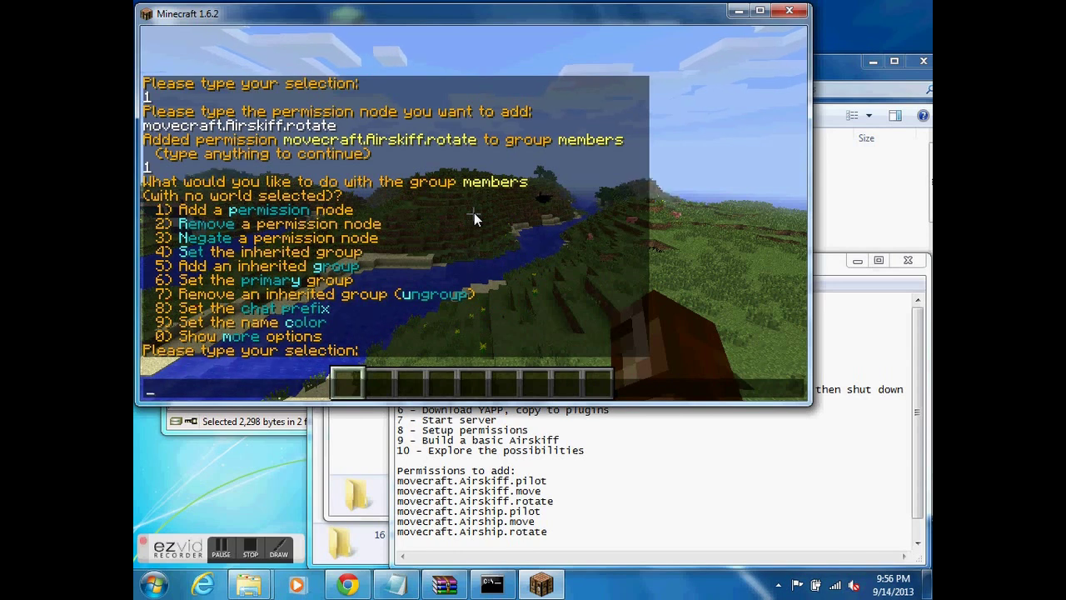
type("1")
key("Return")
type("t")
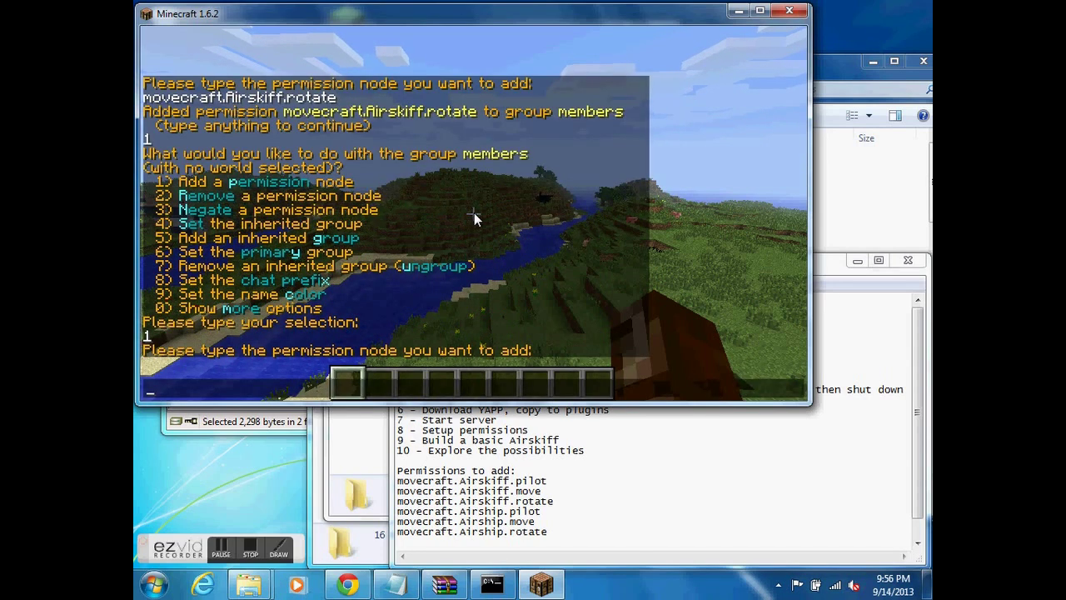
type("move")
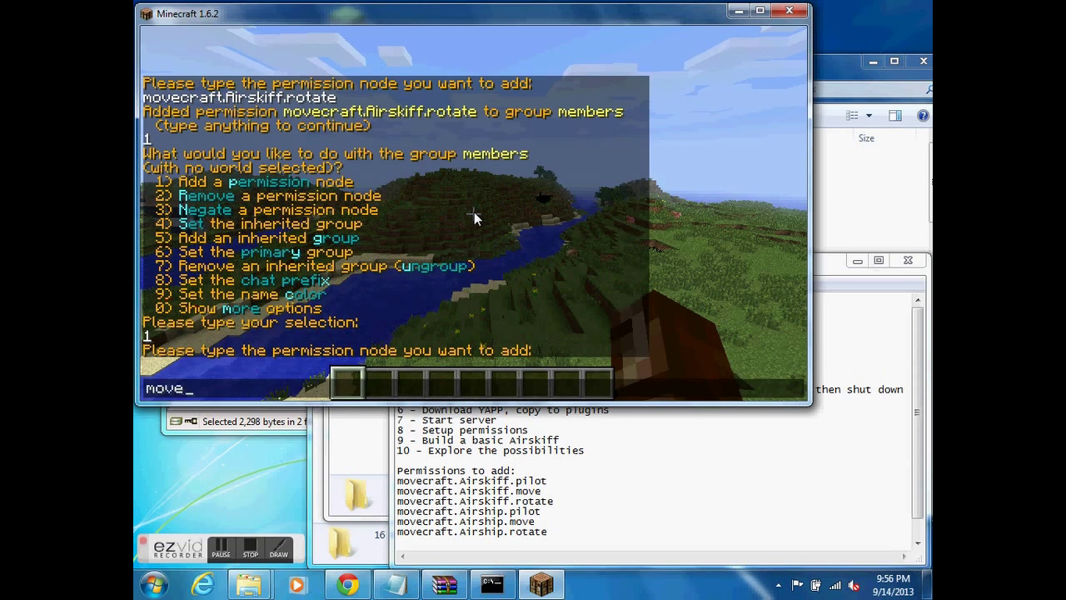
type("craft.A")
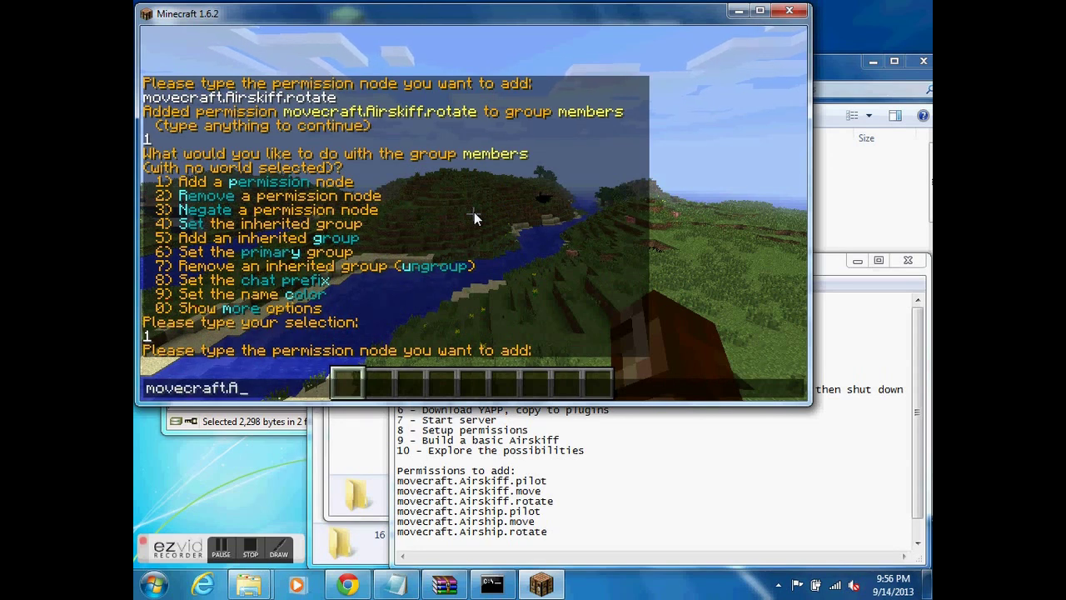
type("irship.pilot")
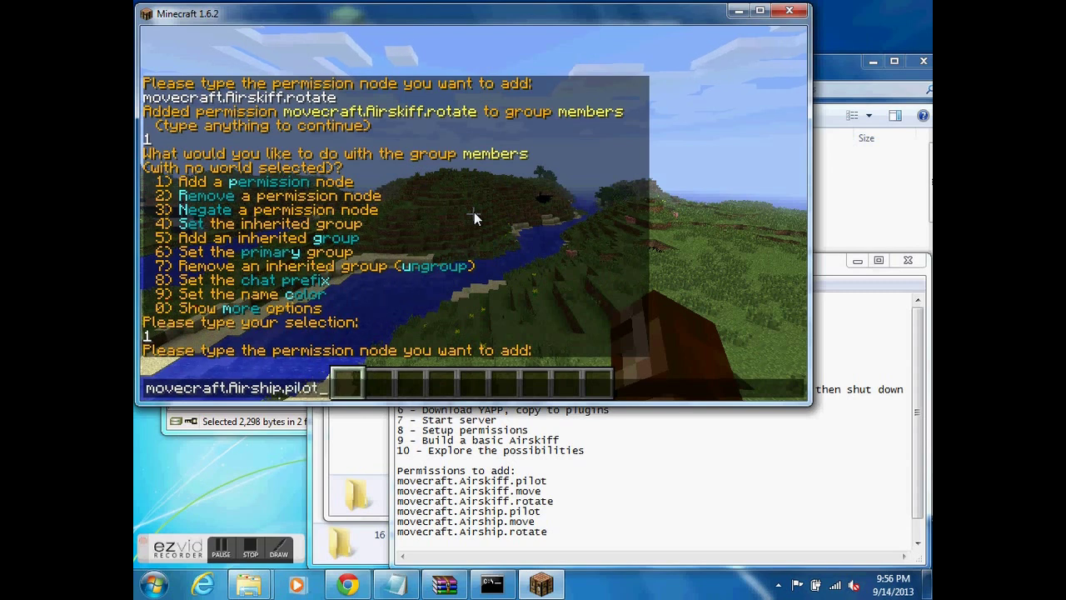
key("Return")
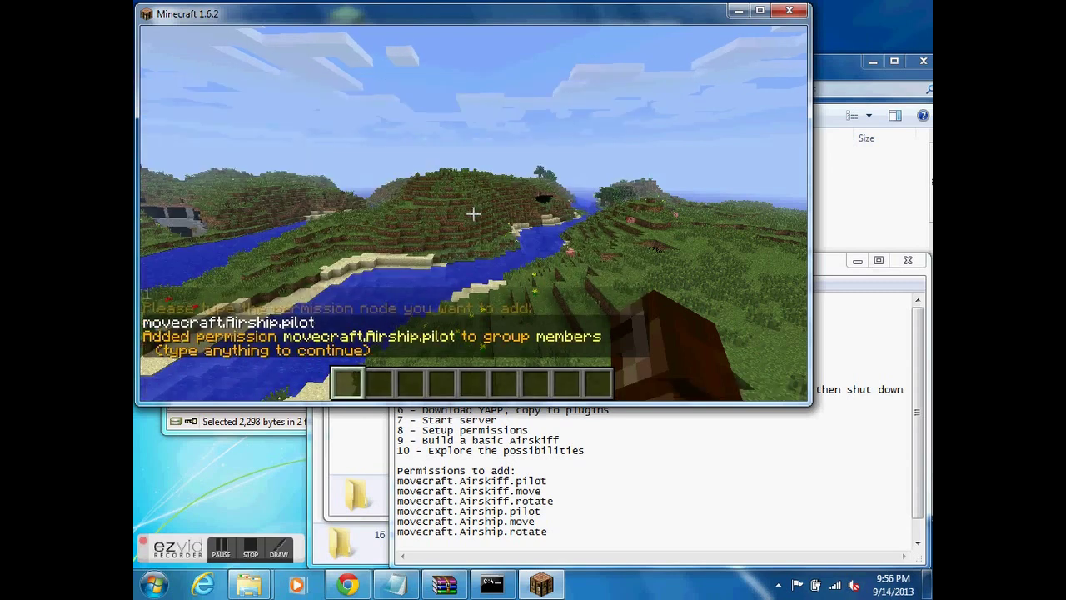
type("t1")
key("Return")
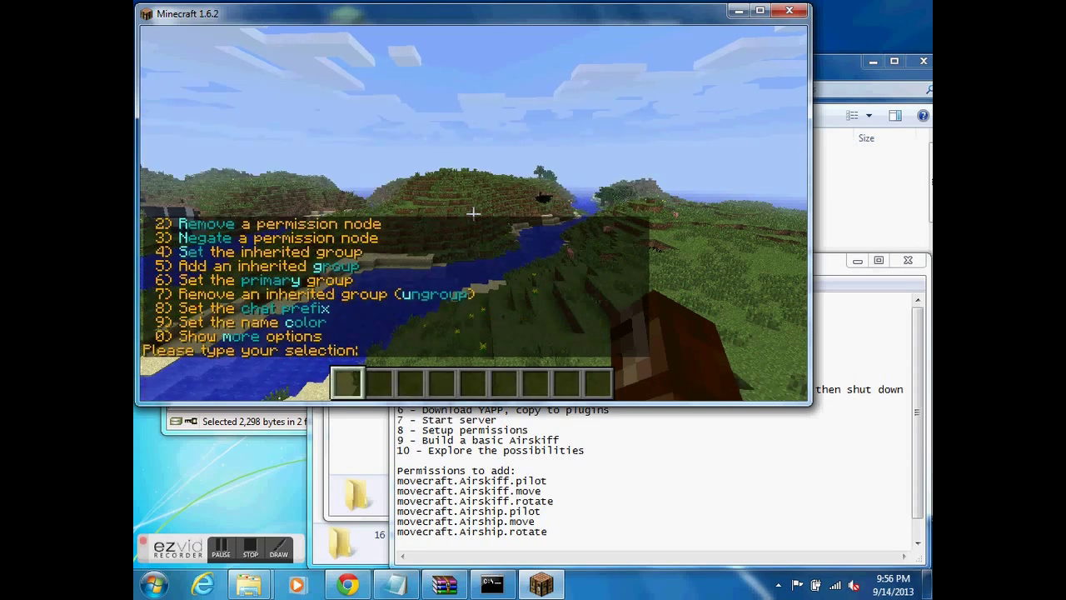
Add the movecraft.Airship.move and movecraft.Airship.rotate permission nodes.
type("t1")
key("Return")
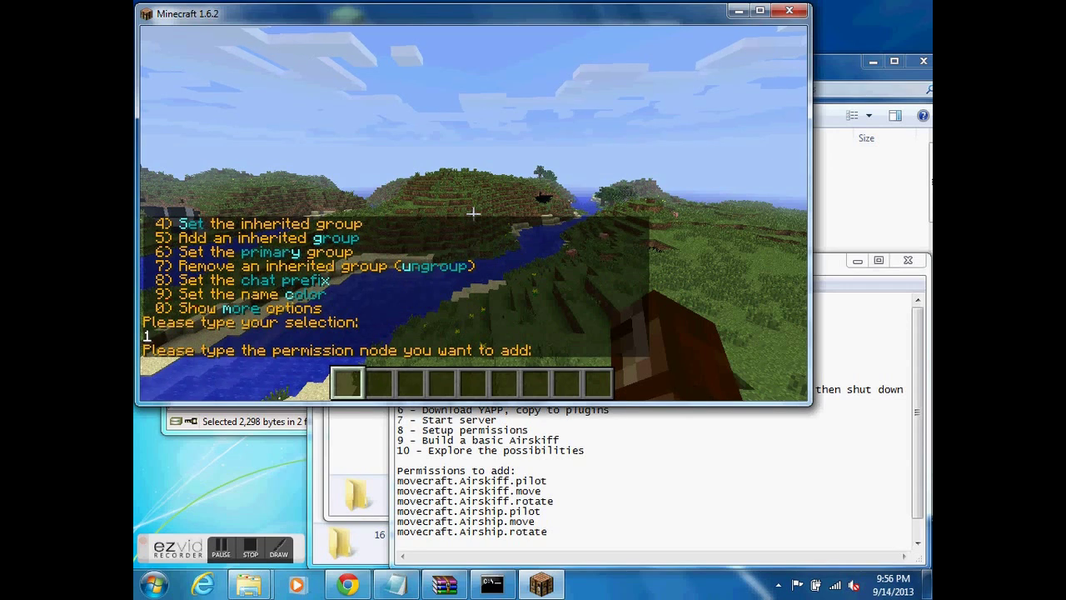
type("tmovecraft")
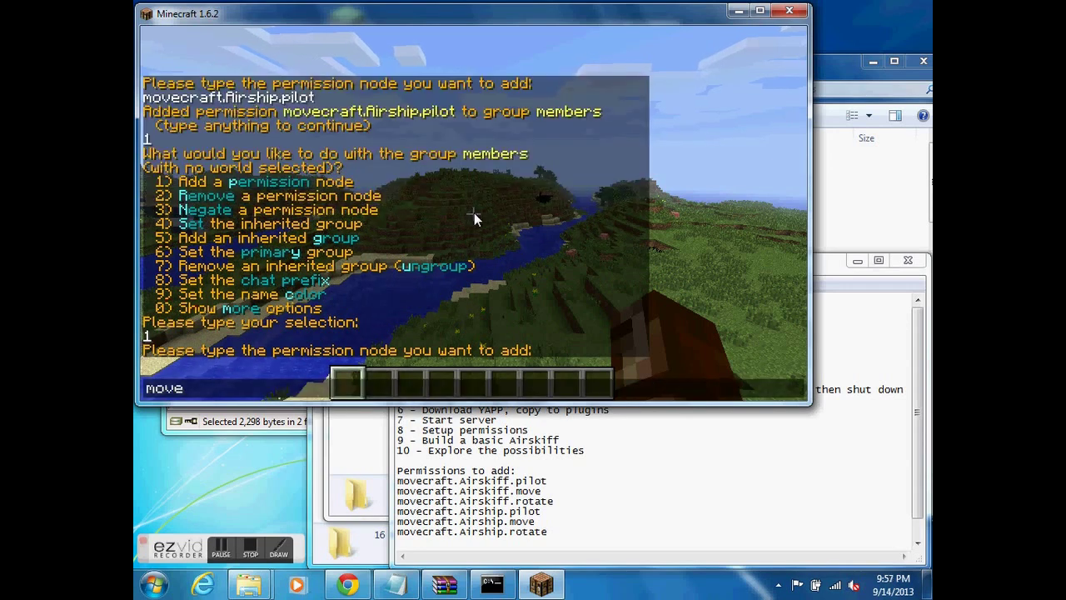
type(".Airship.move")
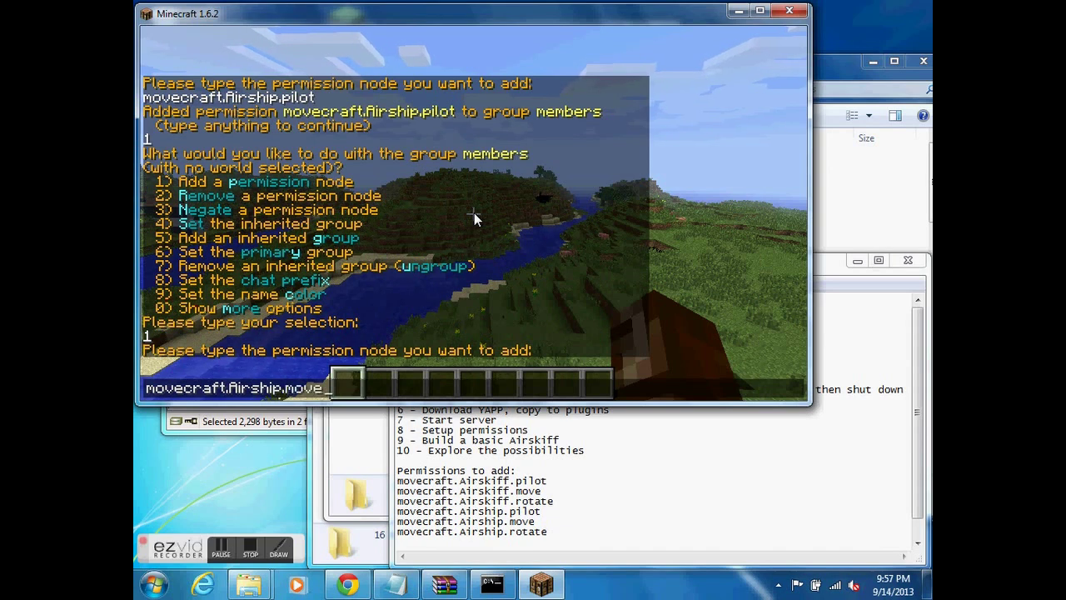
key("Return")
type("t1")
key("Return")
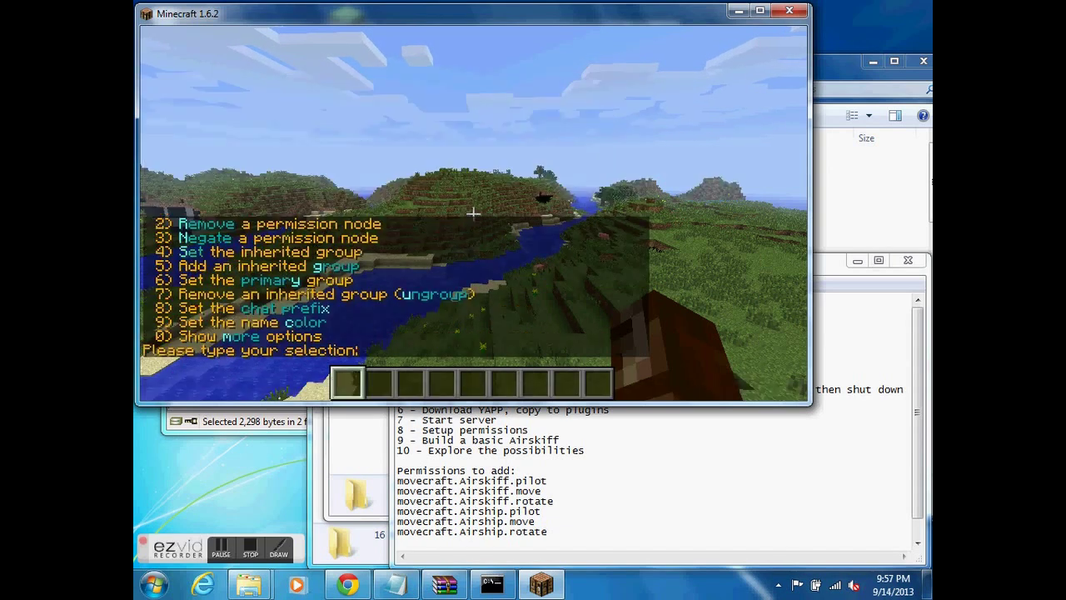
type("t1")
key("Return")
type("t")
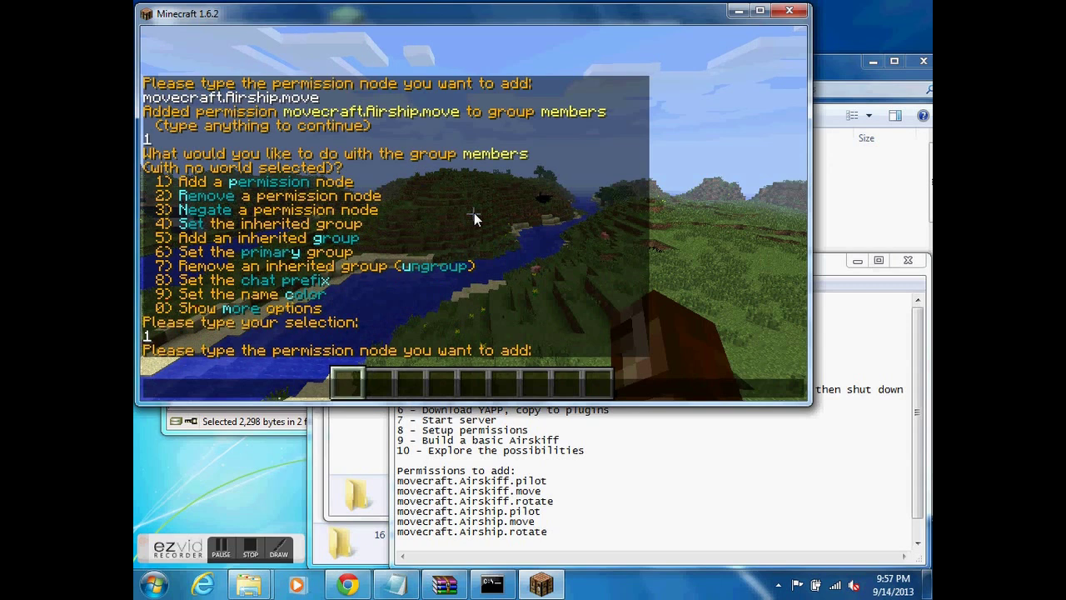
type("movecraft")
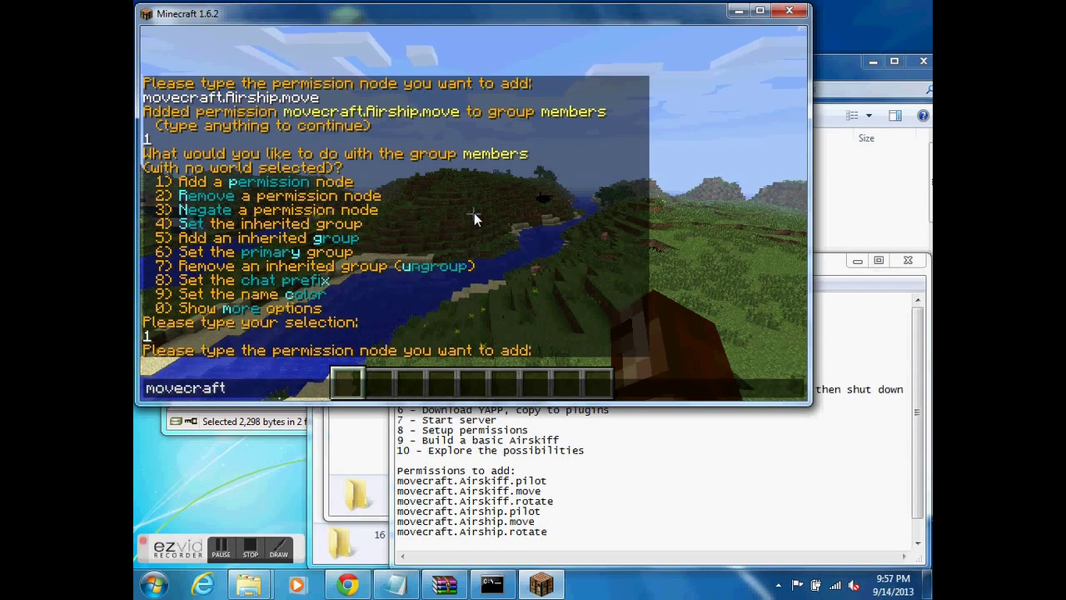
type(".Airship.")
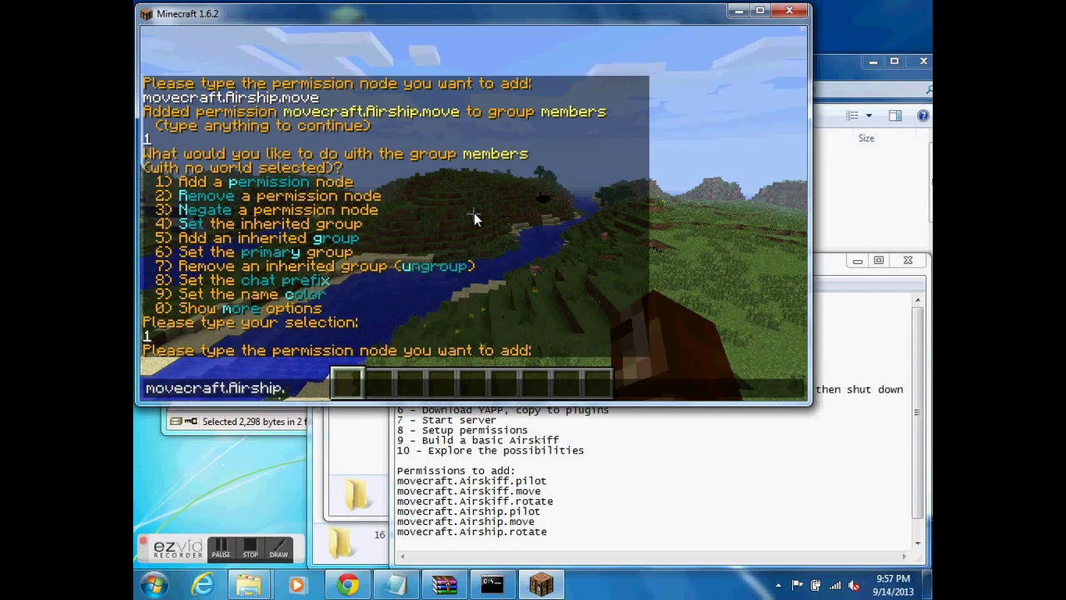
type("rotate")
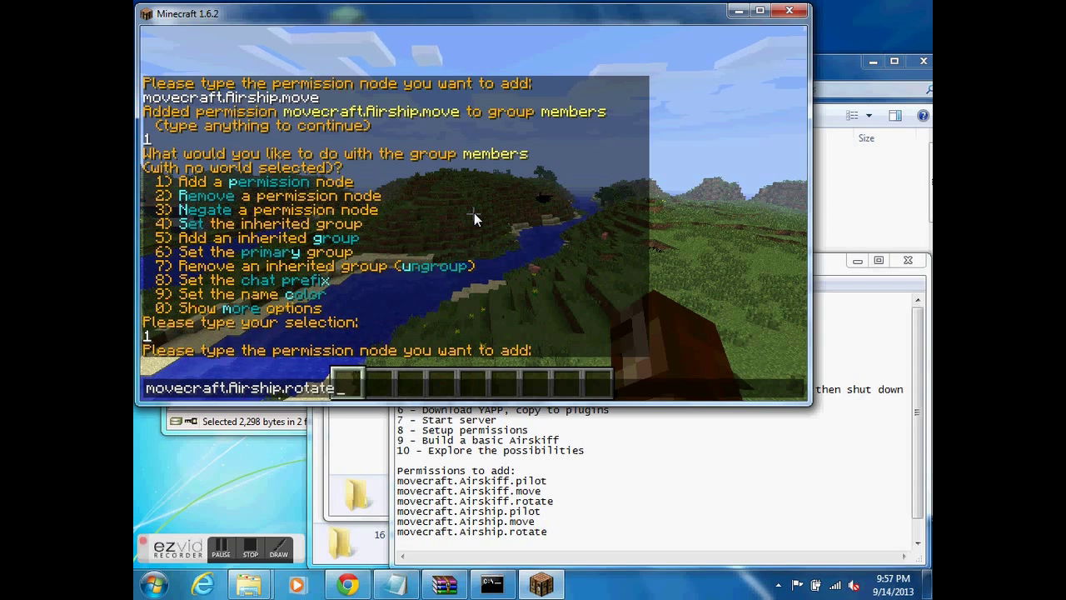
key("Return")
type("t1")
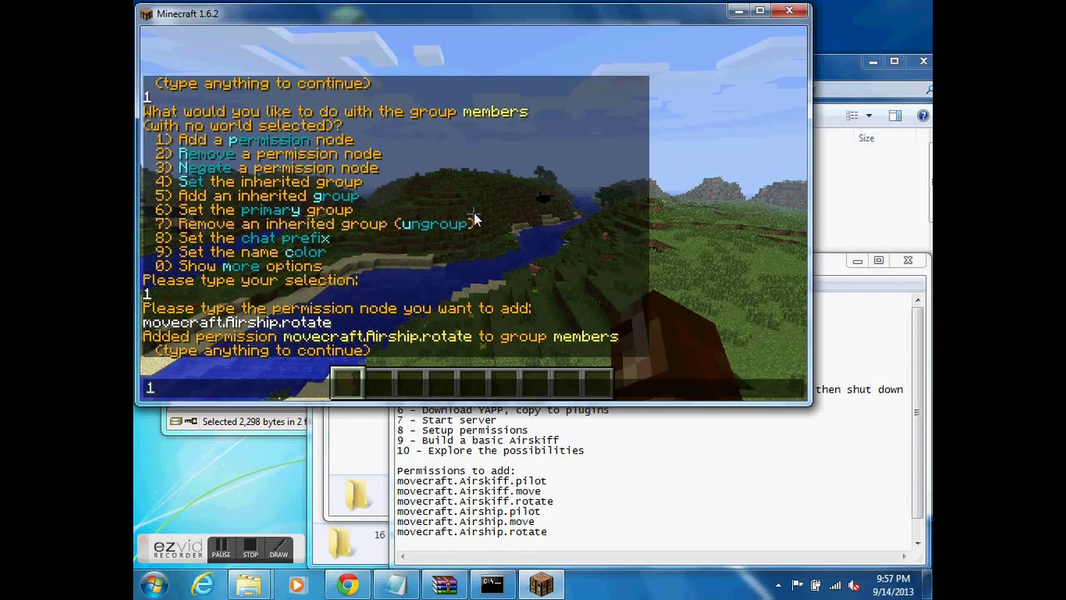
key("Return")
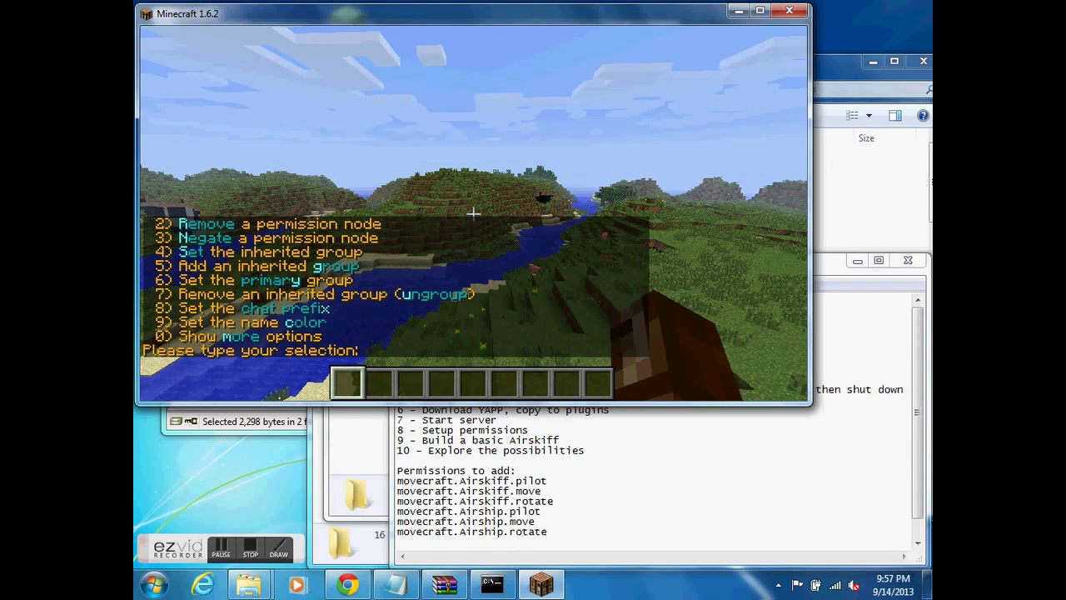
Exit the YAPP menu with q, then run /yapp and choose 5 to save and reload.
key("t")
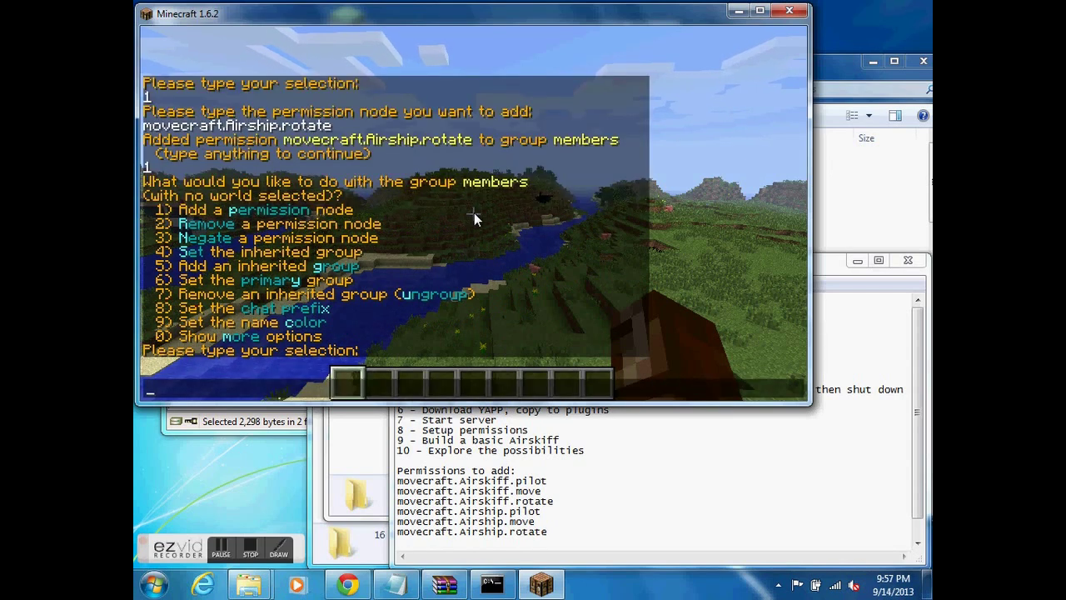
type("q")
key("Return")
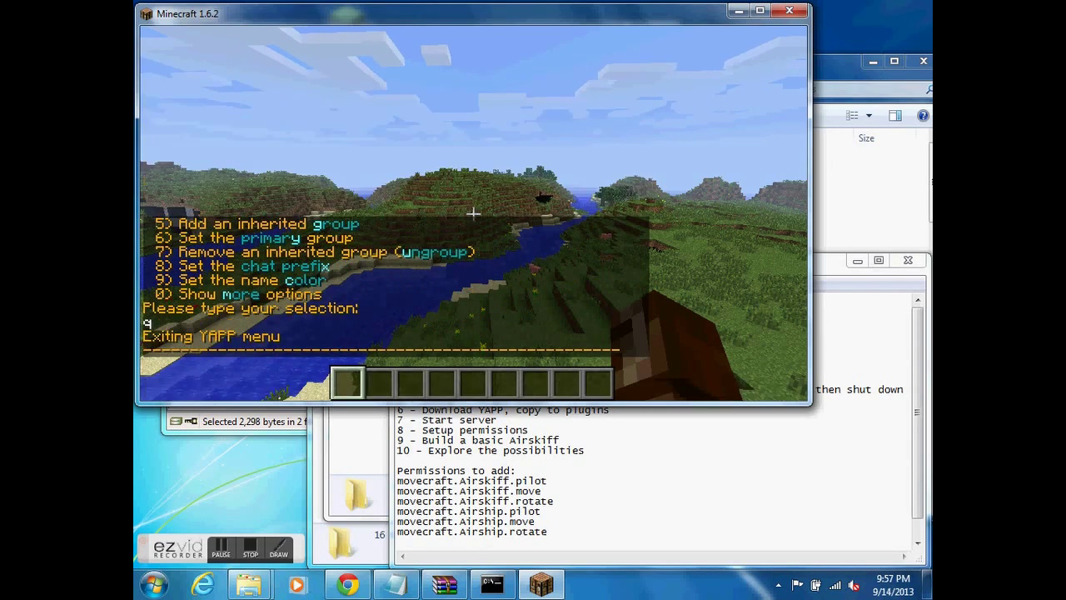
type("t")
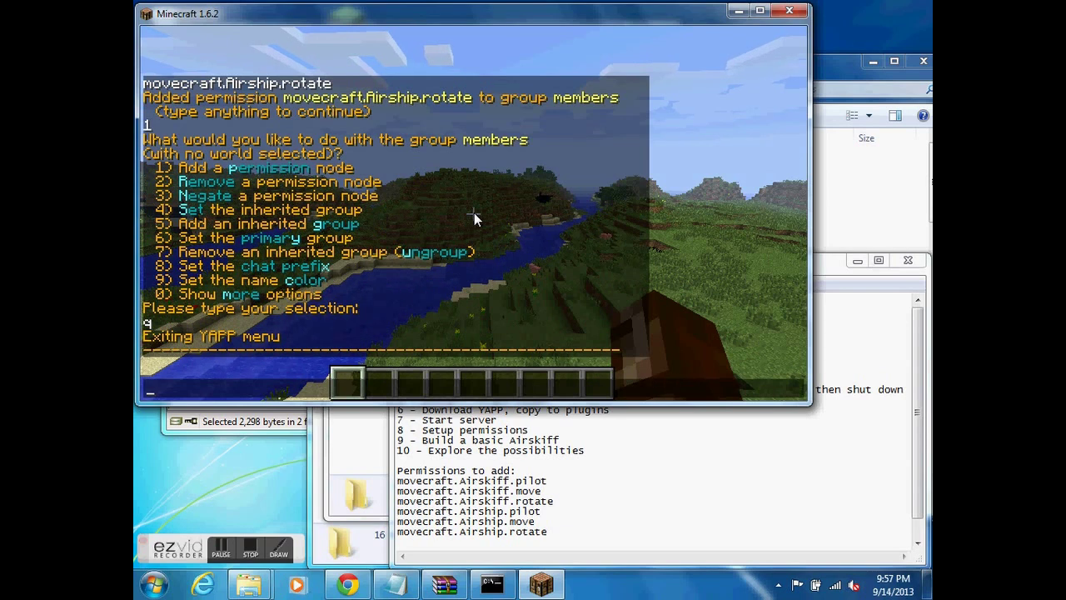
type("/yapop")
key("BackSpace")
key("BackSpace")
type("p")
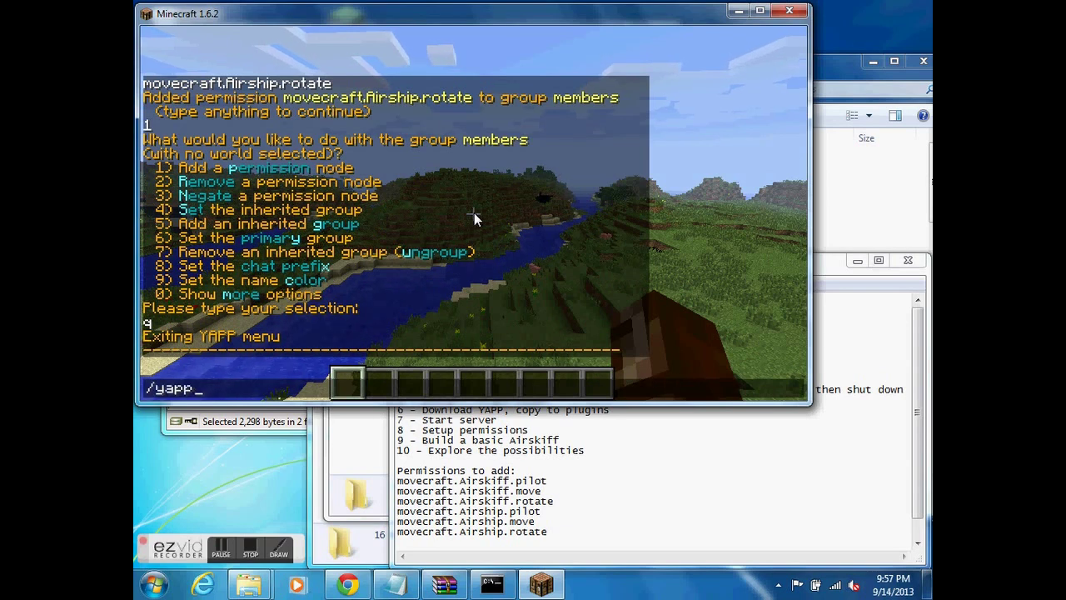
key("Return")
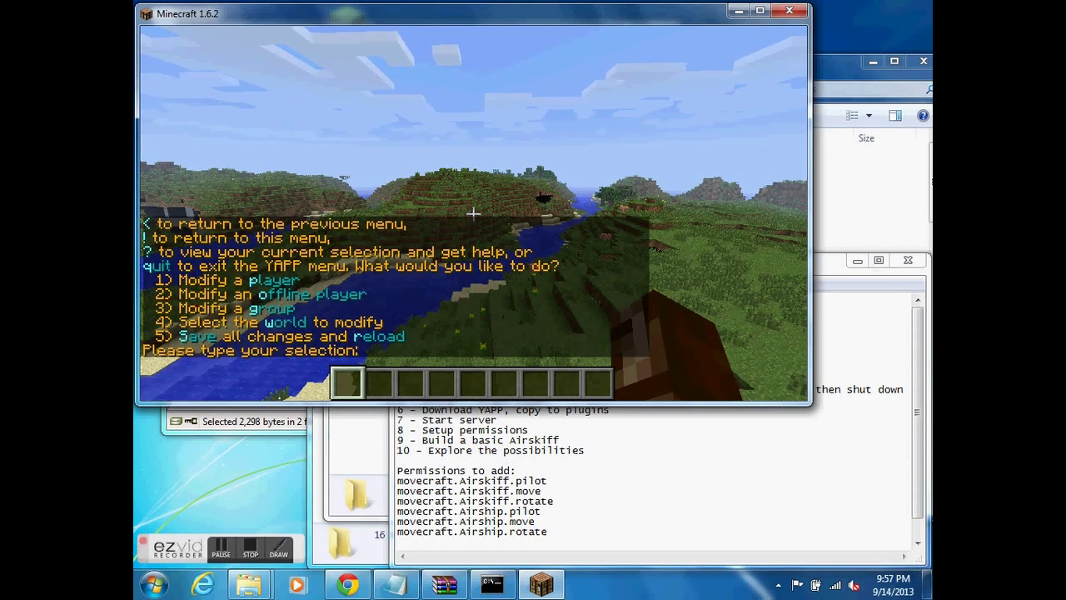
type("t")
type("5")
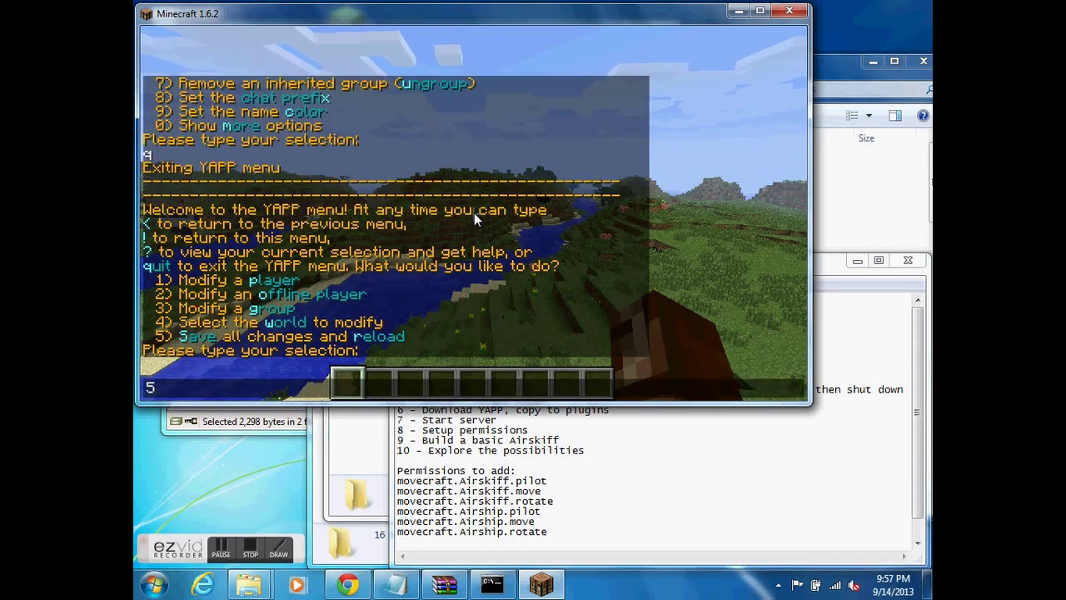
key("Return")
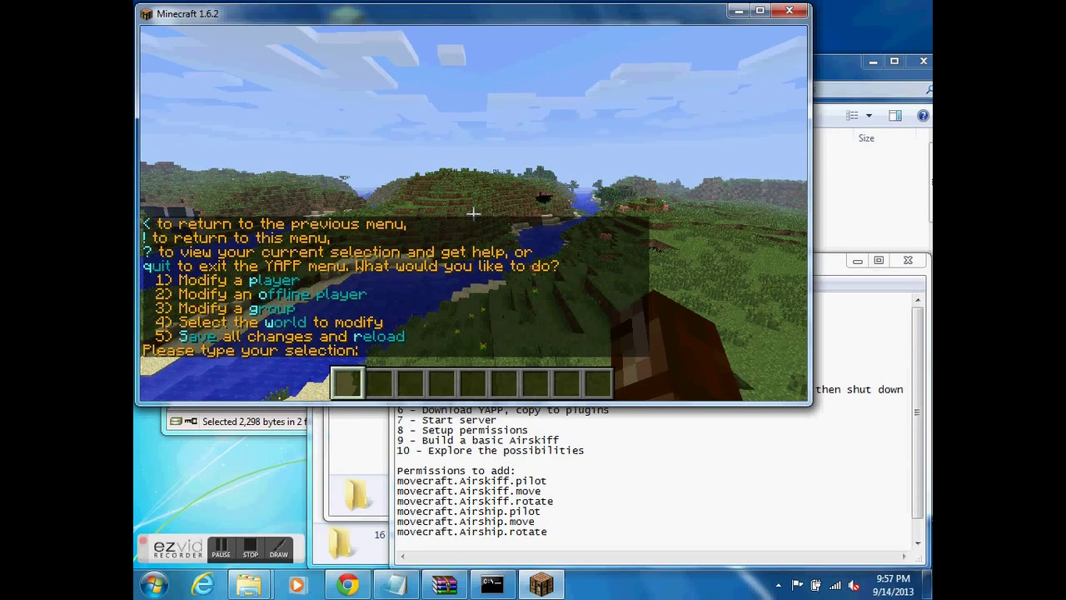
key("t")
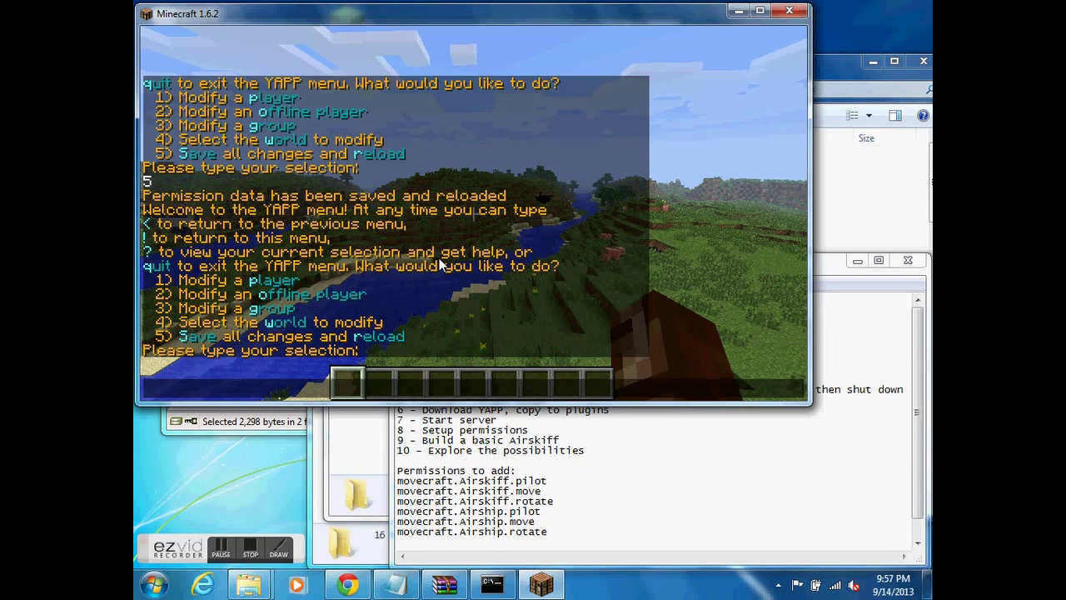
key("Escape")
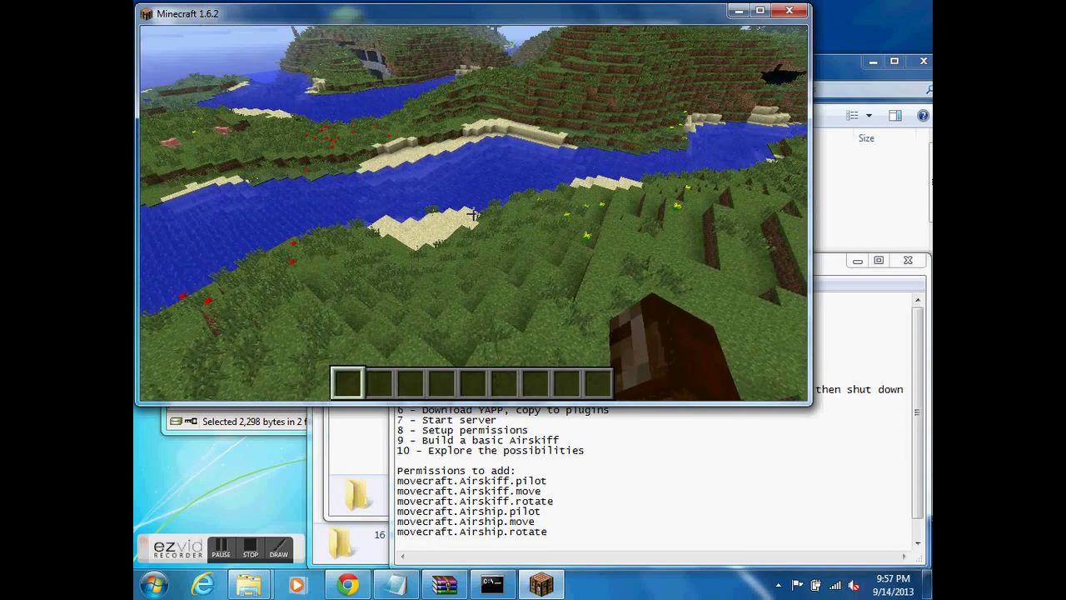
key("alt+Tab")
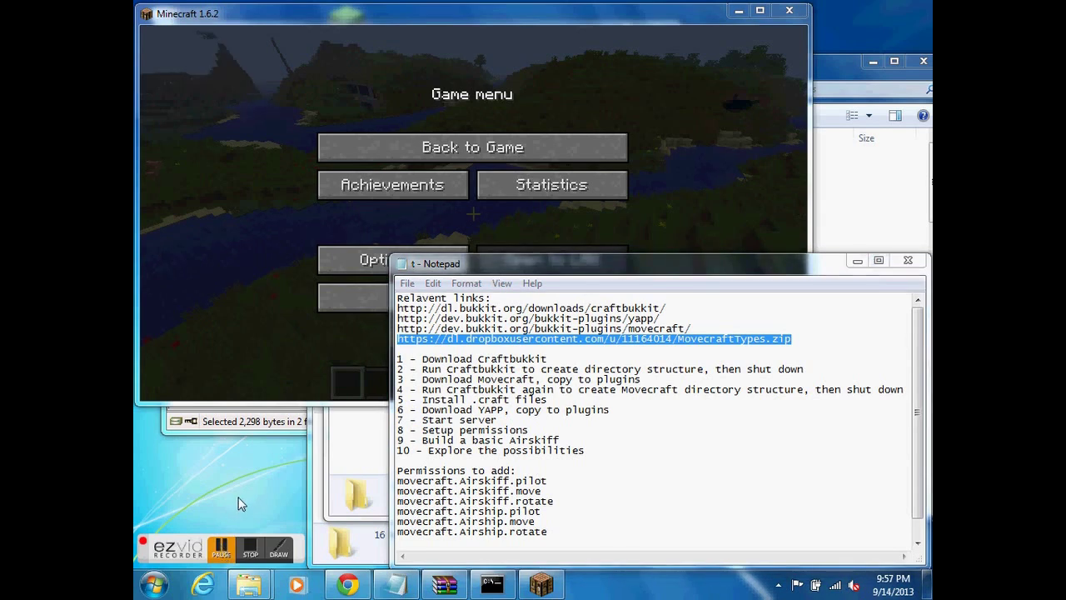
Add yapp.build to the members group through /yapp options 3 and 1.
left_click(220, 547)
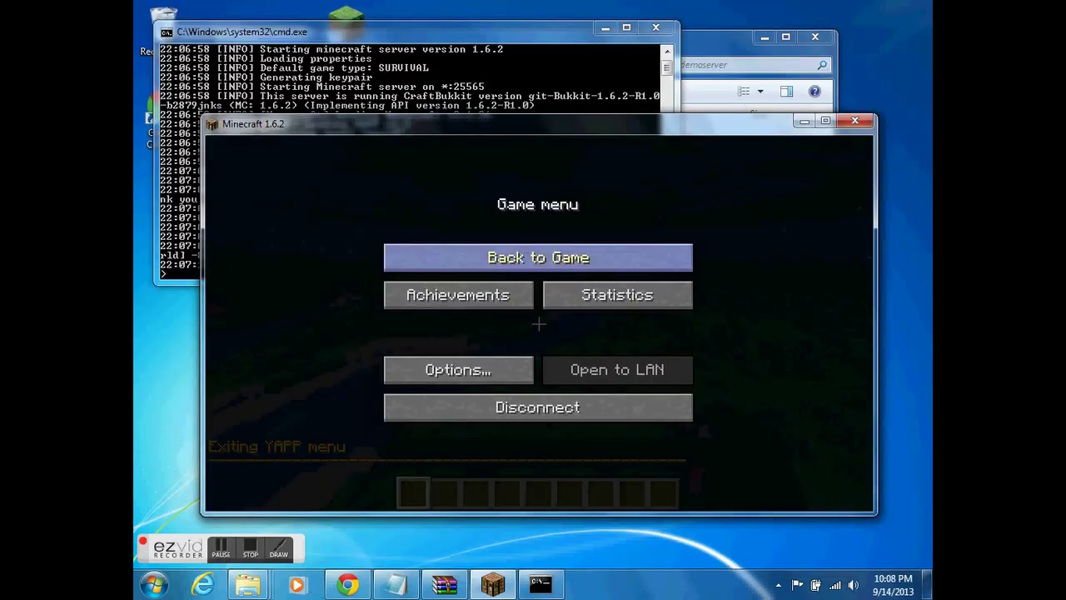
key("Escape")
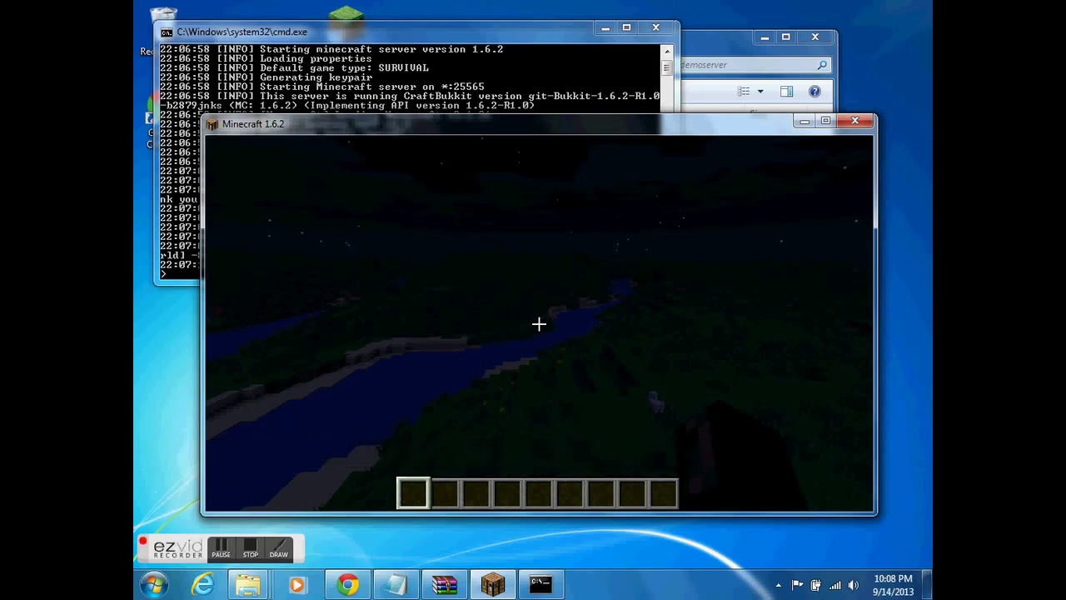
key("slash")
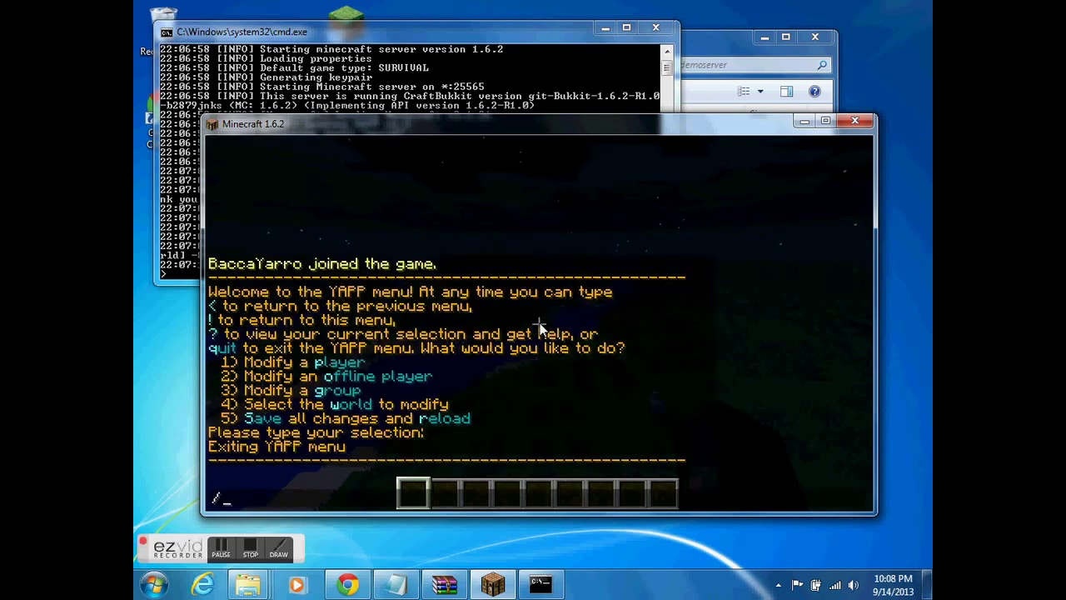
type("yapp")
key("Return")
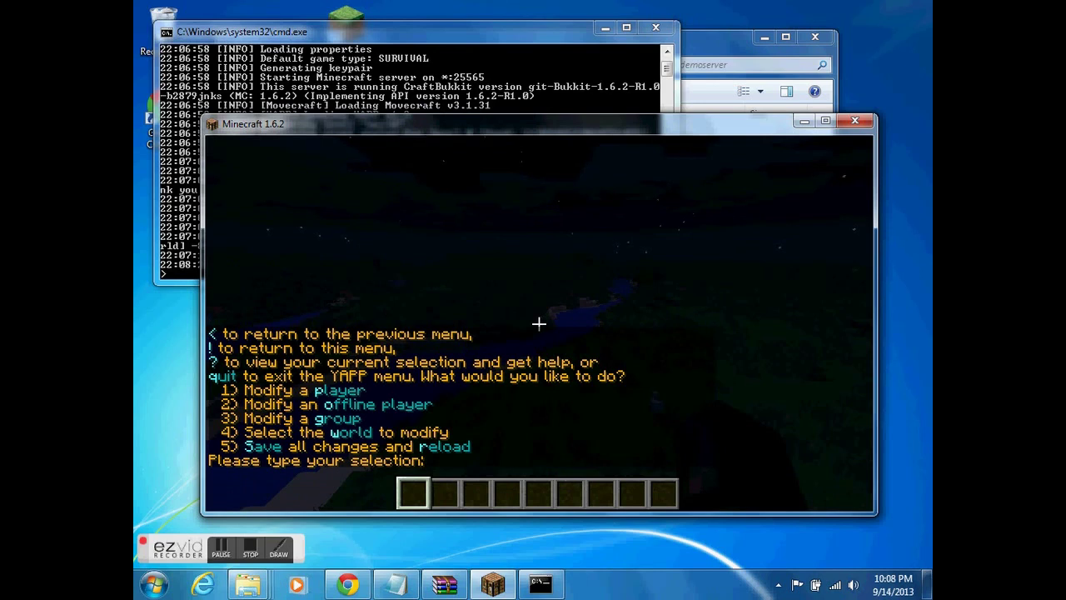
type("t3")
key("Return")
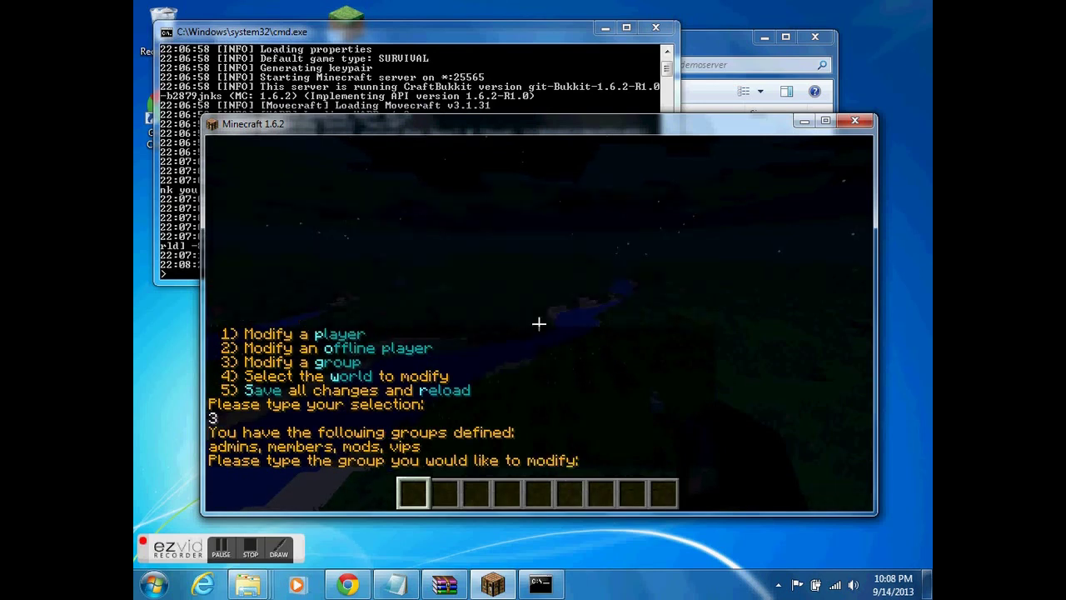
type("t")
type("members")
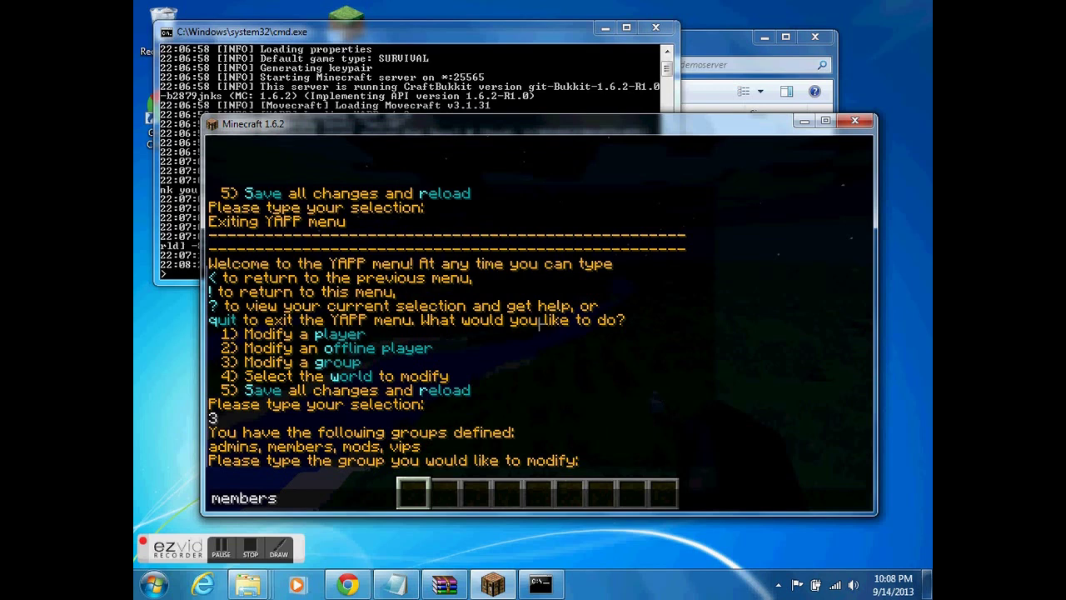
key("Return")
type("t1")
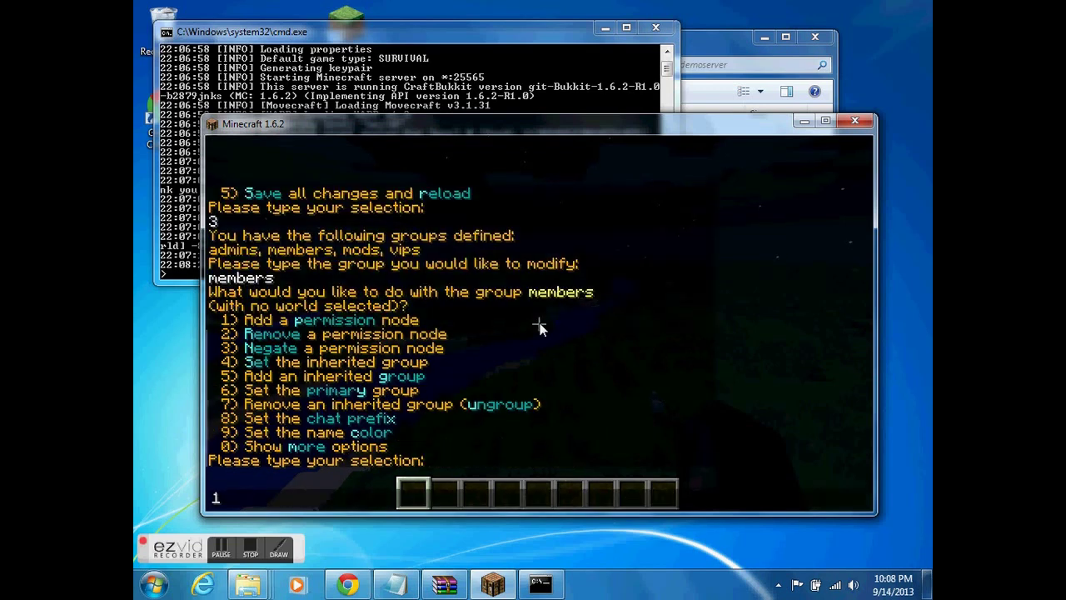
key("Return")
type("tyapp")
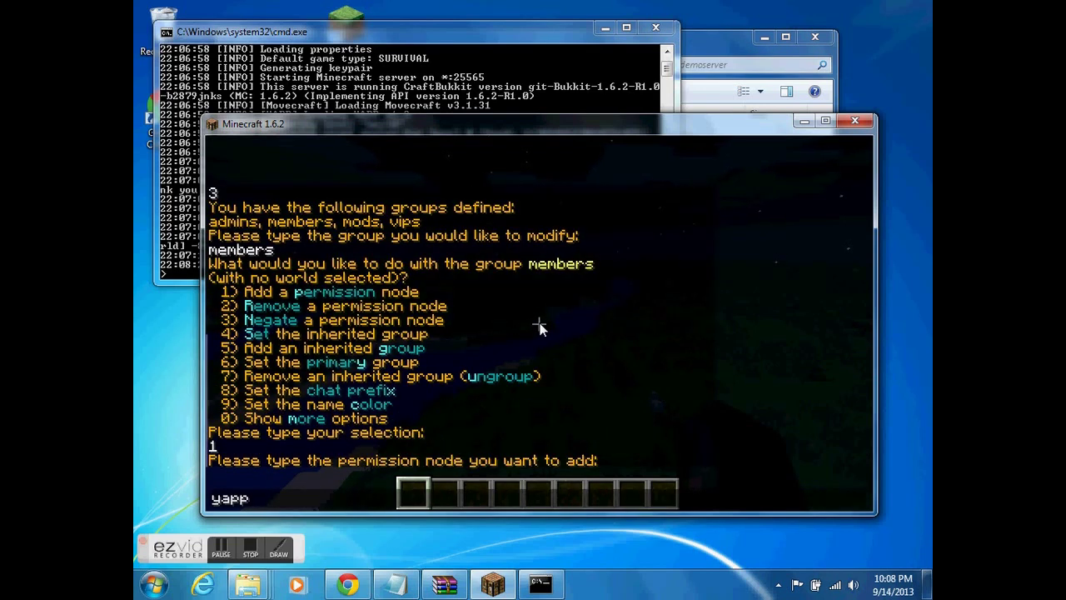
type(".build")
key("Return")
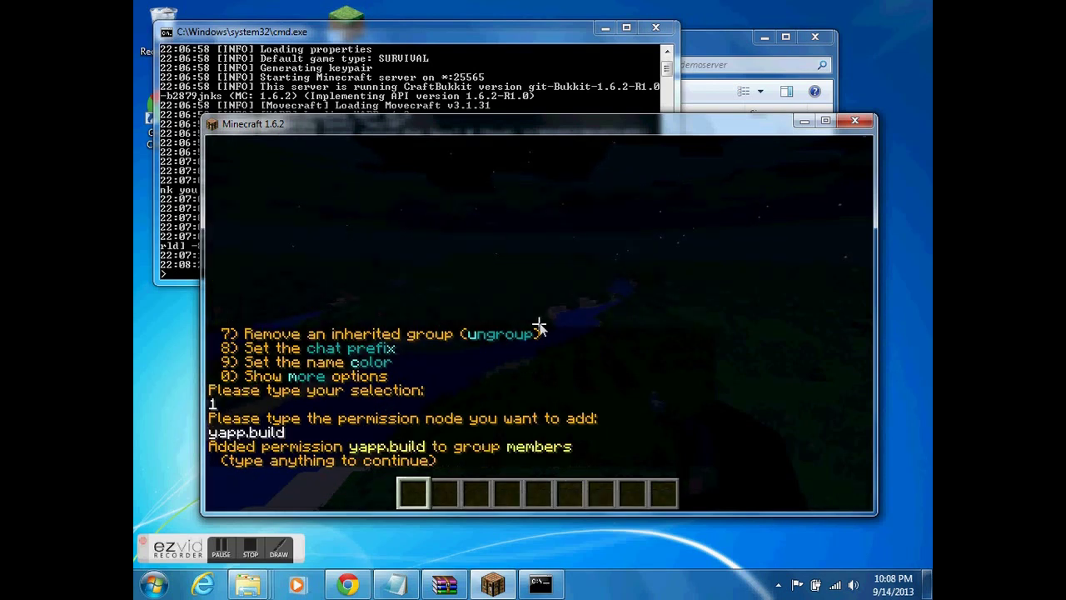
Exit with q, rerun /yapp and choose 5 to save and reload permissions.
type("t")
type("q")
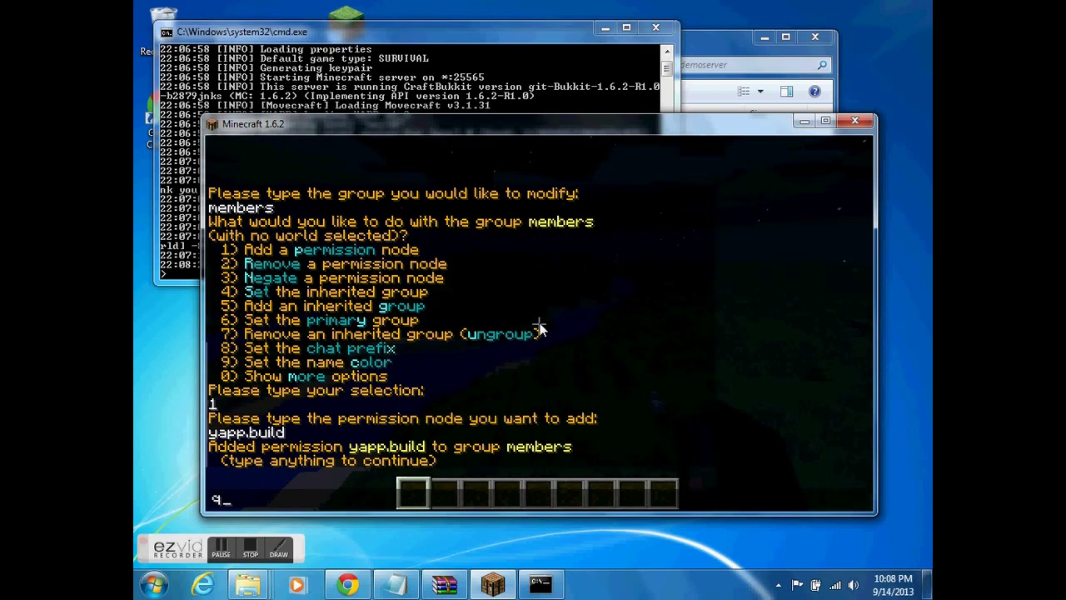
key("Return")
type("t")
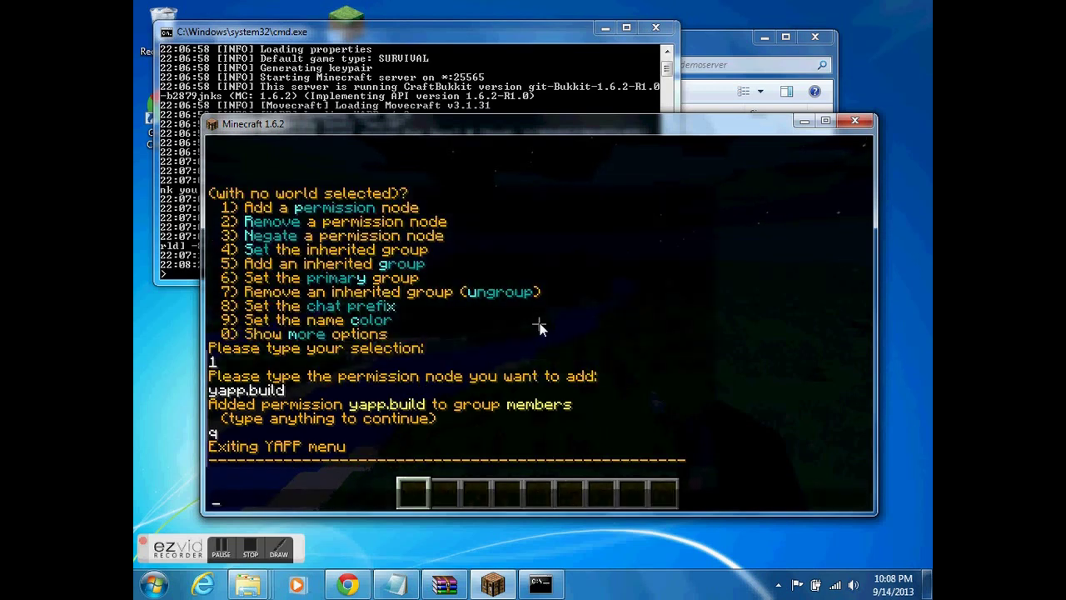
type("/yapp")
key("Return")
type("t")
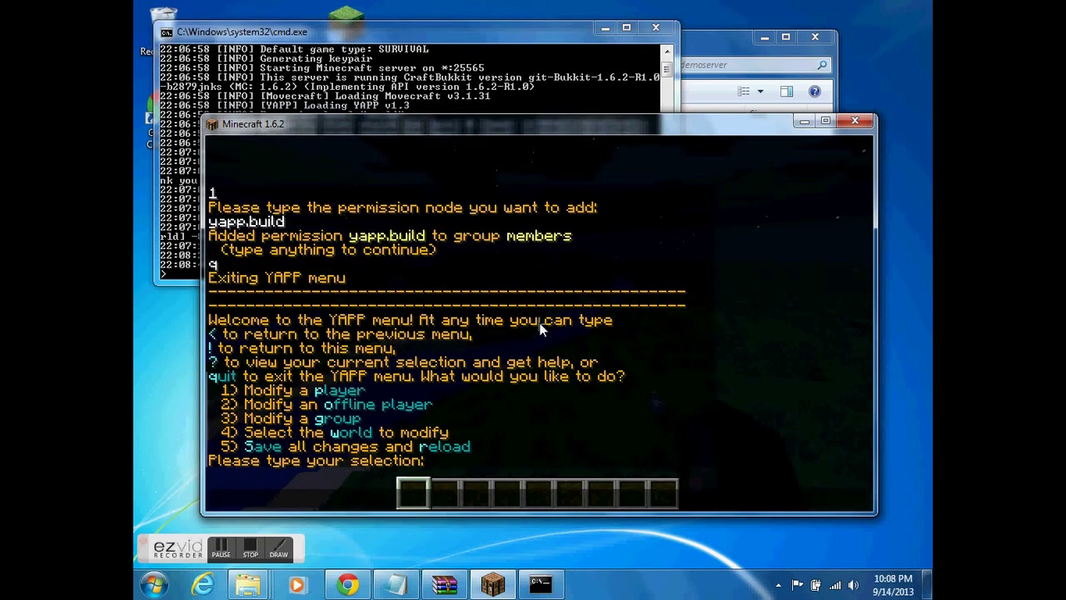
type("5")
key("Return")
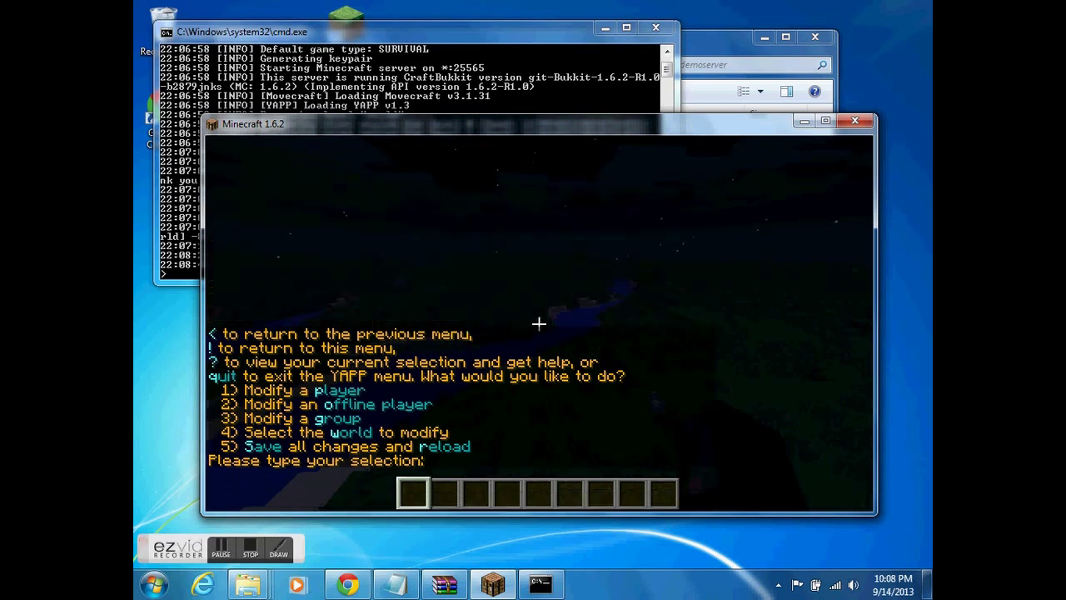
key("t")
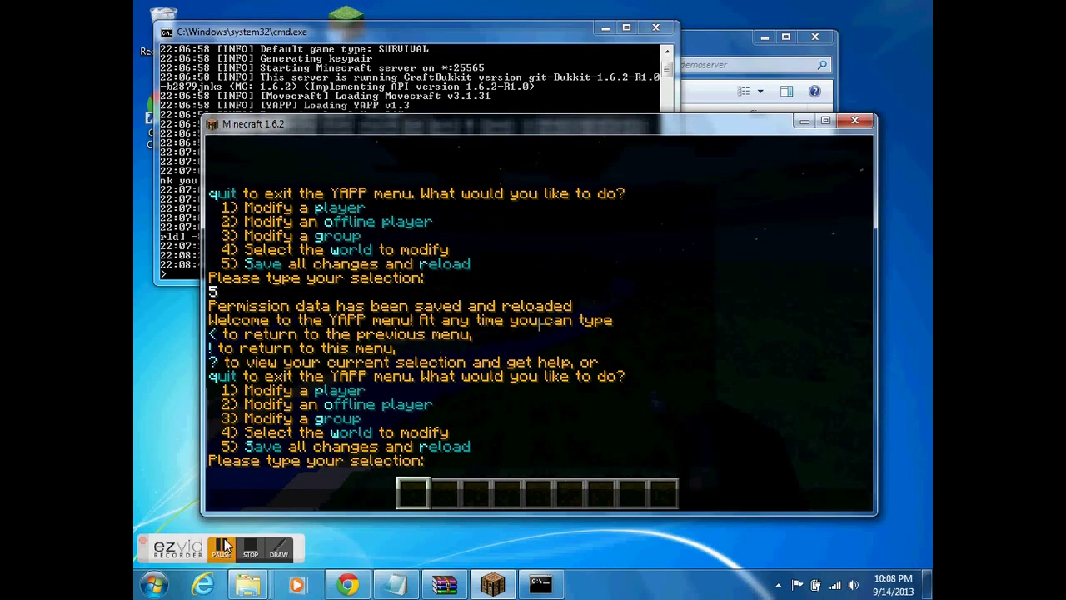
key("Escape")
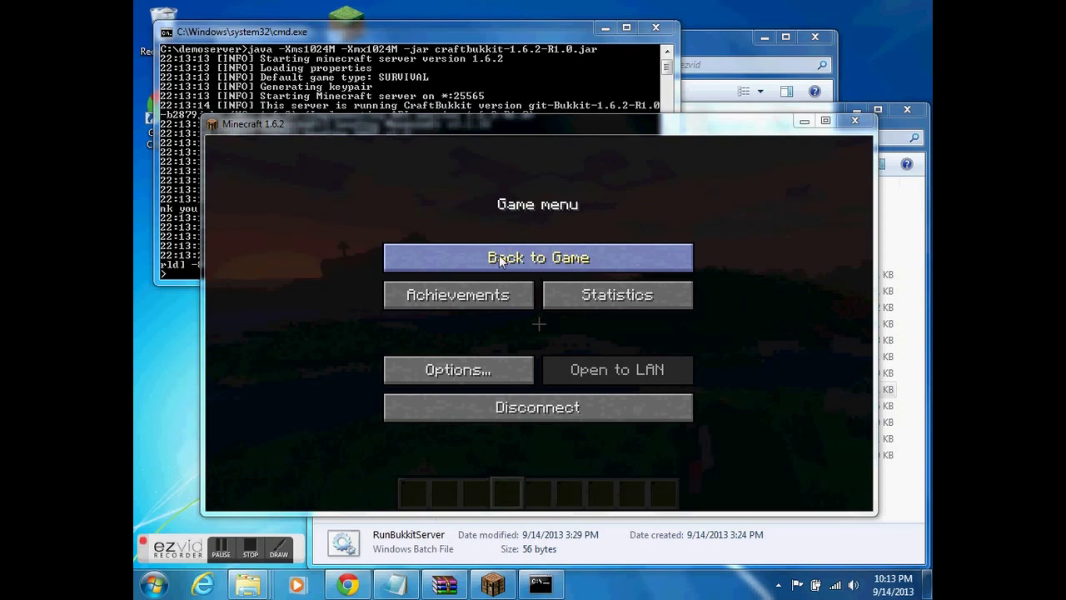
Put white wool in hotbar slot 1 and a block of redstone in slot 2.
left_click(515, 258)
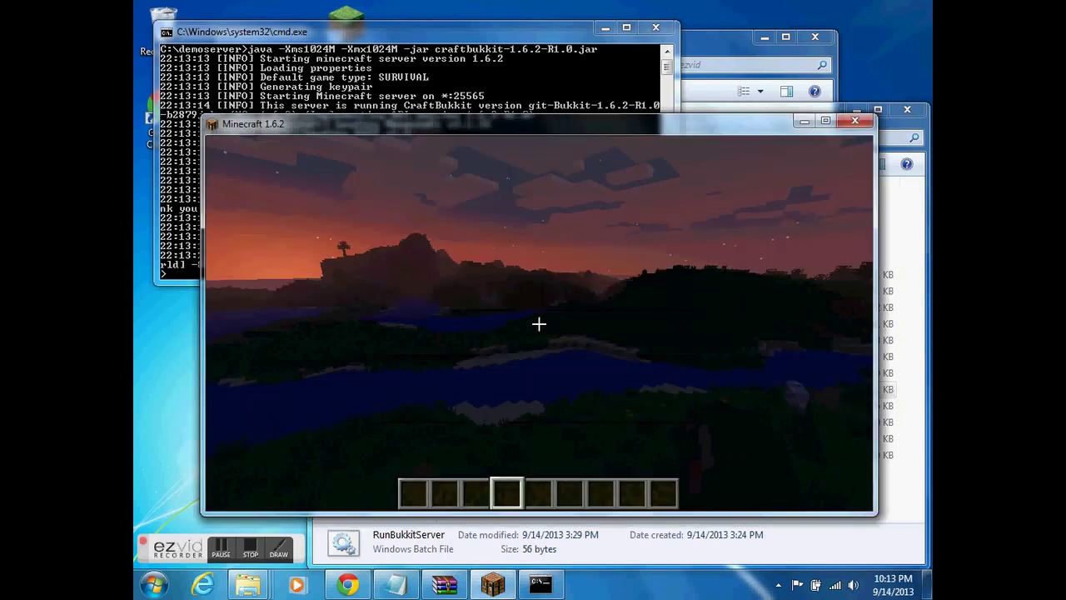
key("e")
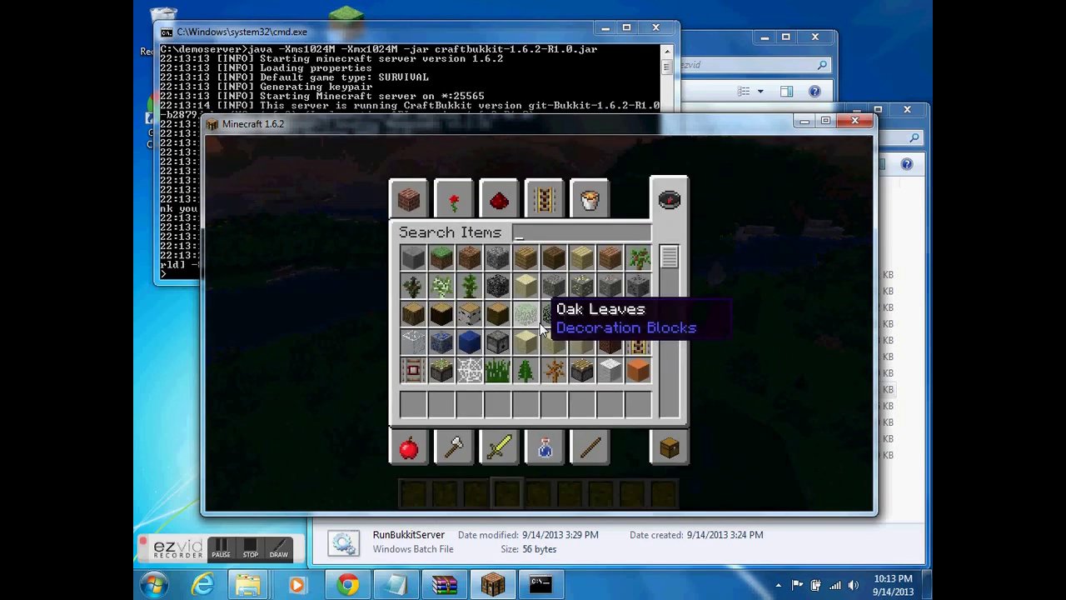
type("wool")
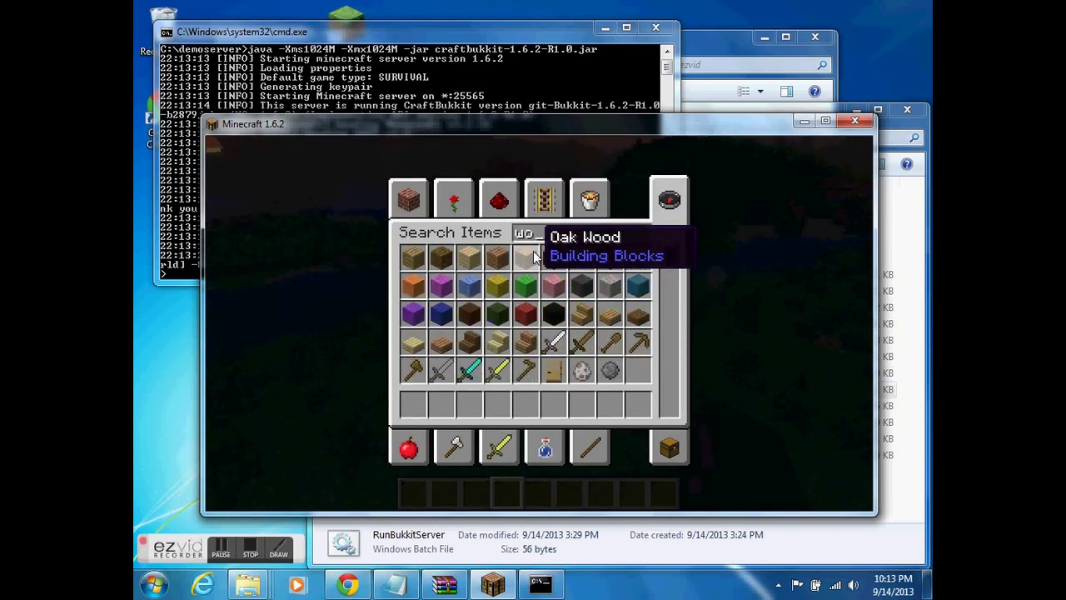
left_click(419, 260)
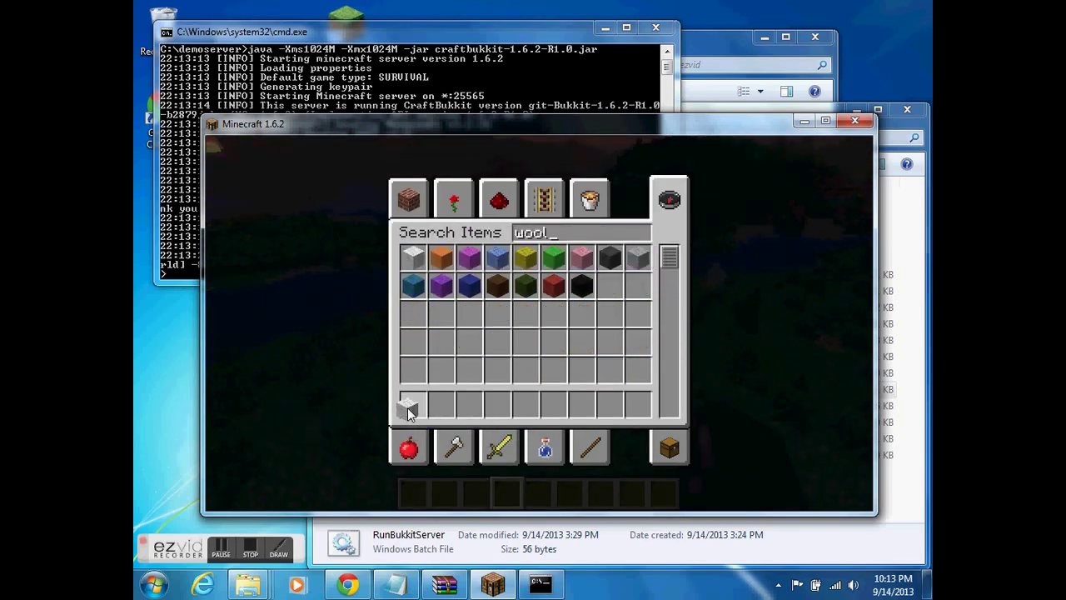
left_click(413, 404)
left_click(495, 215)
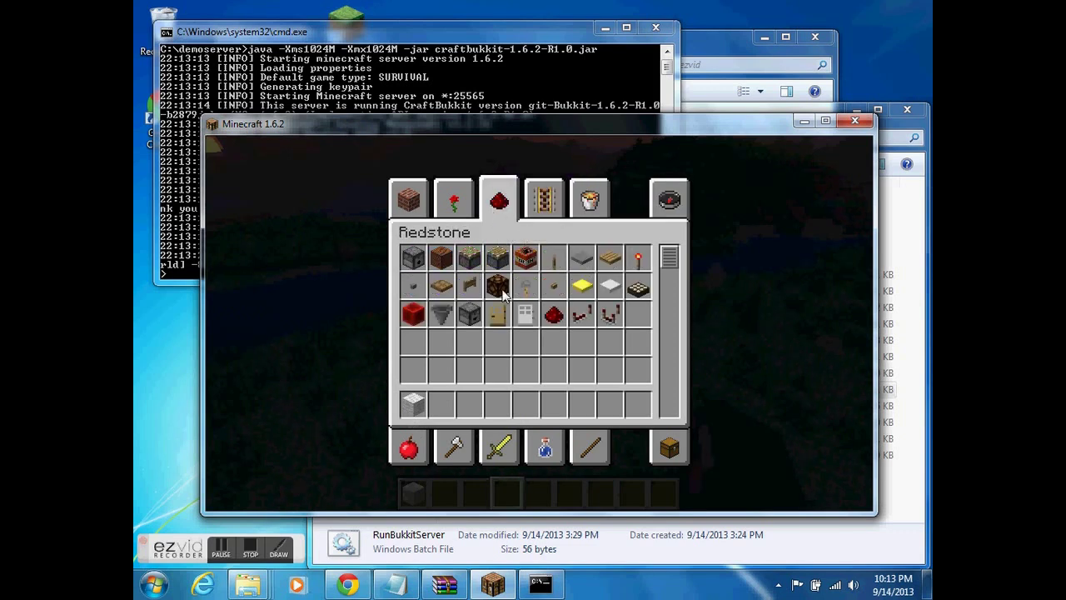
left_click(420, 325)
left_click(441, 404)
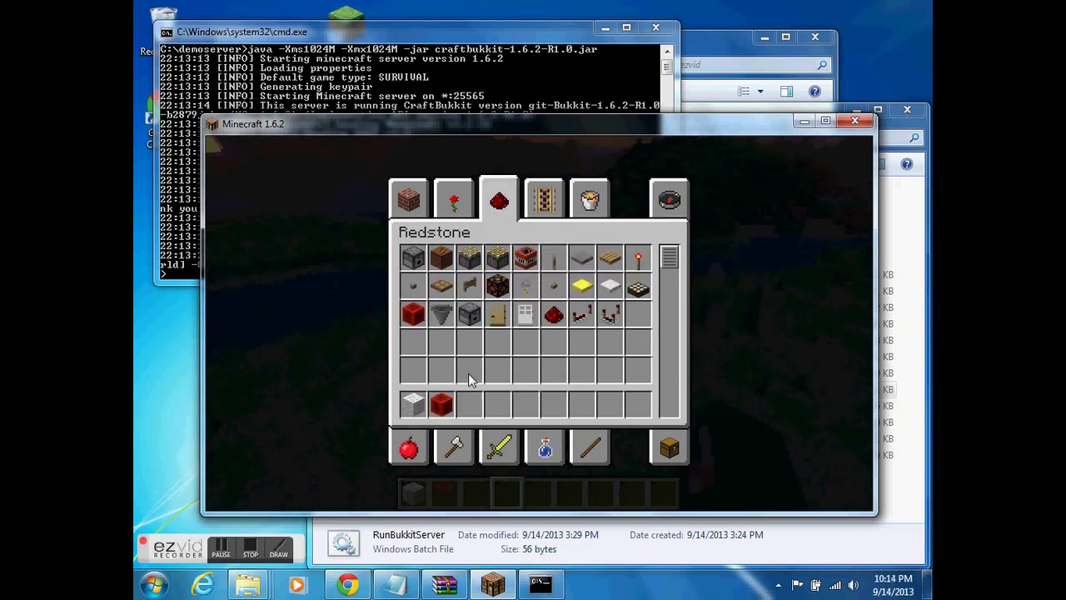
Add a sign, a dispenser and a lever to hotbar slots 3, 4 and 5.
left_click(669, 198)
type("sign")
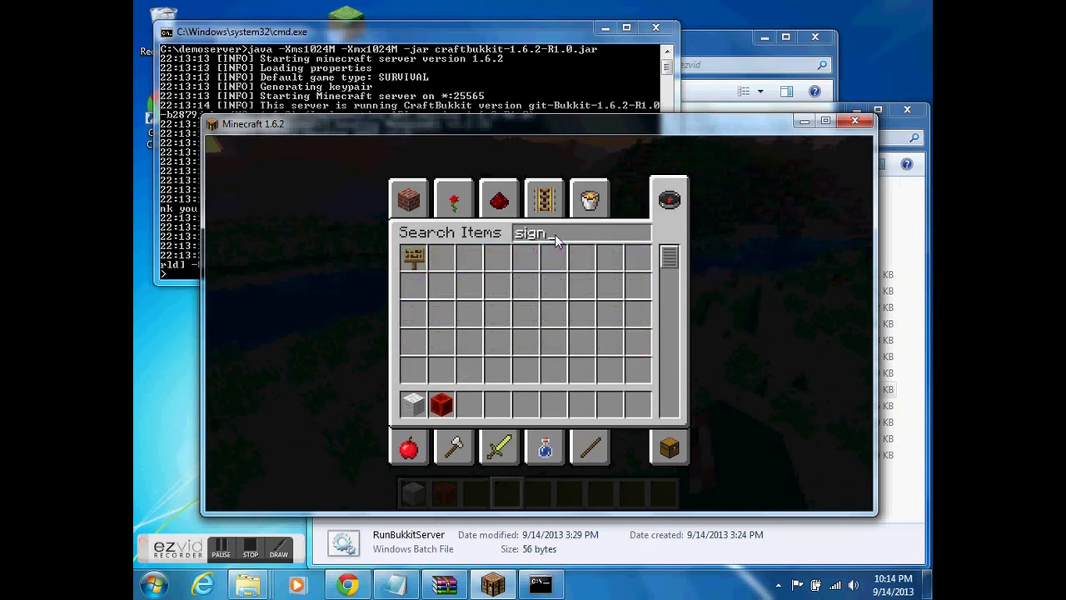
left_click(414, 258)
left_click(469, 403)
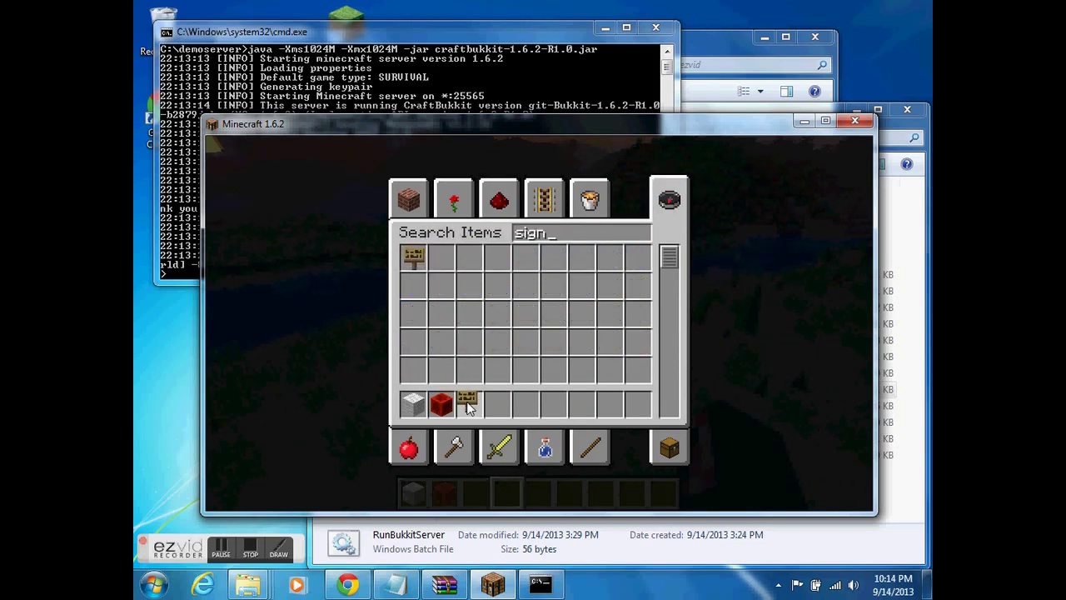
right_click(574, 236)
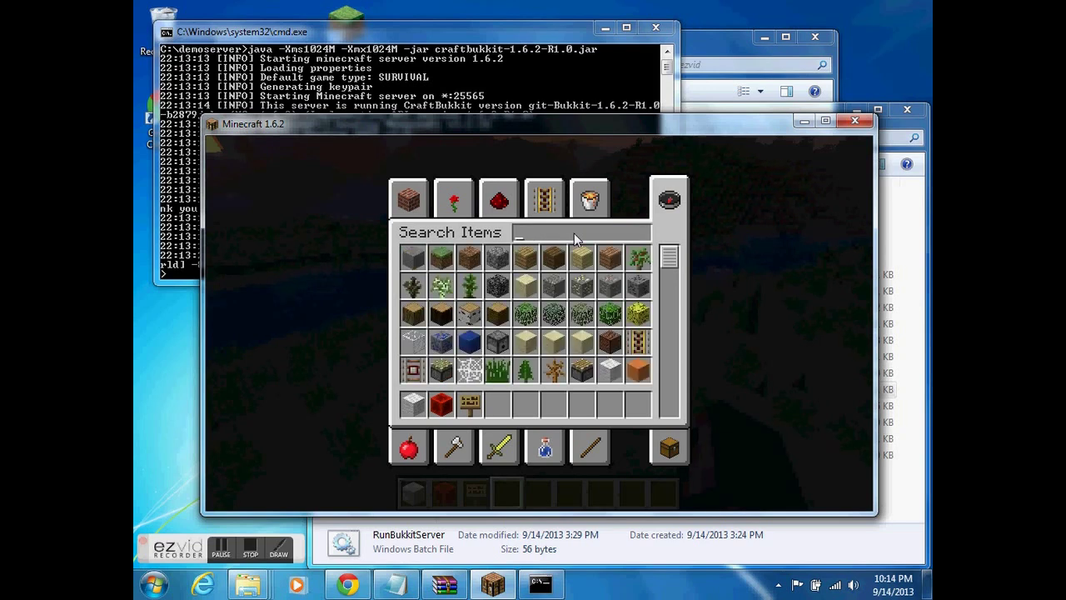
type("disp")
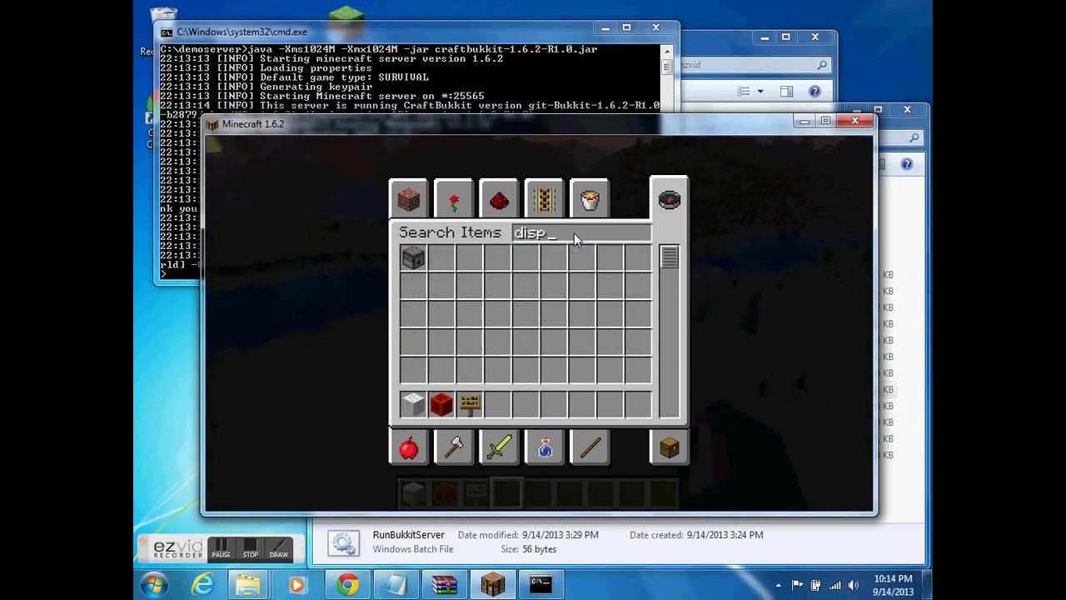
left_click(414, 259)
left_click(497, 405)
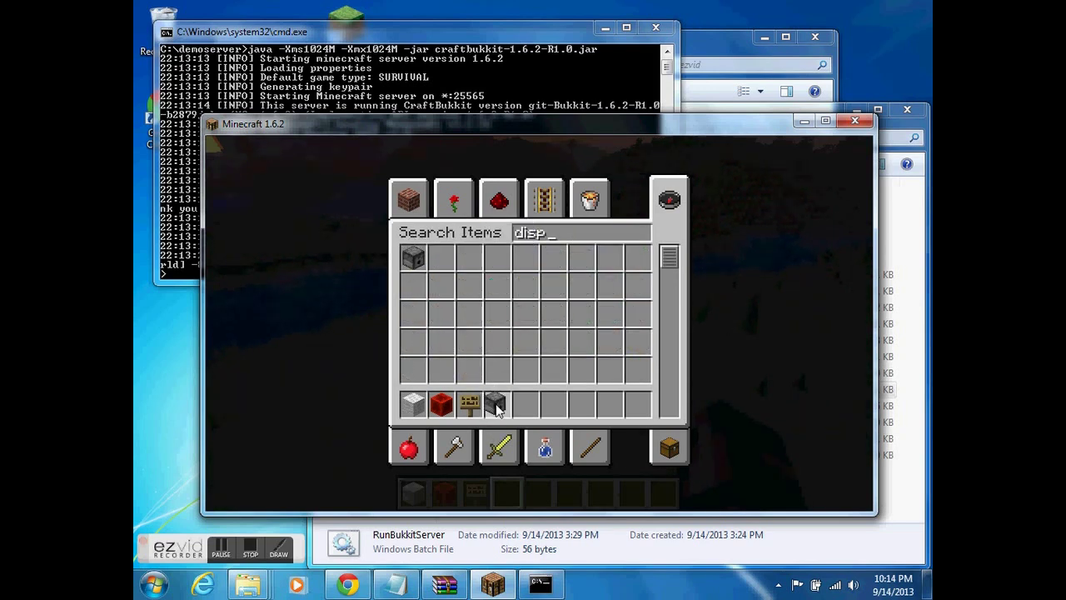
left_click(499, 200)
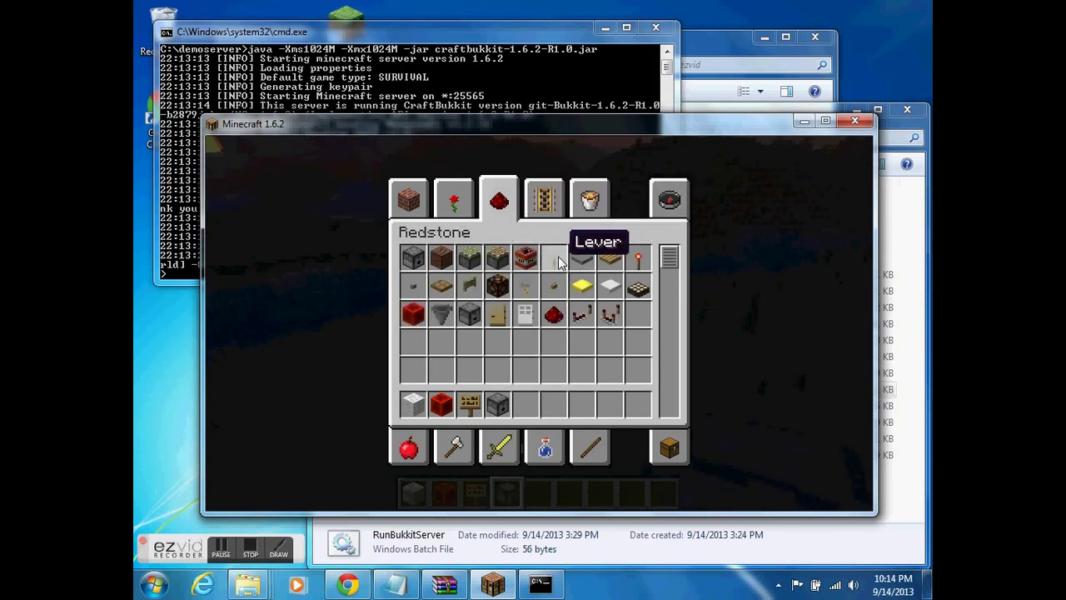
left_click(526, 405)
Place a row of white wool blocks as the hull around a block of redstone.
key("e")
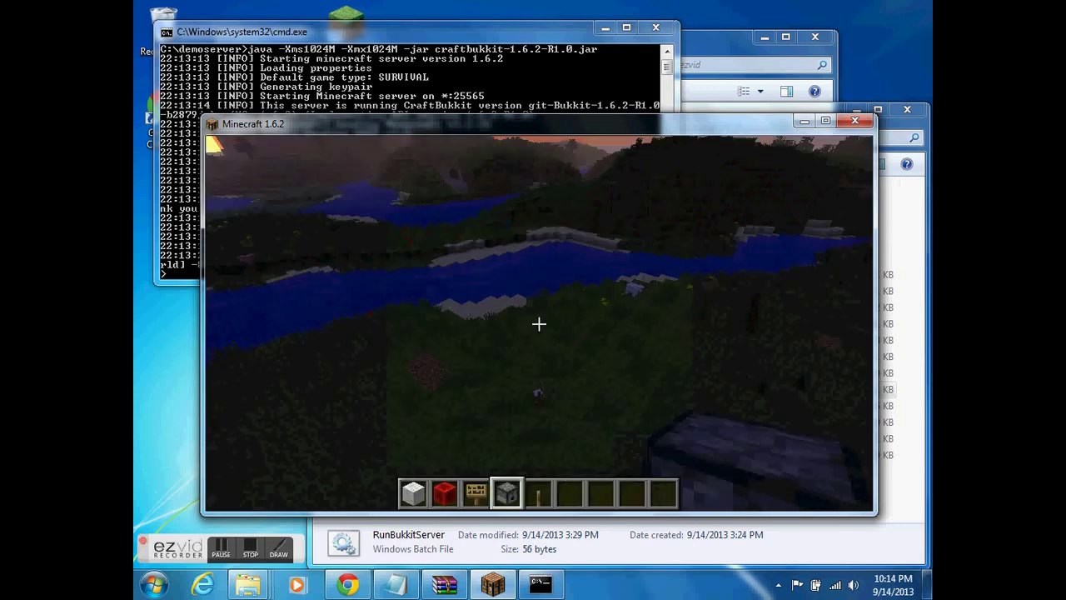
mouse_move(539, 324)
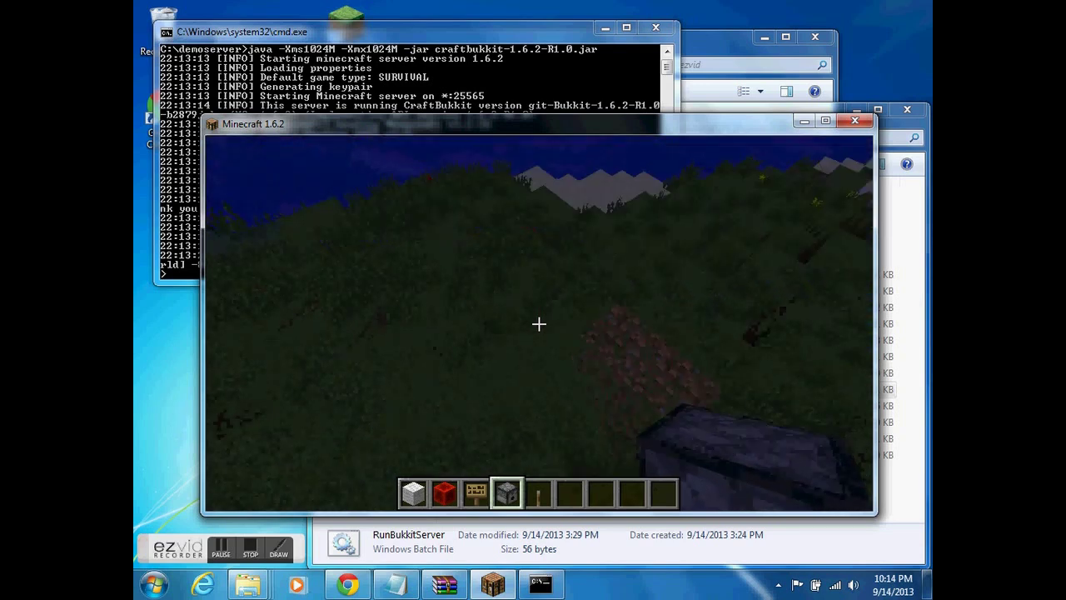
key("1")
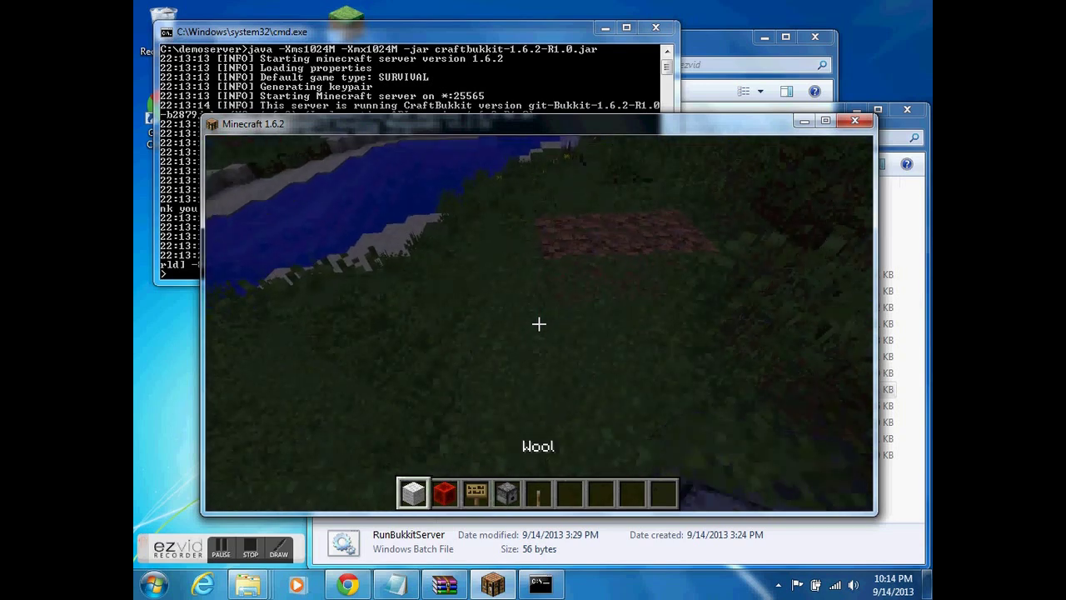
right_click(539, 324)
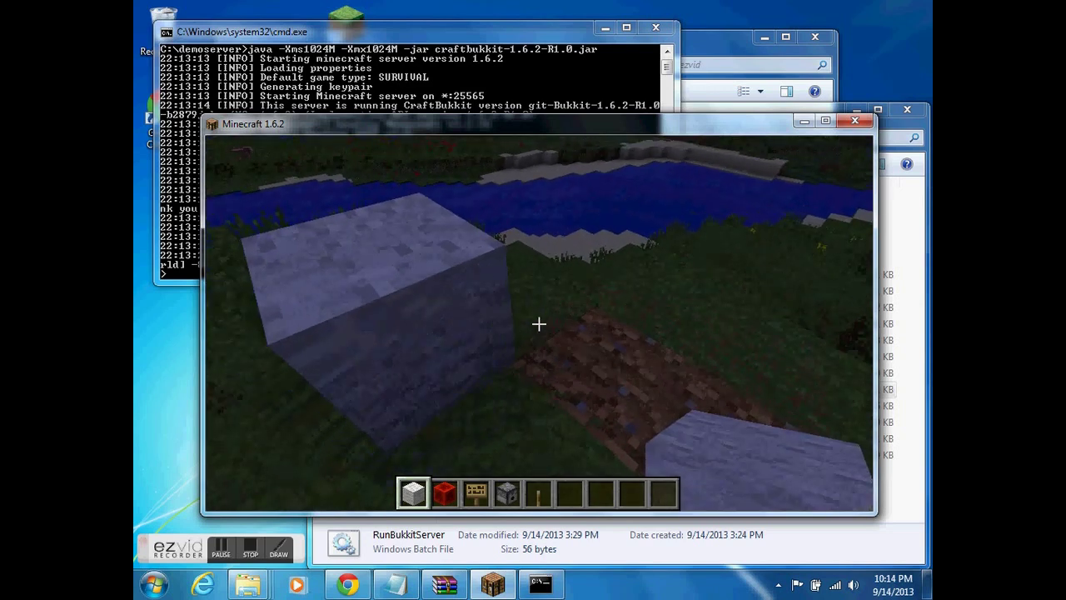
right_click(539, 324)
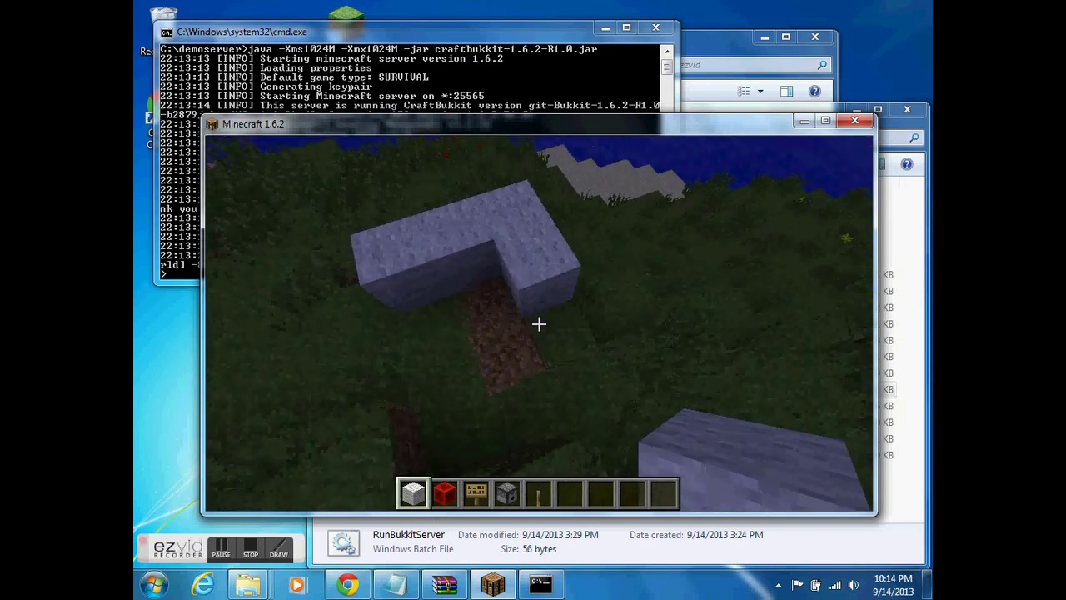
key("2")
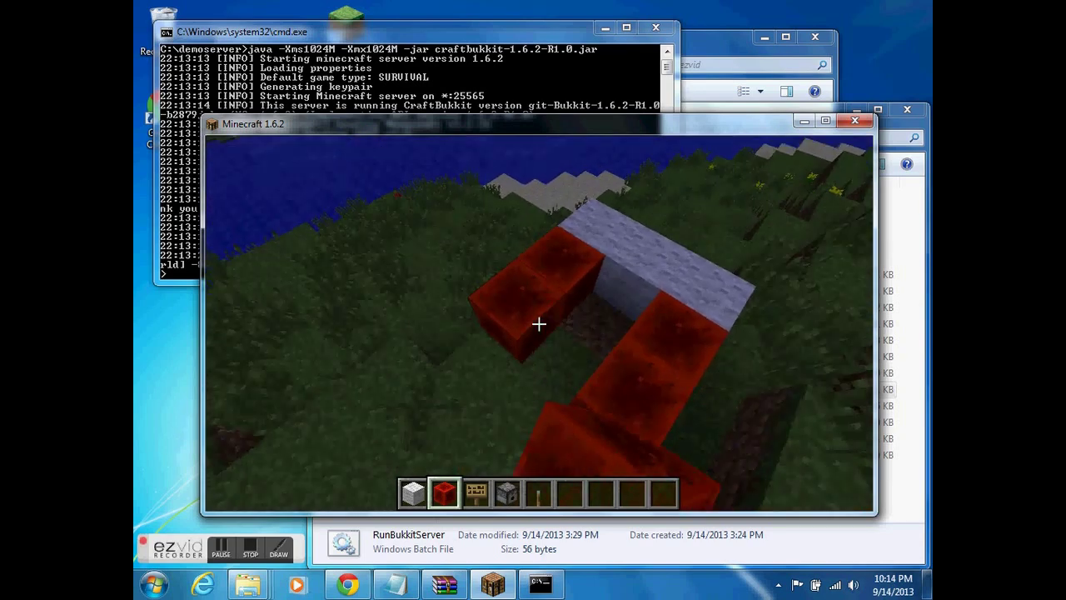
key("1")
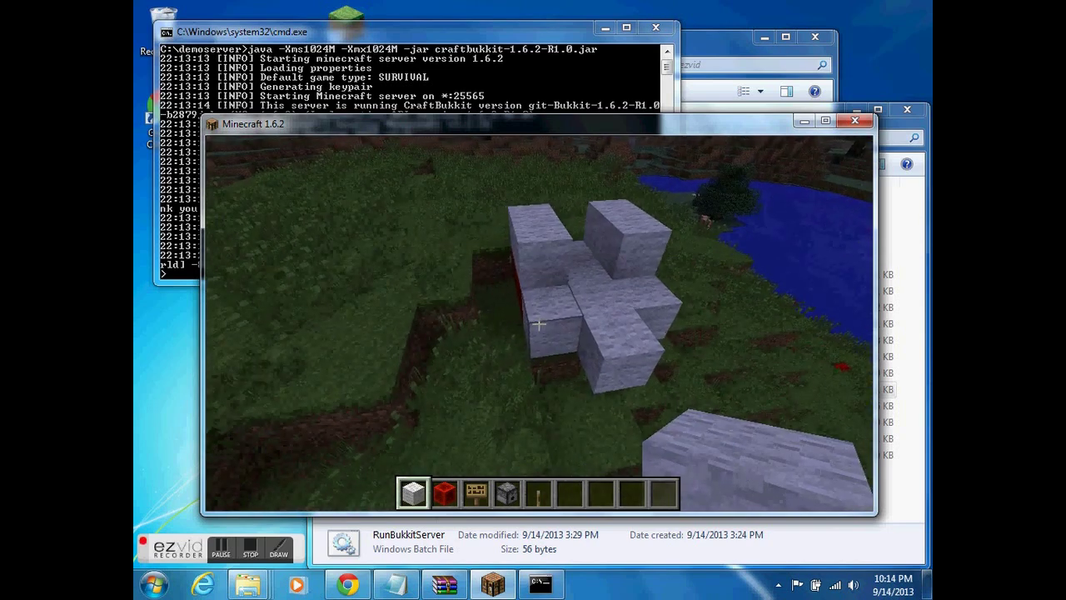
key("5")
key("1")
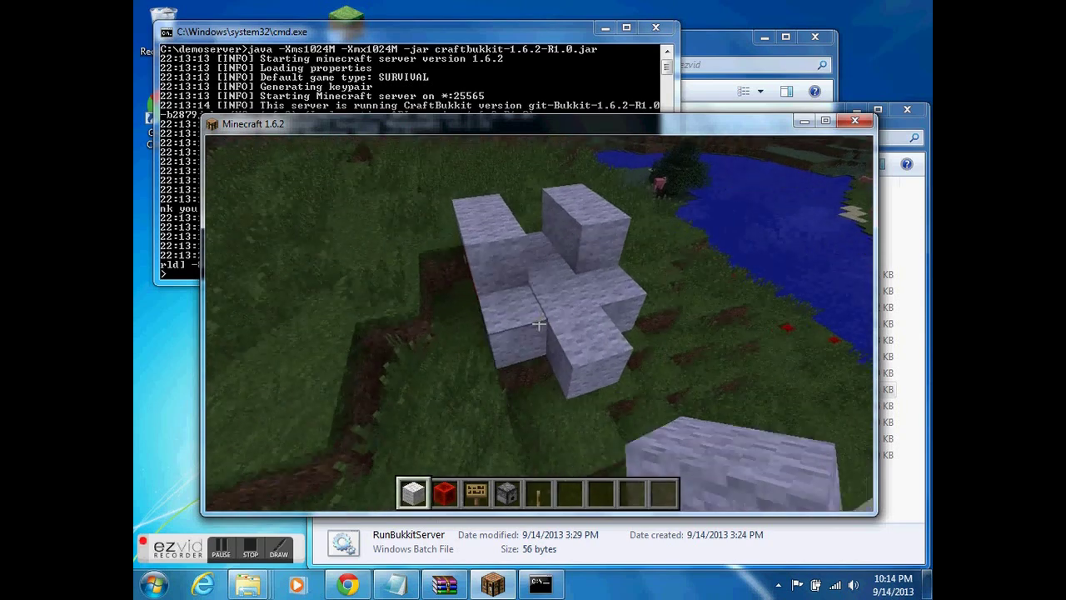
key("2")
Place two dispensers side by side at the front of the hull.
scroll(539, 323, "up", 1)
right_click(539, 323)
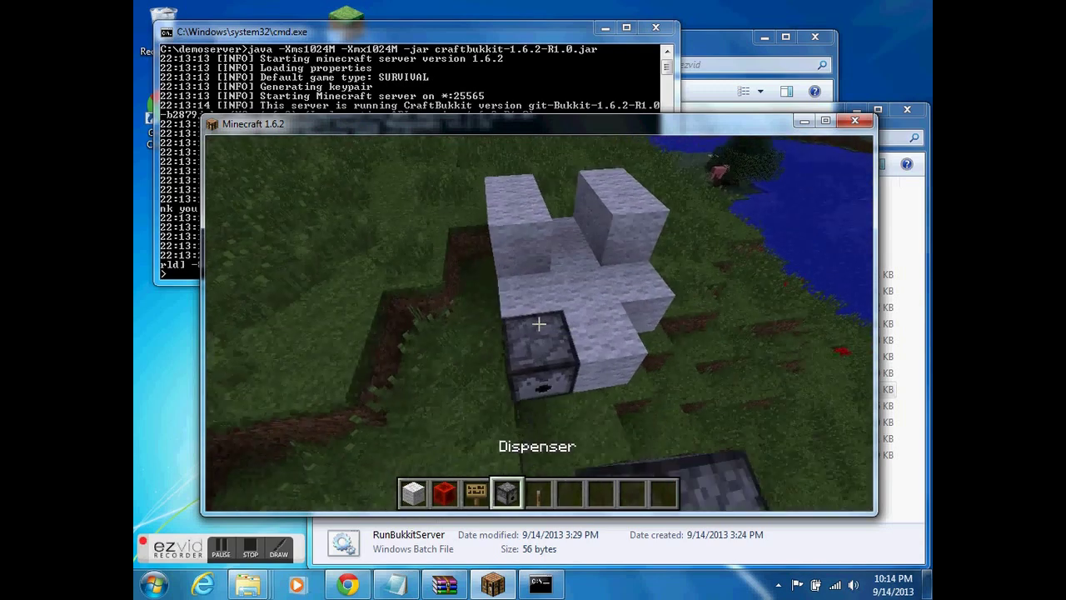
right_click(538, 323)
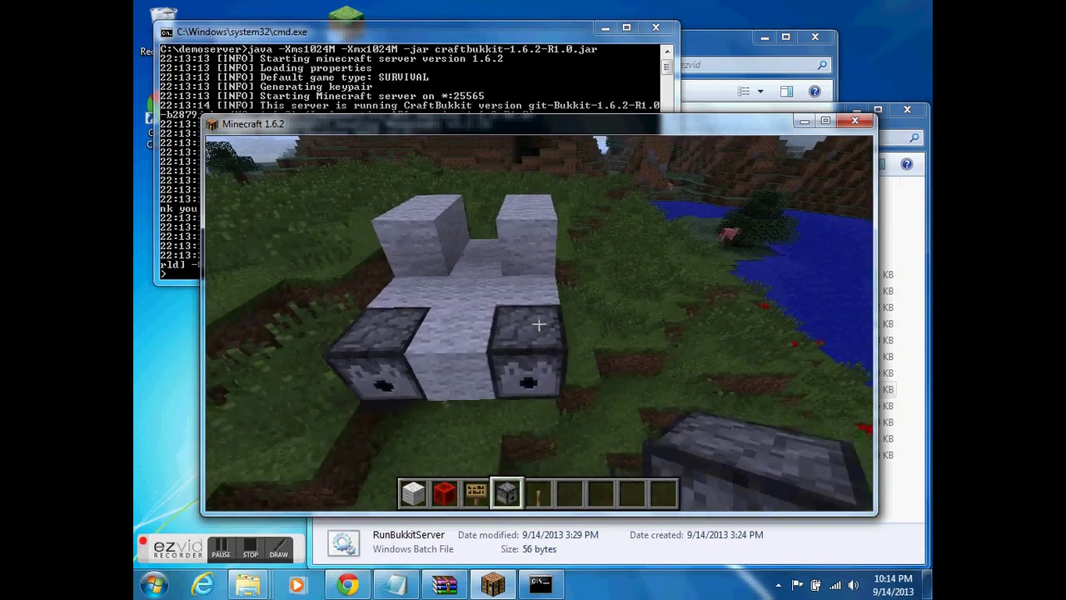
scroll(539, 324, "up", 3)
Turn the Music slider to OFF in Options and return to the game.
key("Escape")
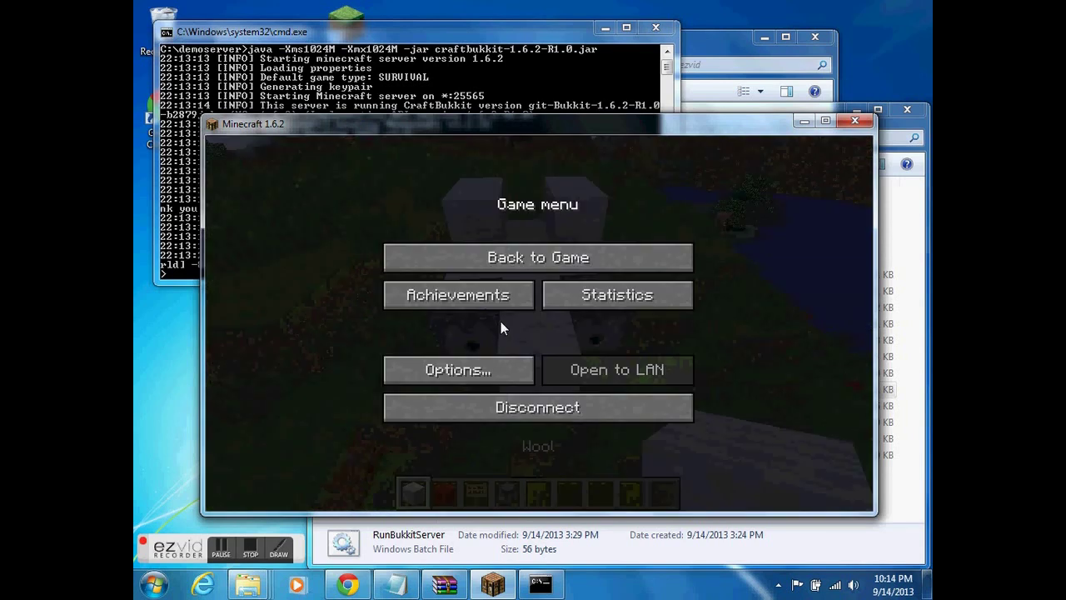
left_click(449, 364)
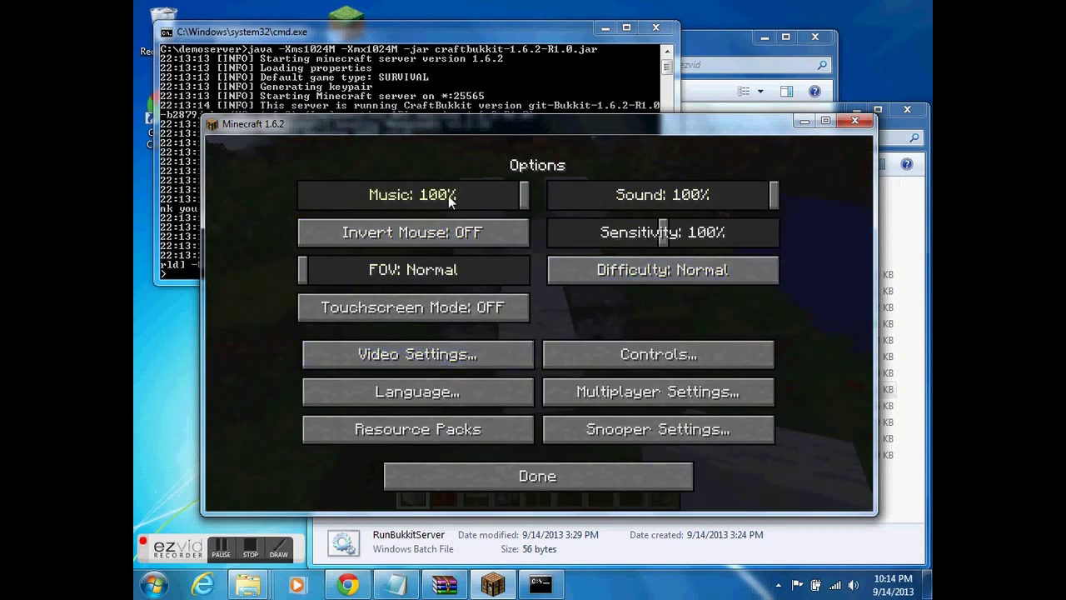
left_click_drag(448, 195, 259, 218)
left_click(538, 475)
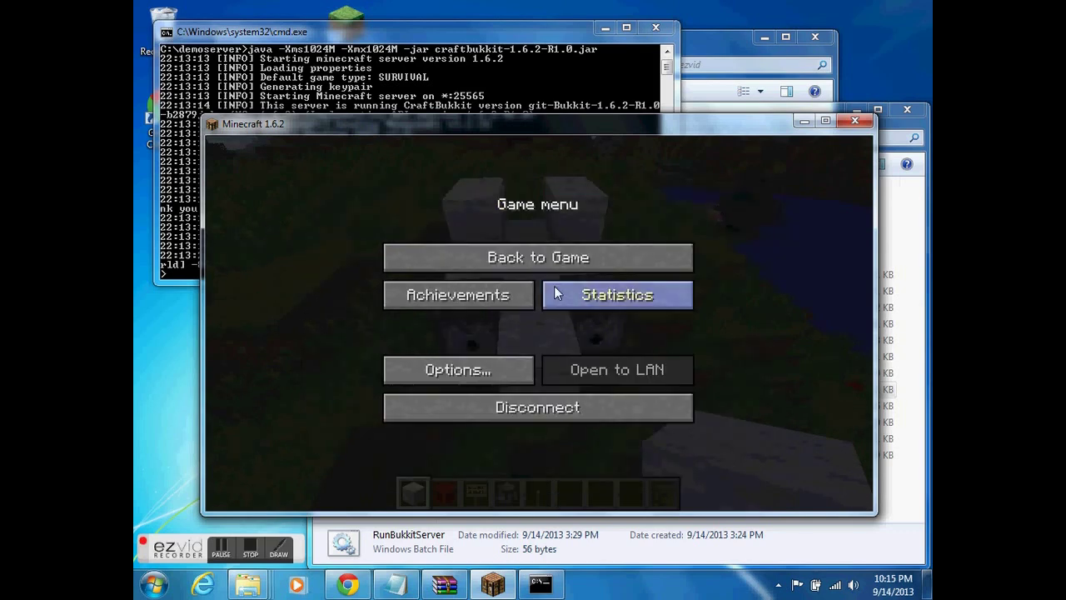
key("Escape")
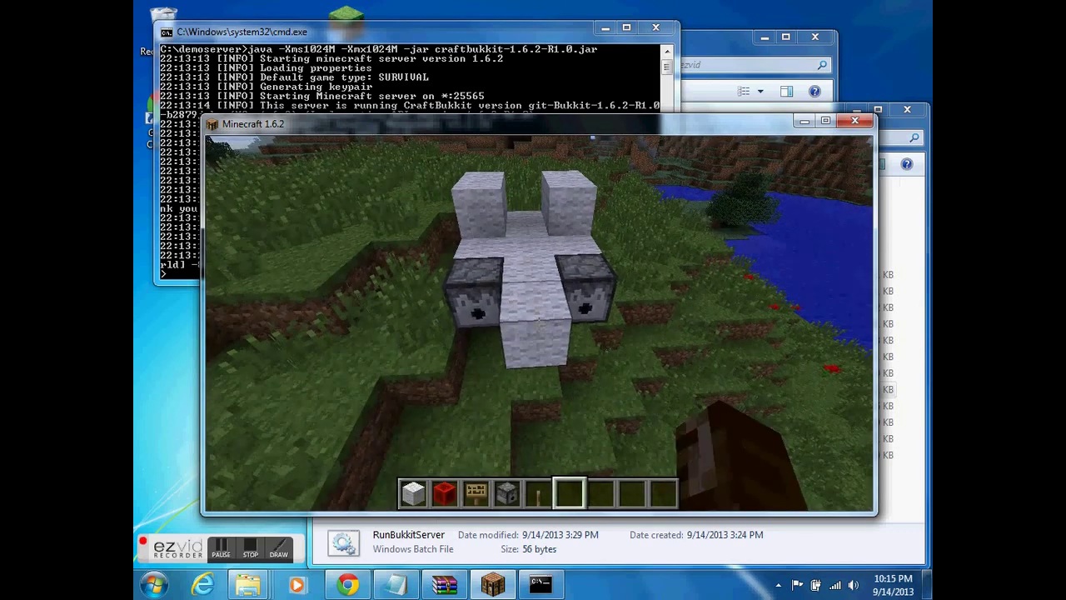
Place a lever on the craft's front stone block.
key("5")
key("w")
right_click(538, 322)
key("d")
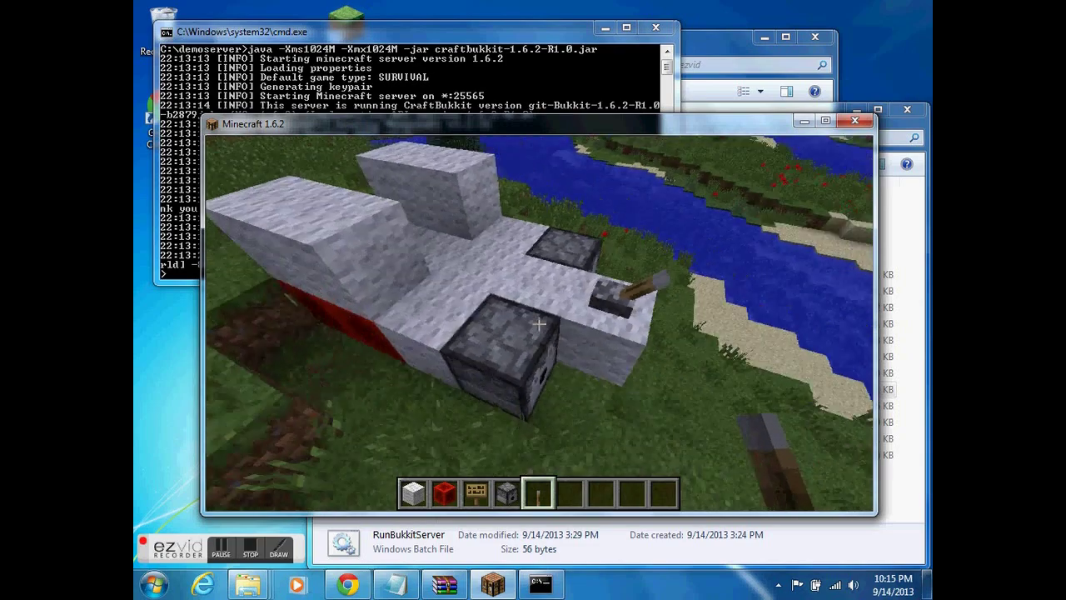
key("a")
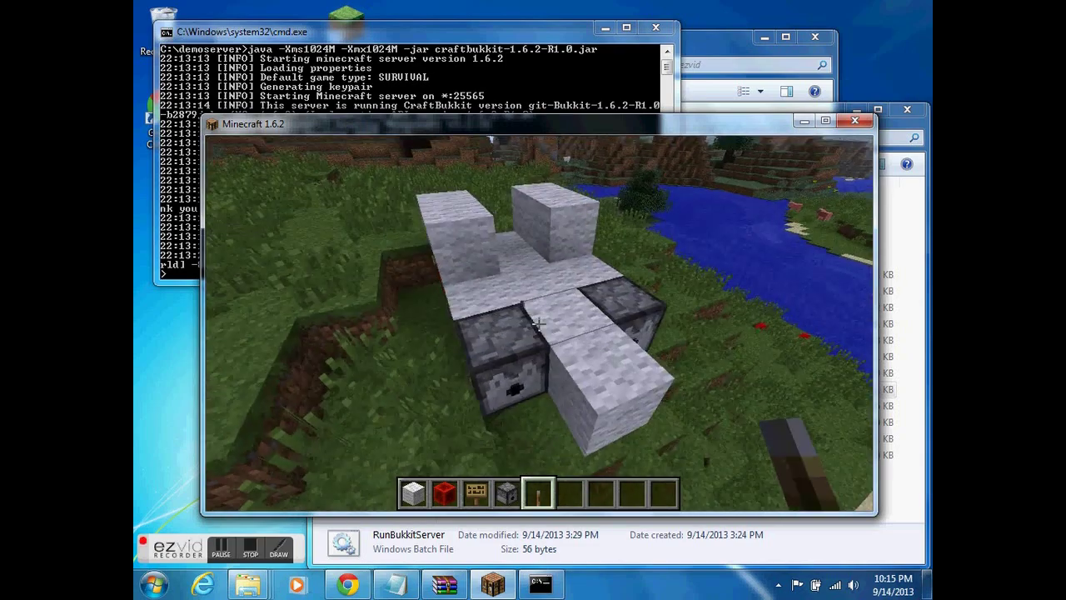
Place wool beside the dispenser to cover the redstone block.
key("1")
key("d")
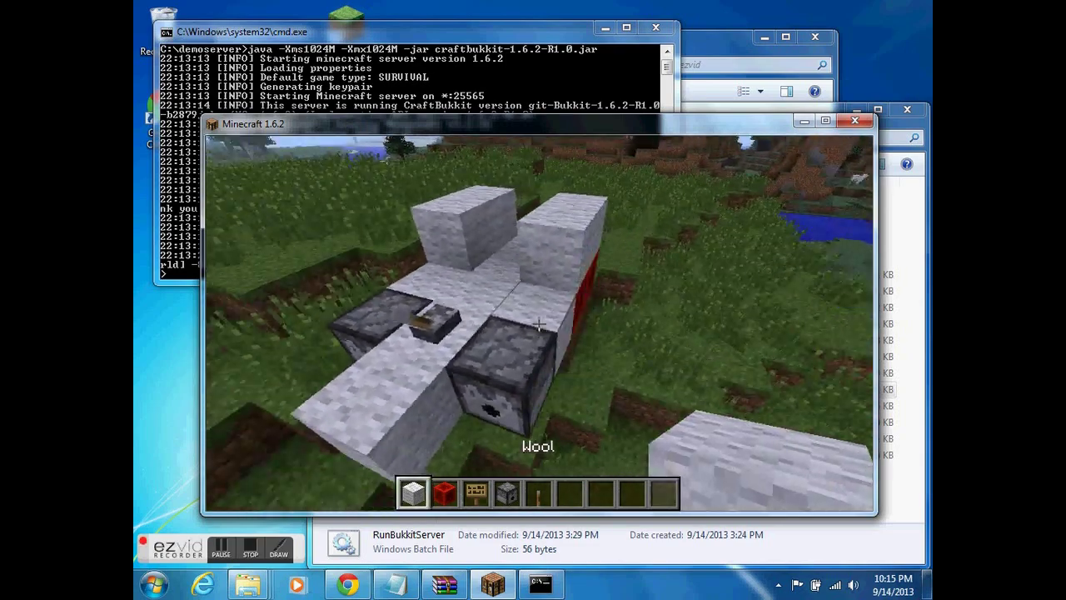
right_click(538, 323)
right_click(538, 324)
key("a")
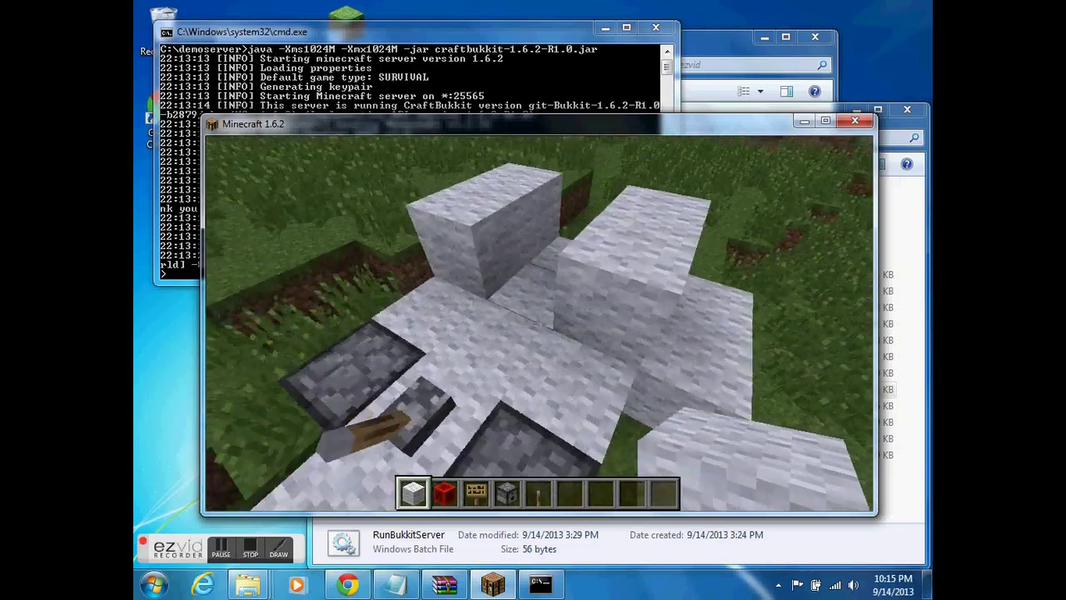
key("w")
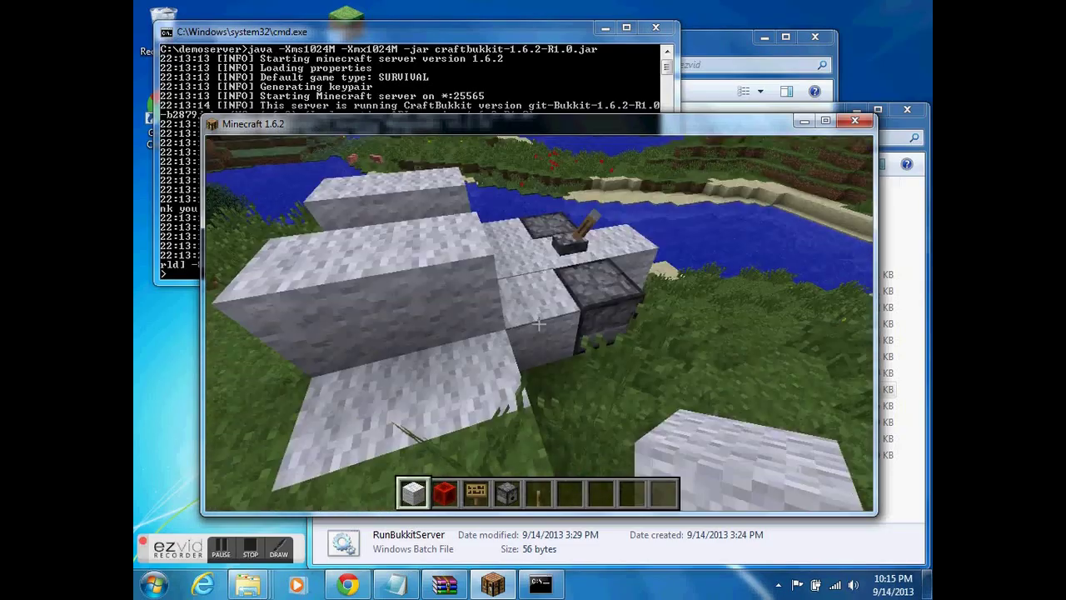
key("3")
key("w")
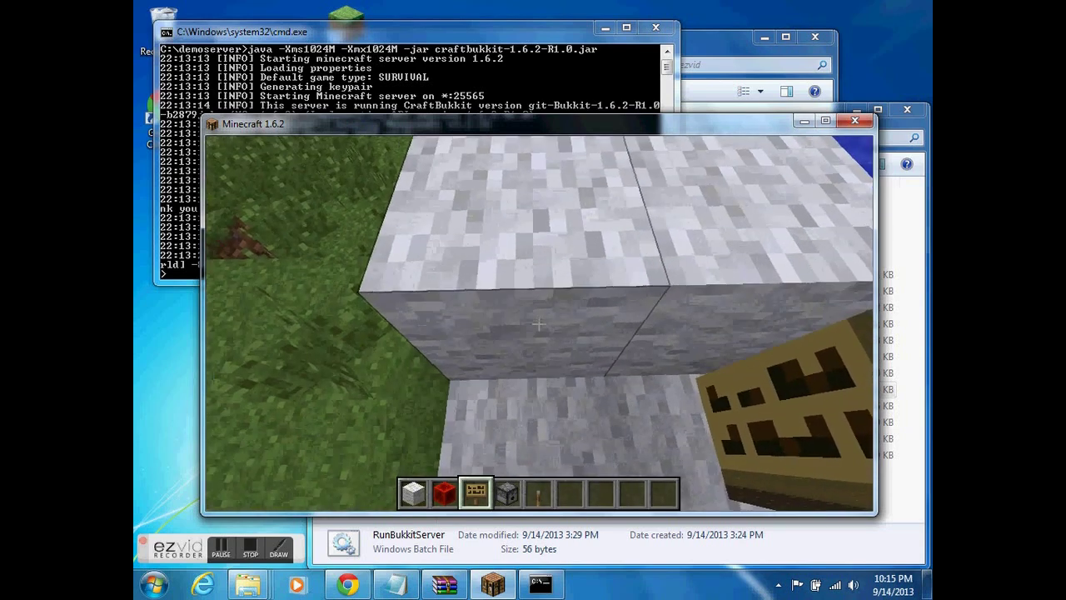
Place a sign reading 'Airskiff / Demo' on the craft, then place a second sign.
right_click(538, 323)
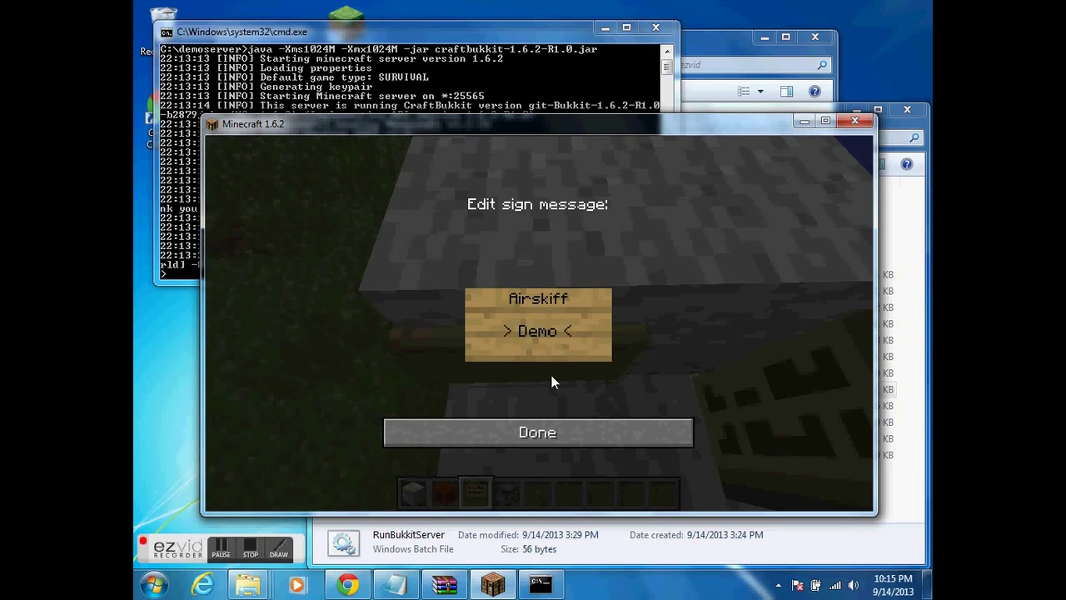
left_click(556, 436)
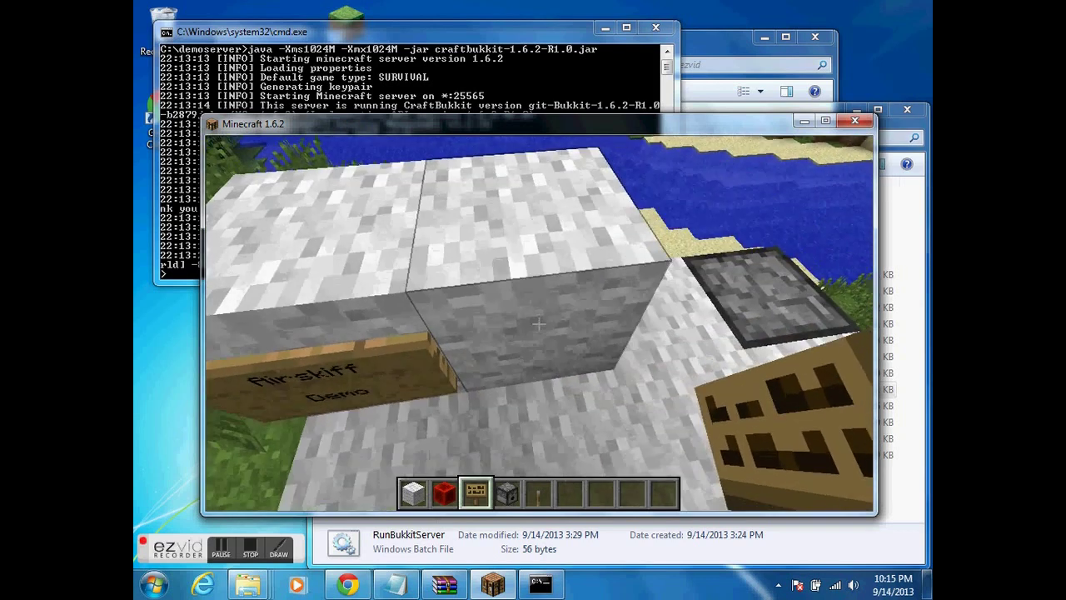
right_click(540, 325)
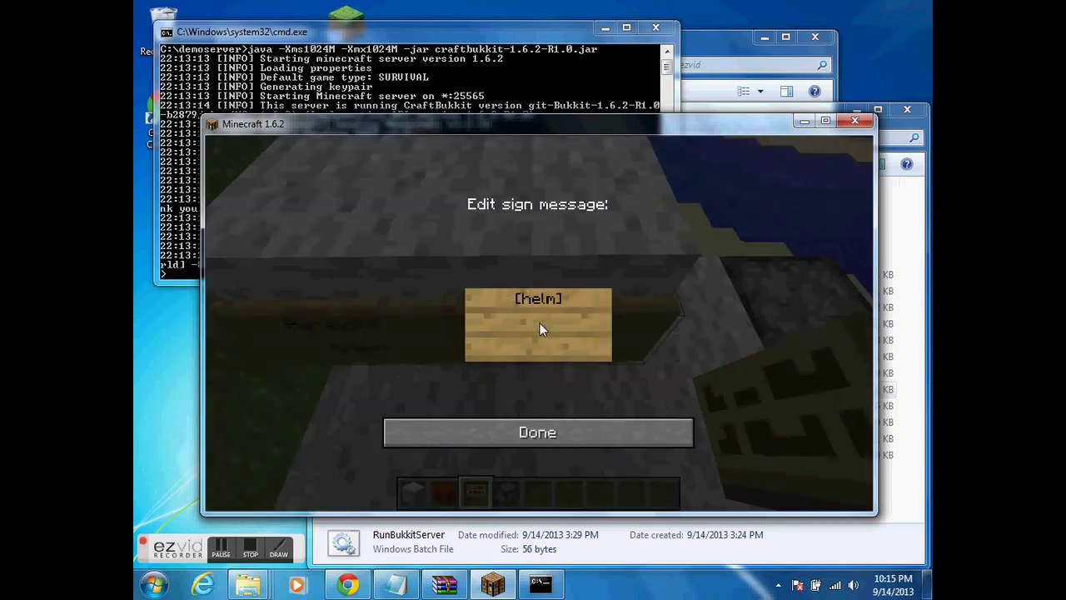
Finish the second sign with the text '[helm]' and step back from it.
left_click(550, 432)
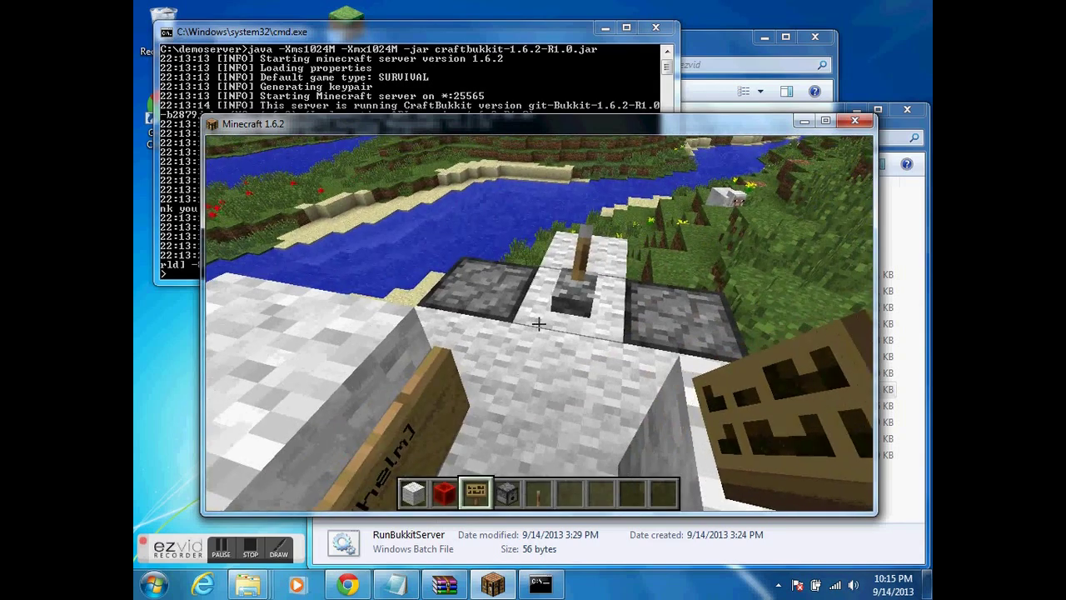
scroll(539, 325, "down", 5)
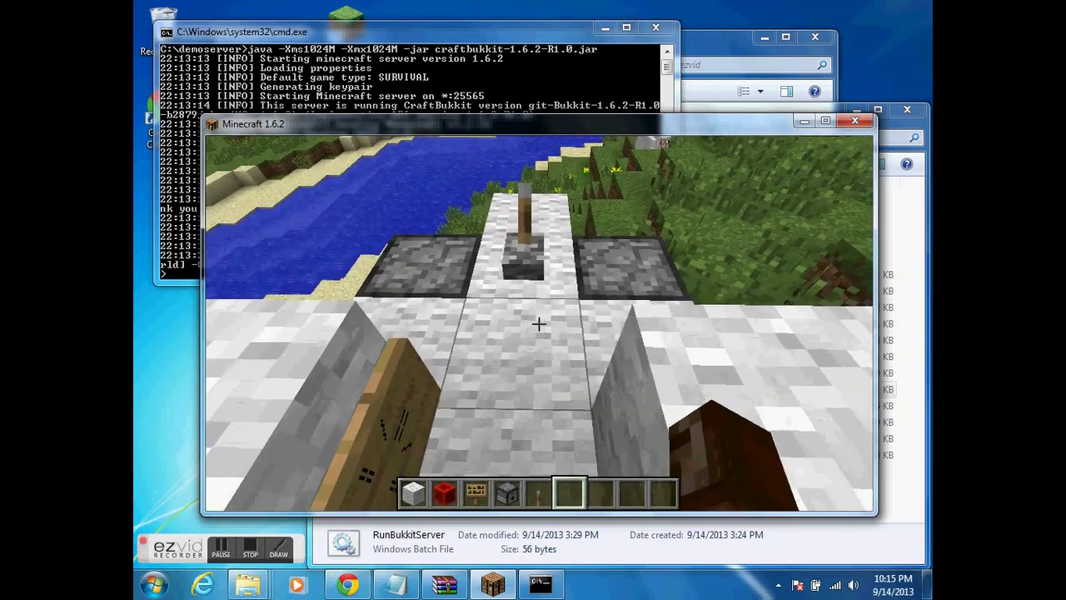
scroll(540, 324, "up", 2)
key("s")
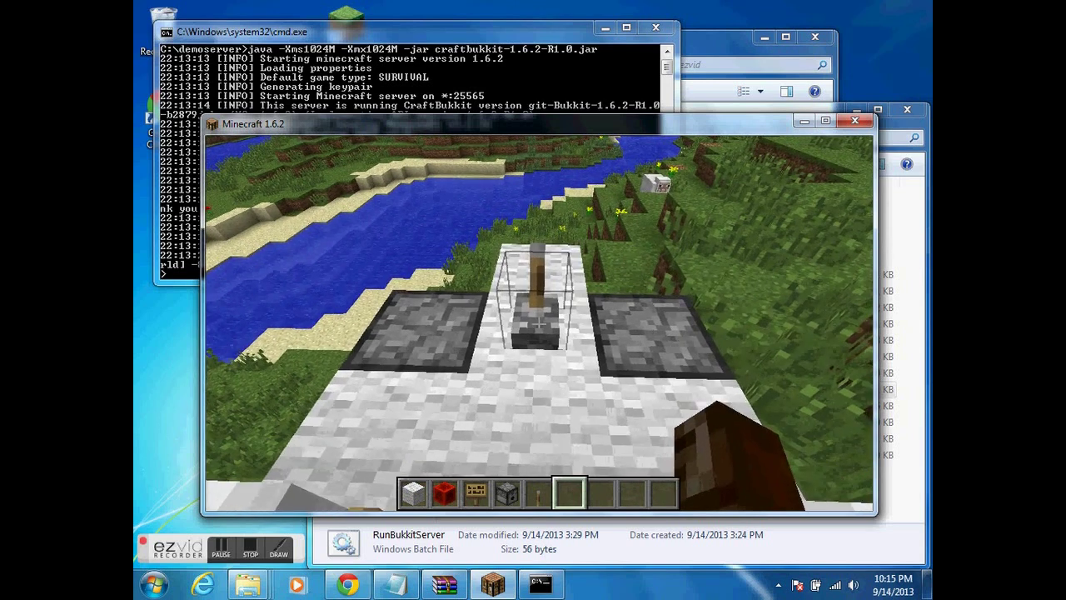
Search the creative inventory for a stick.
key("e")
left_click(667, 198)
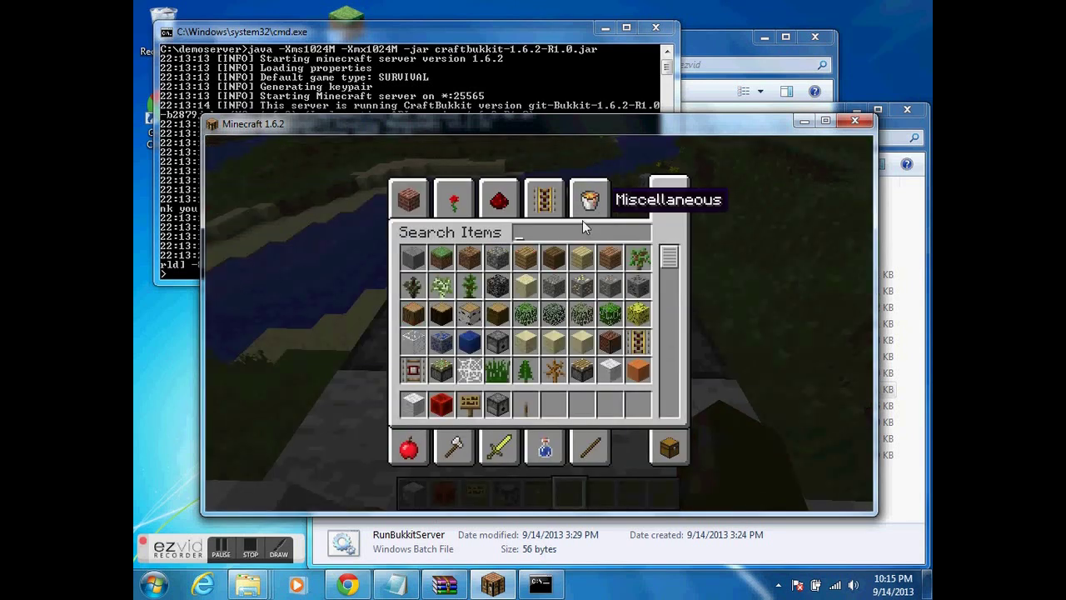
type("stick")
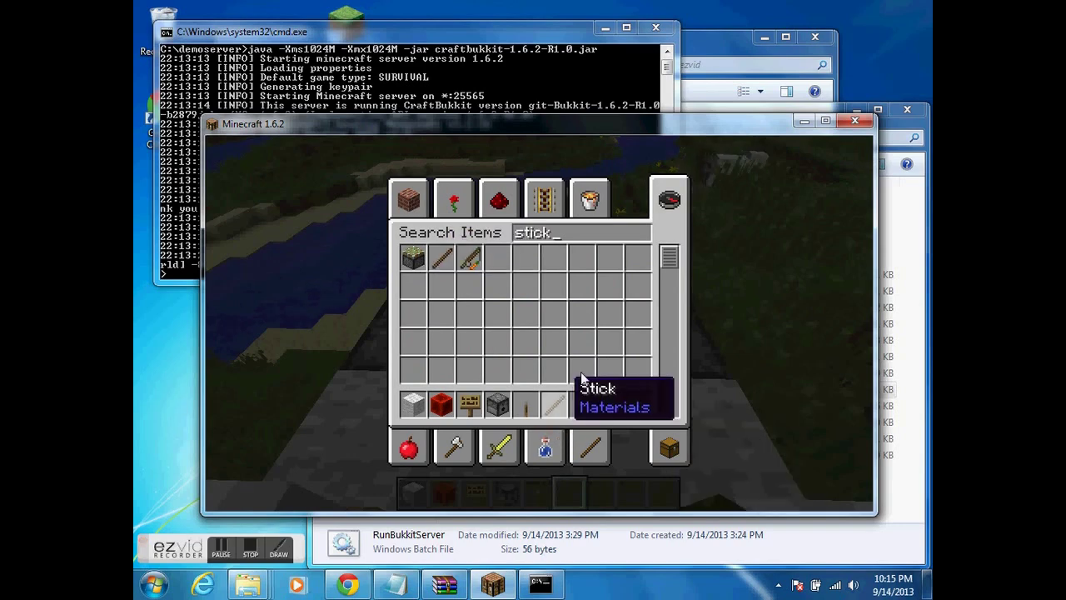
type("e")
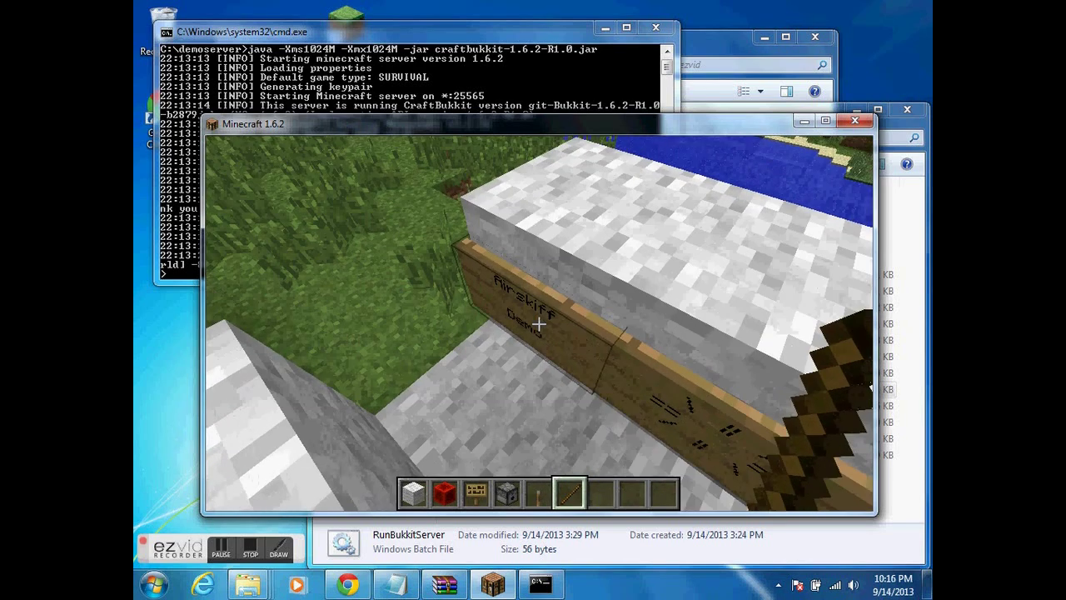
Pilot the Airskiff from the [helm] sign, then walk along its deck between the lever and signs.
right_click(539, 324)
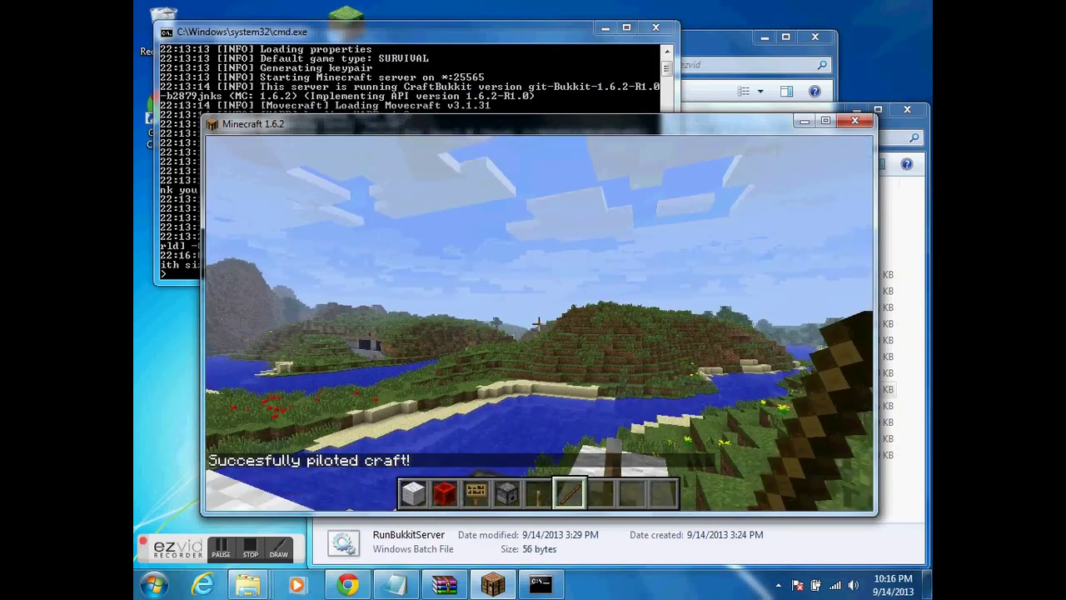
right_click(539, 324)
right_click(539, 324)
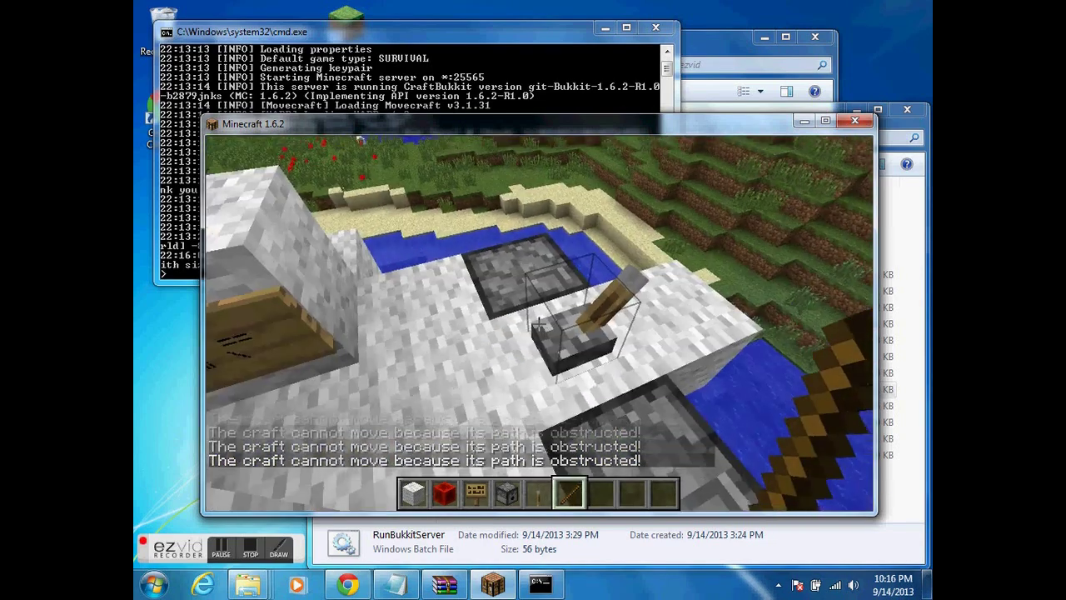
key("s")
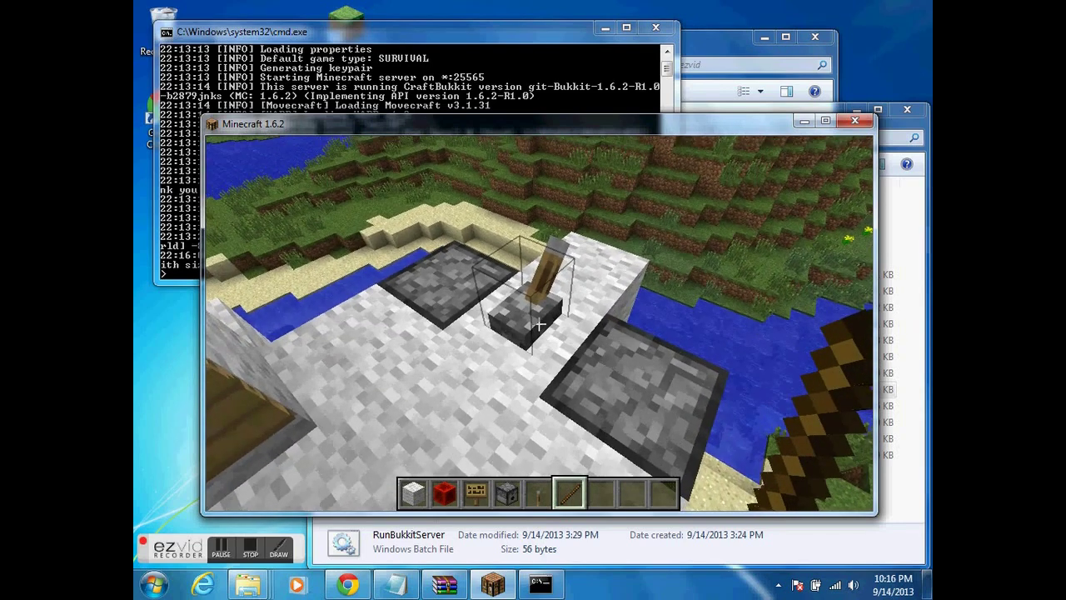
key("w")
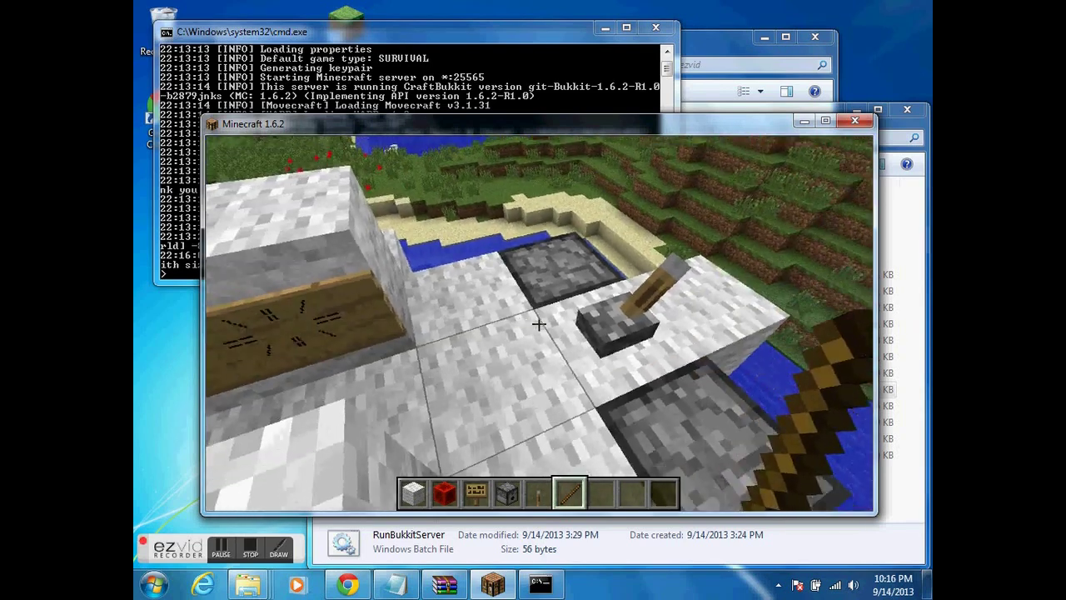
key("s")
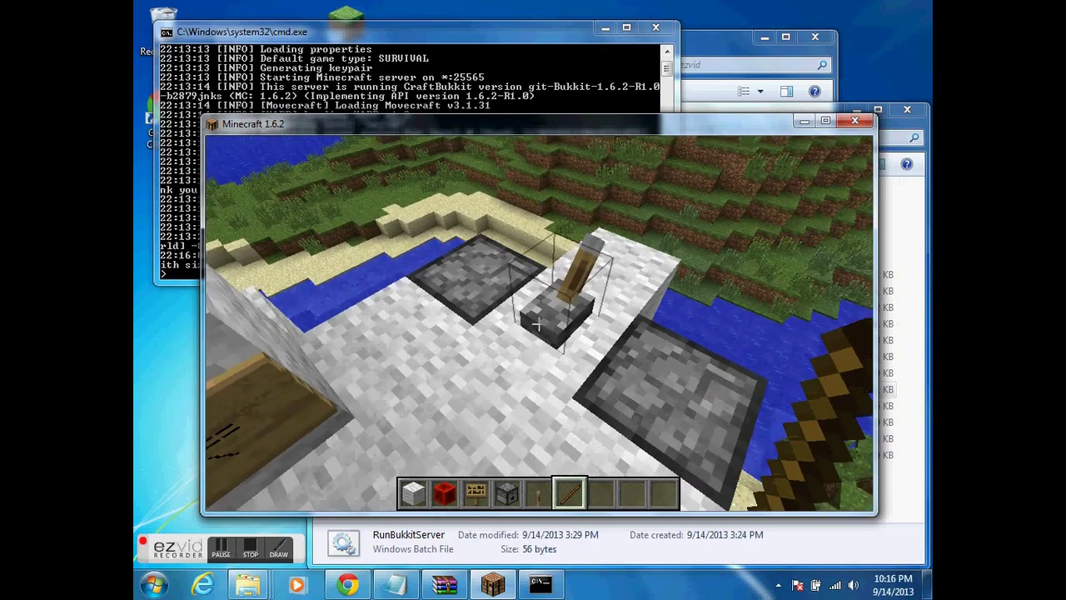
key("s")
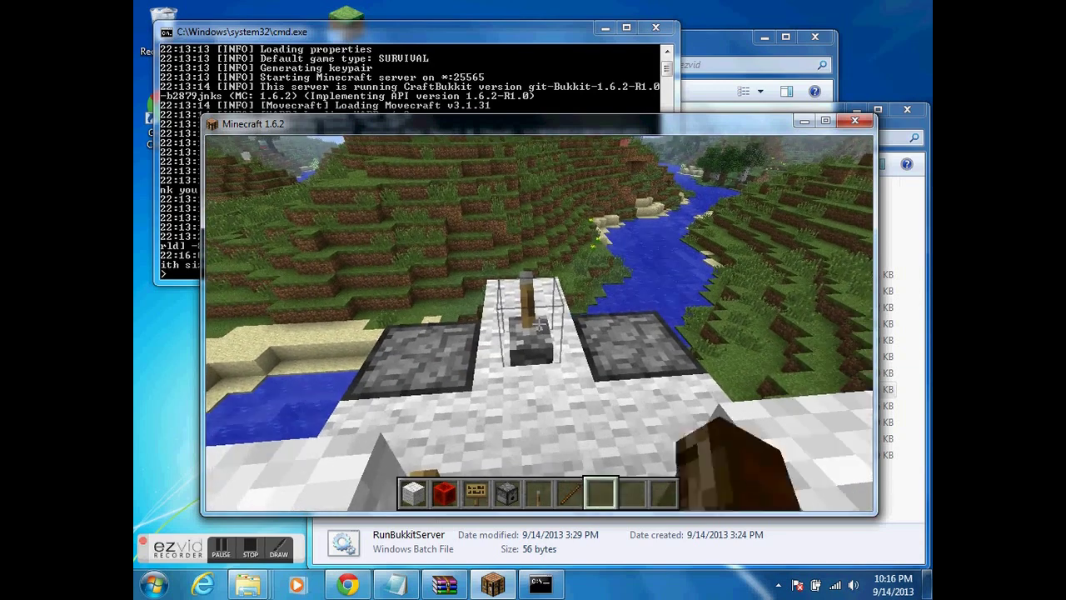
Search 'arrow' in the creative inventory and put two 64-arrow stacks in the hotbar.
right_click(539, 323)
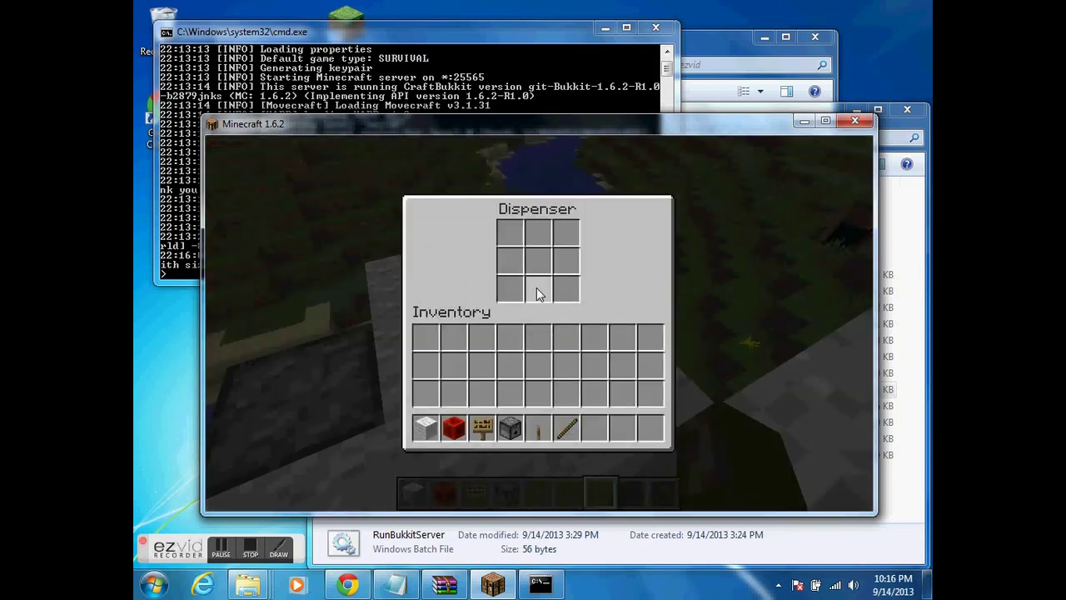
key("e")
key("e")
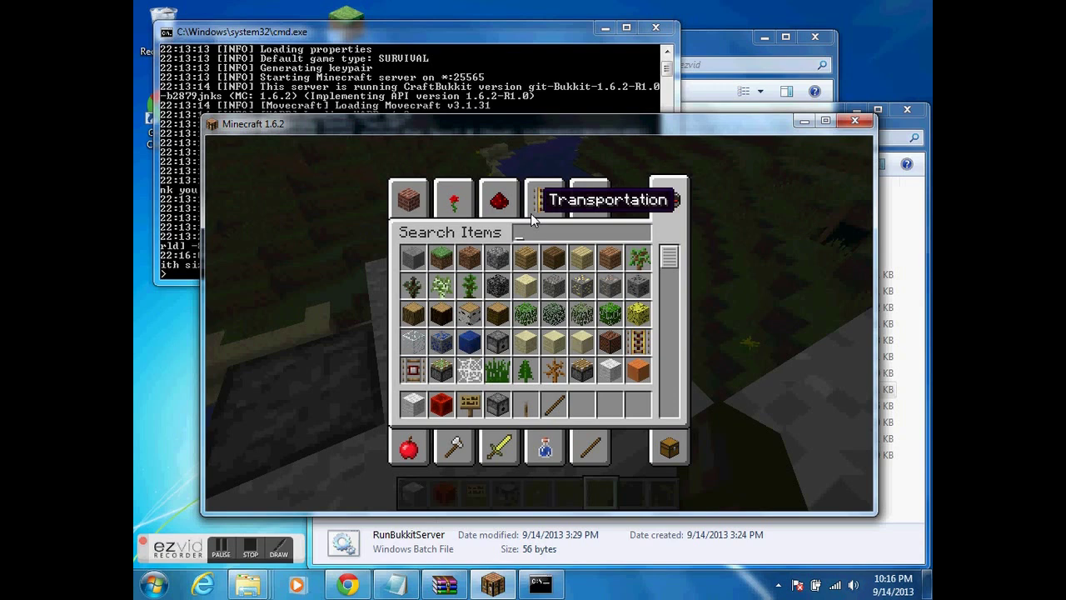
type("arrow")
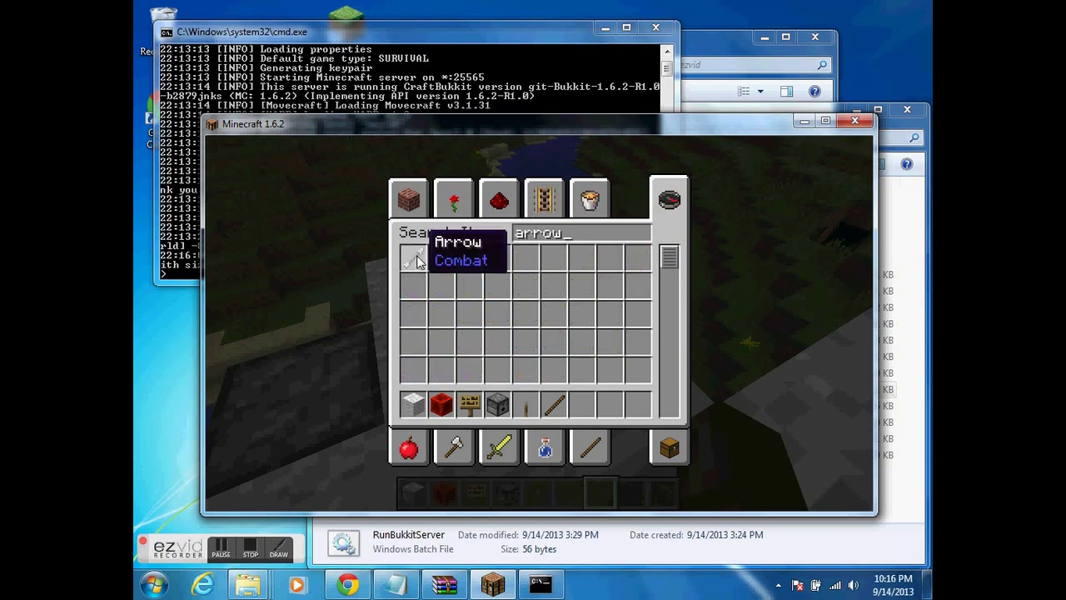
left_click(417, 261)
left_click(582, 405)
key("BackSpace")
key("BackSpace")
key("BackSpace")
key("BackSpace")
key("BackSpace")
left_click(417, 261)
left_click(610, 404)
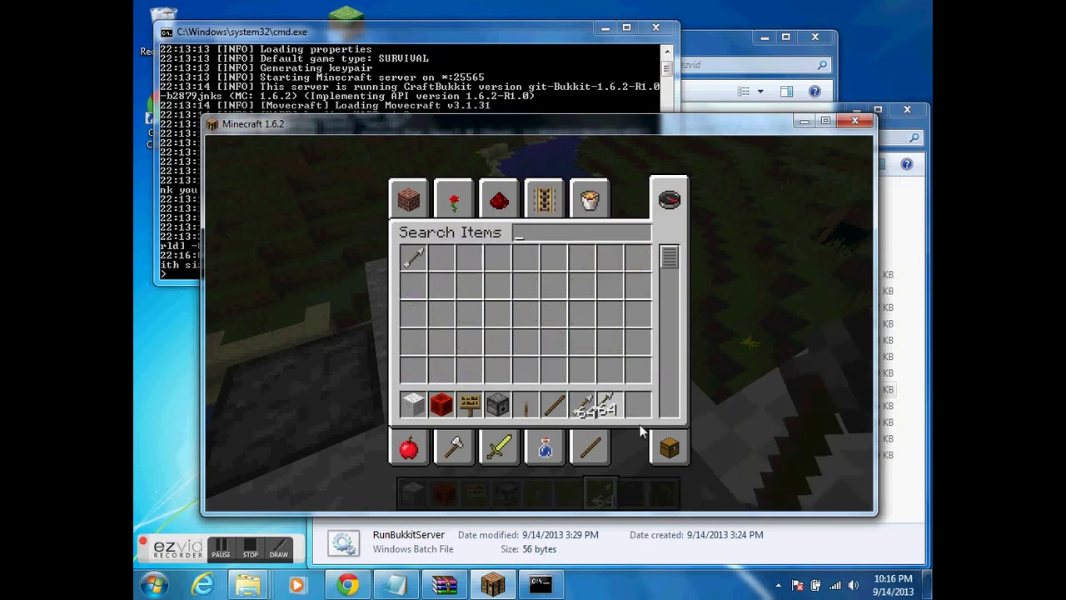
key("e")
Load the two arrow stacks into the airskiff's two dispensers.
right_click(592, 404)
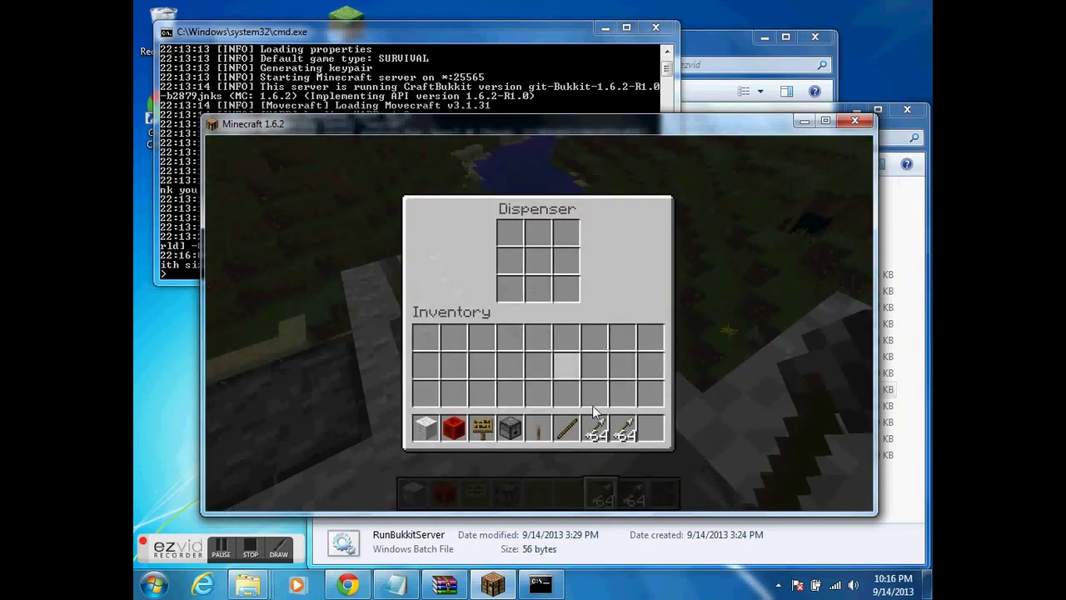
key("e")
right_click(650, 405)
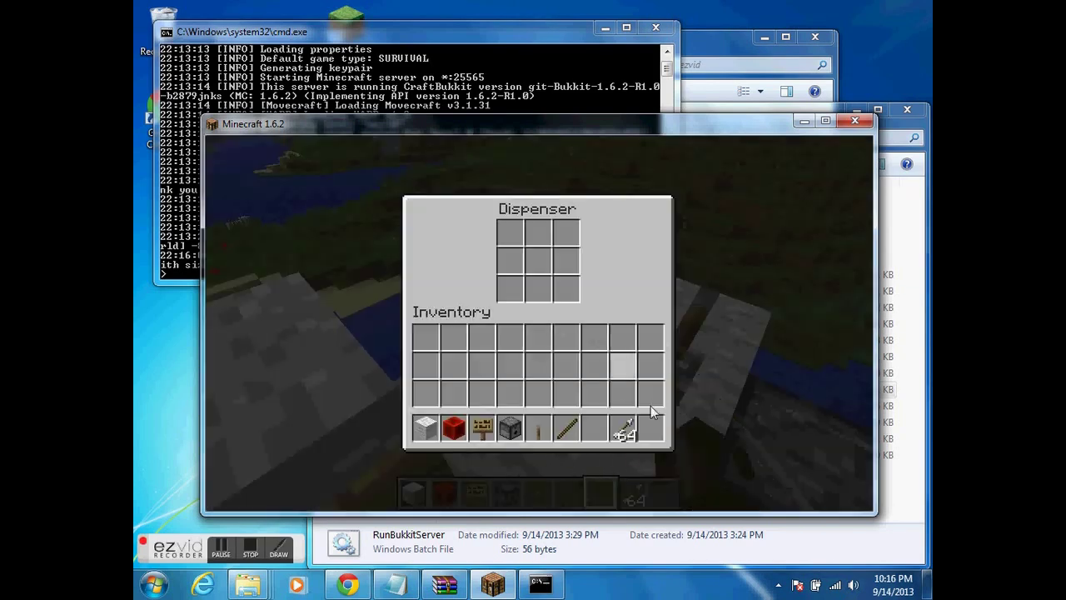
key("e")
scroll(539, 324, "up", 1)
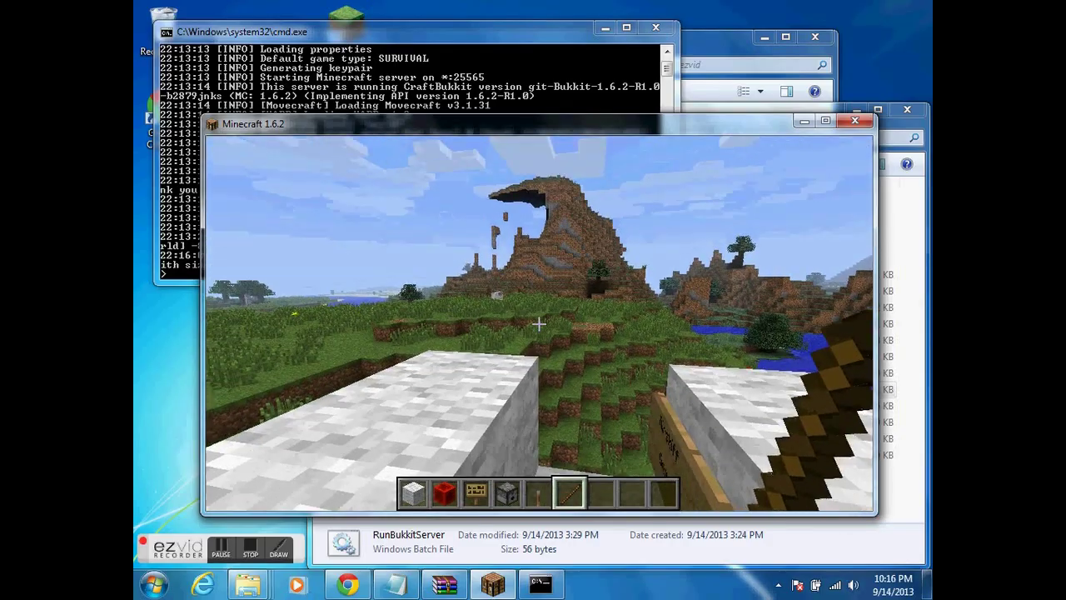
scroll(539, 324, "down", 1)
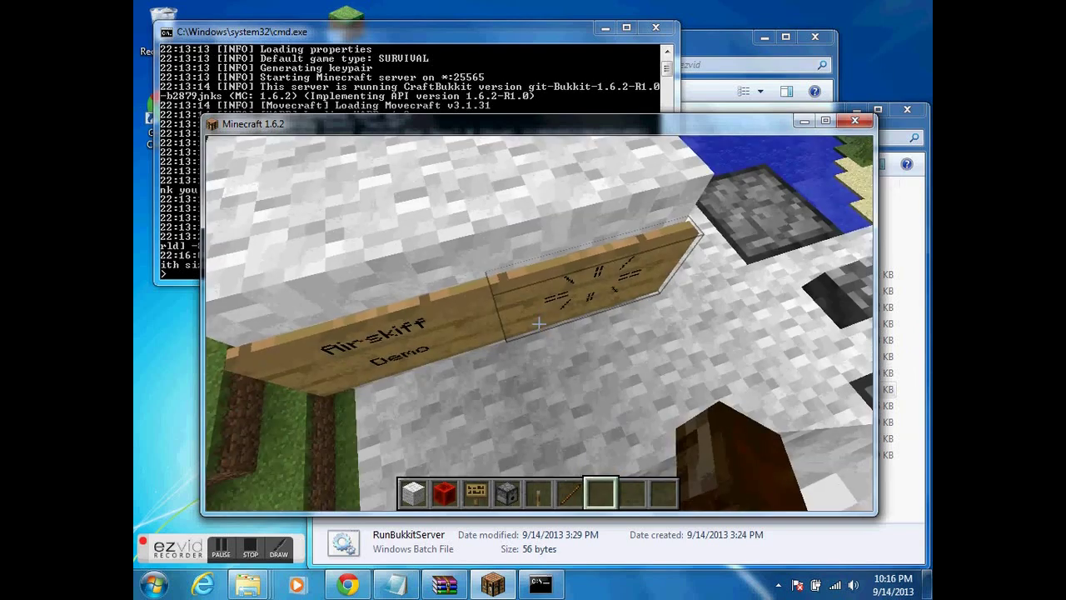
Switch to survival with /gamemode 0 and flip the deck lever to fire arrows.
type("/ga")
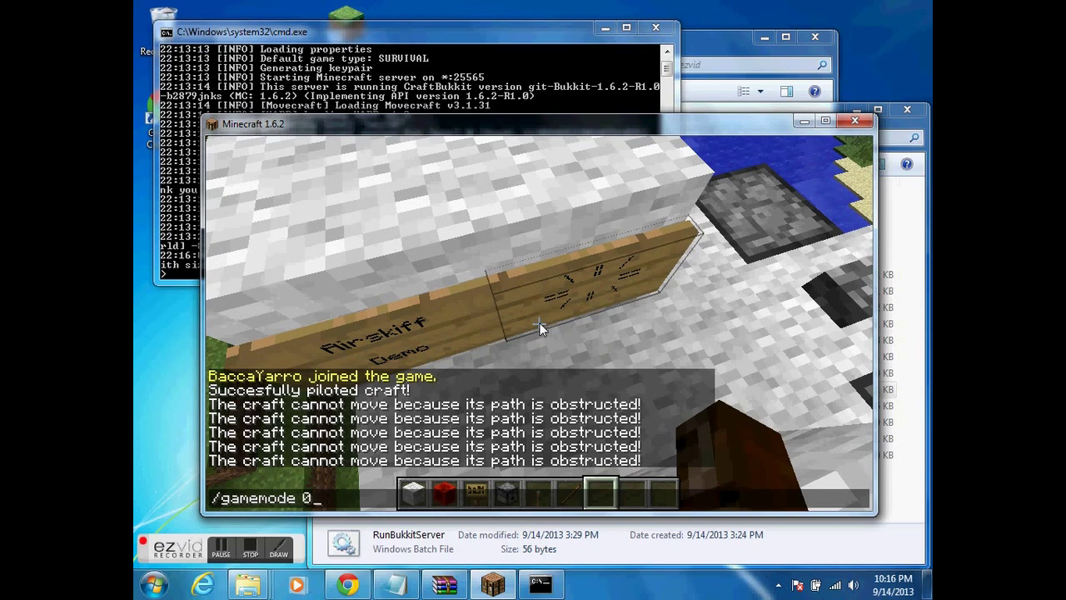
type("memode 0")
key("Return")
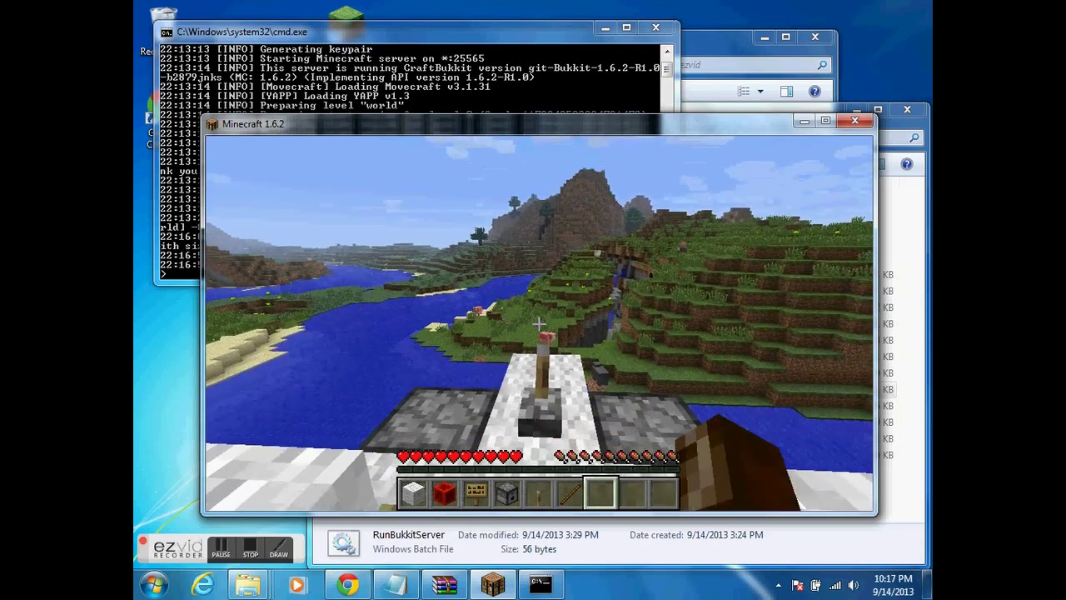
scroll(539, 323, "down", 1)
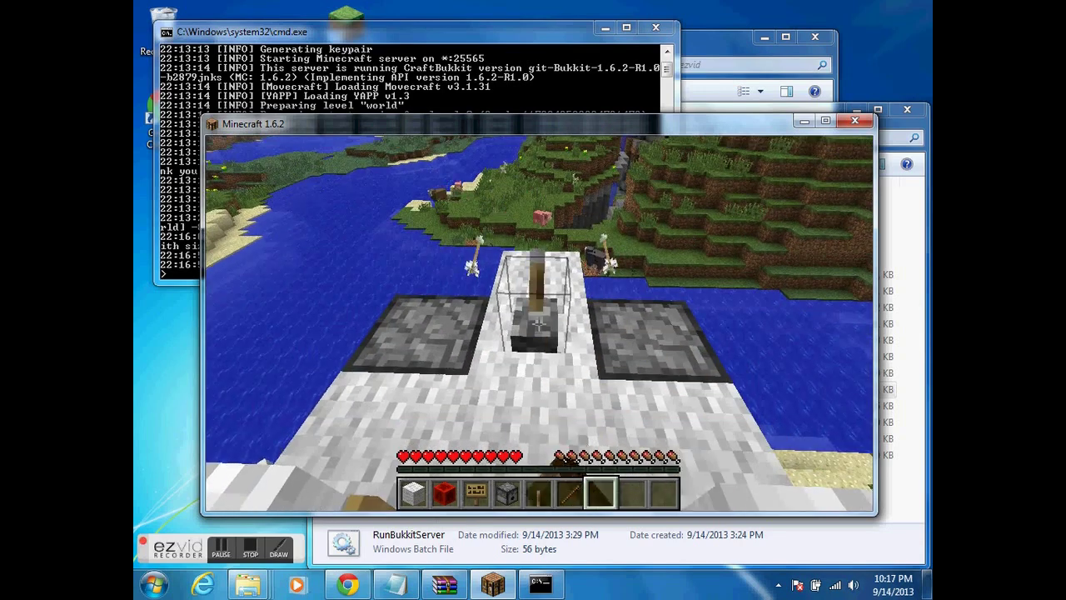
left_click(539, 323)
right_click(539, 323)
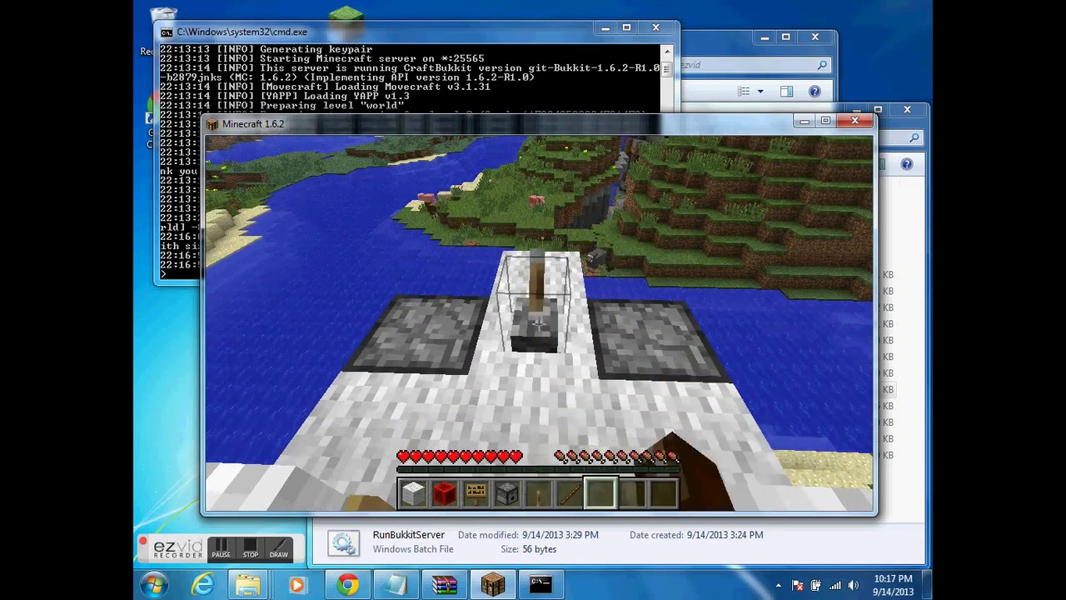
scroll(539, 323, "up", 1)
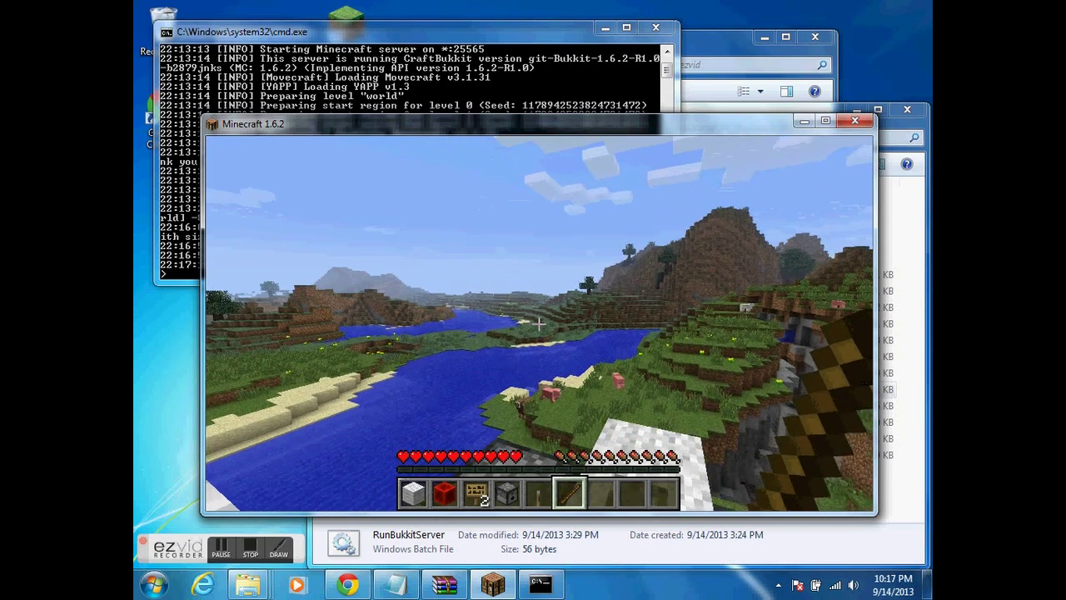
scroll(539, 323, "down", 1)
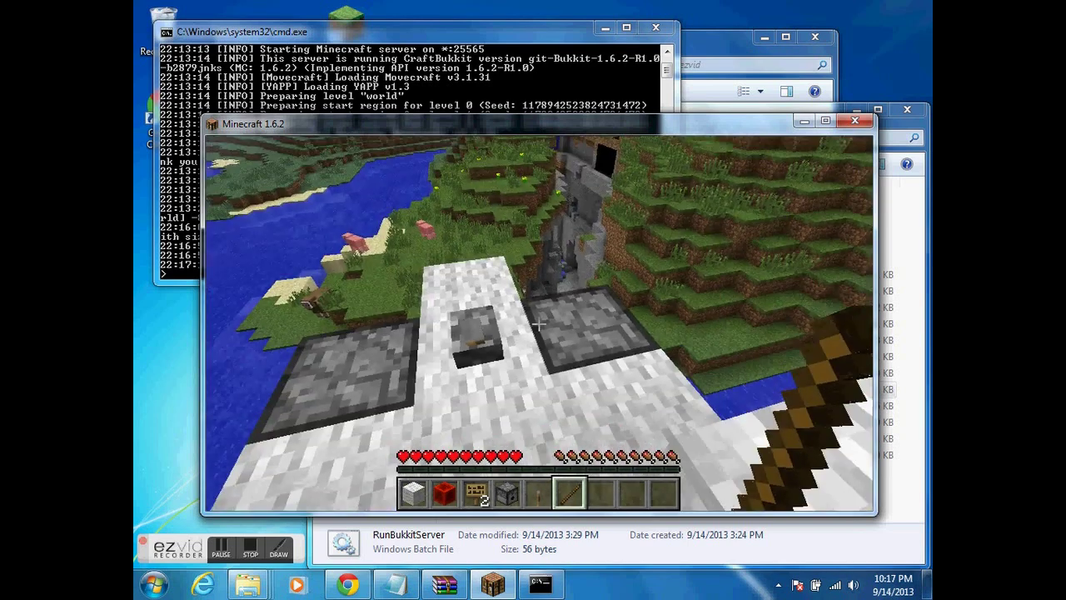
Empty the leftover arrows from a dispenser into the hotbar.
right_click(539, 323)
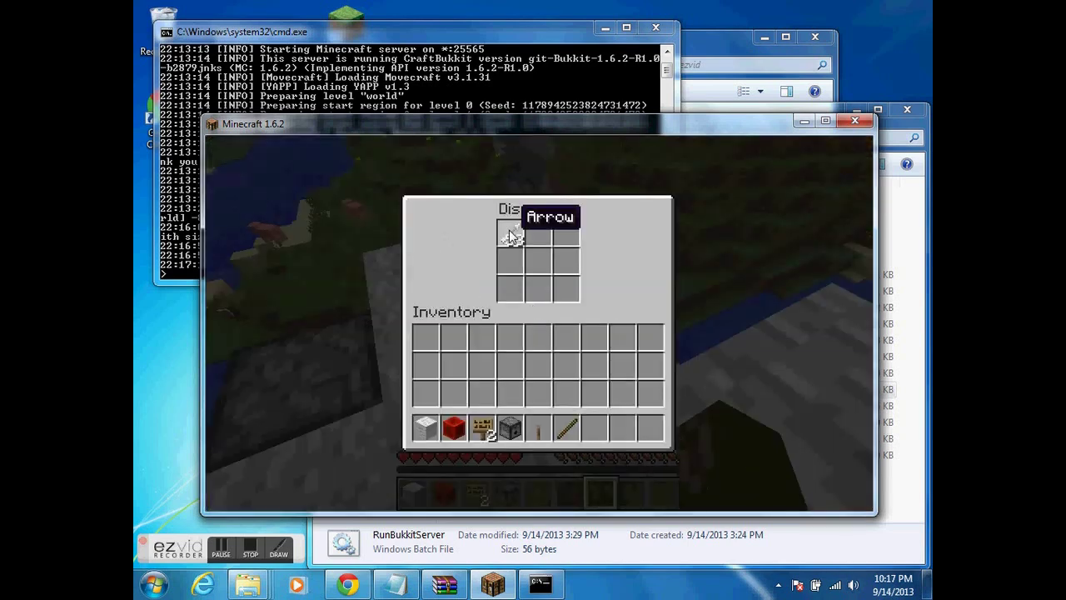
left_click(508, 230, "shift")
key("e")
right_click(539, 322)
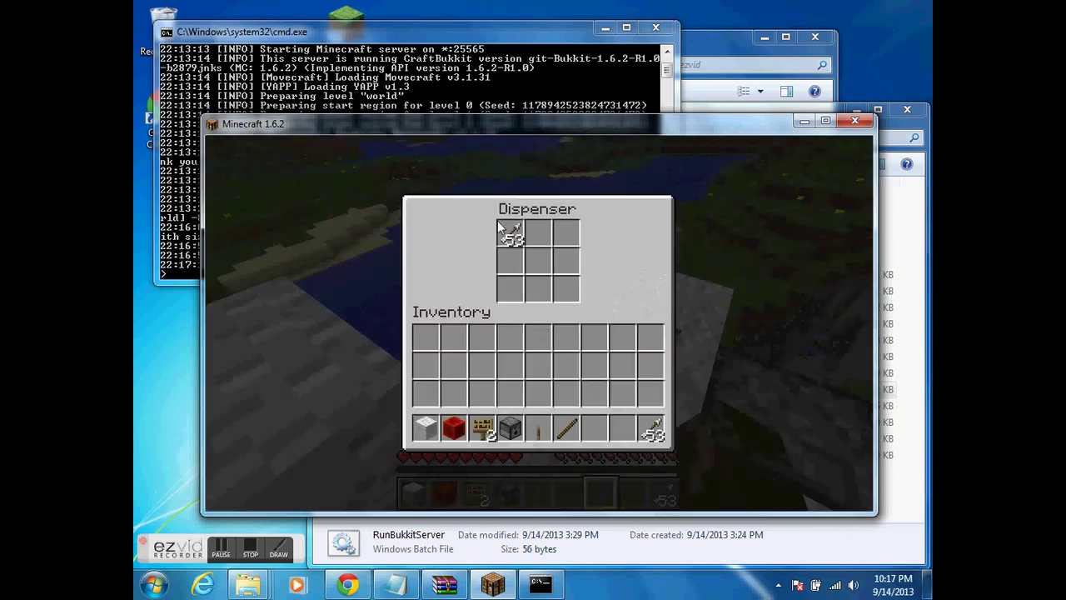
key("e")
key("e")
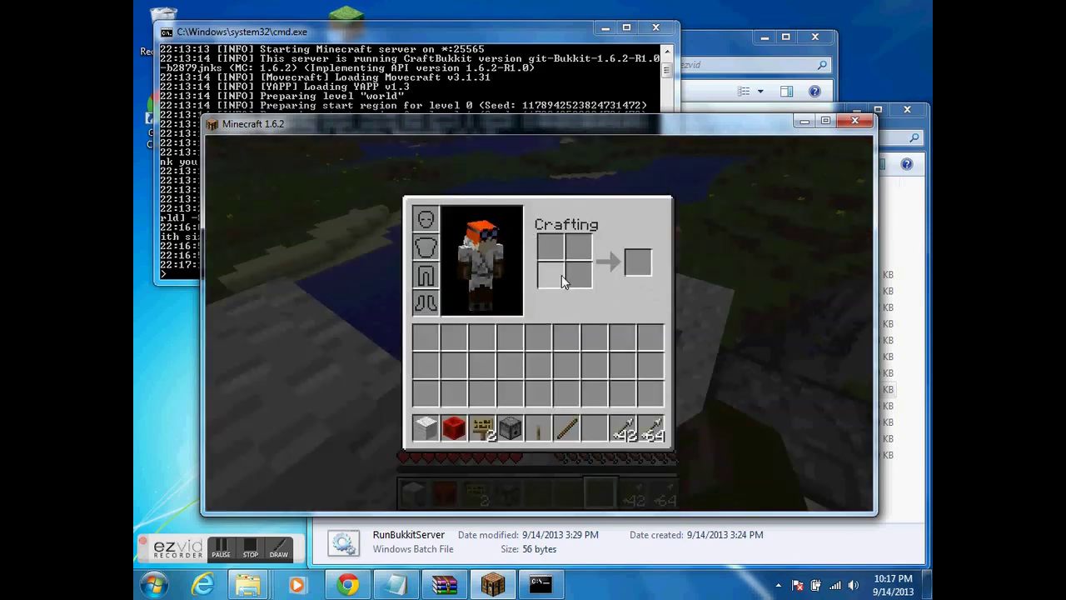
key("e")
mouse_move(539, 322)
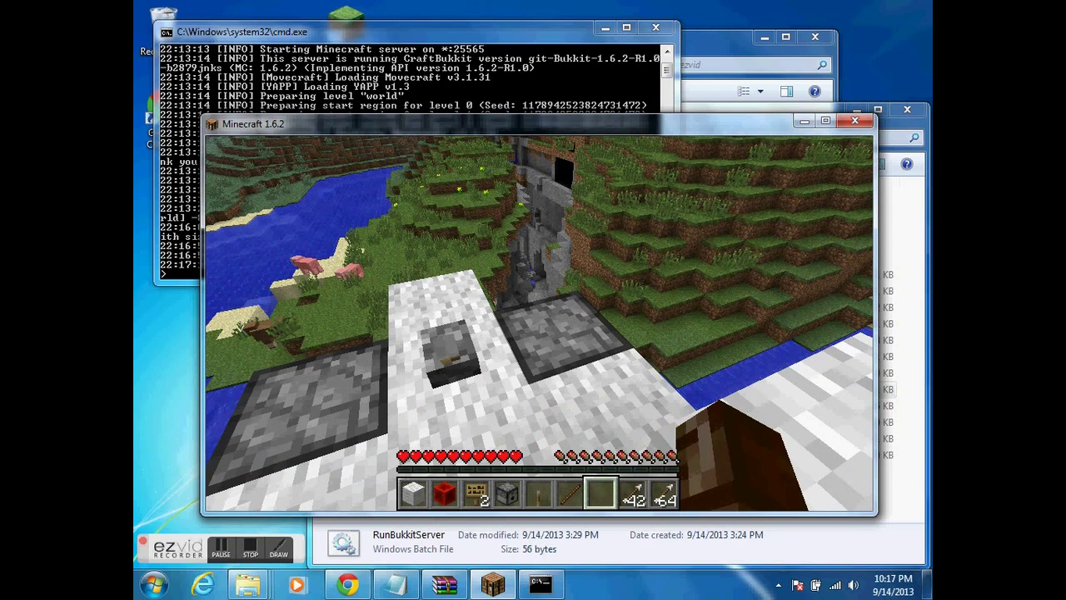
key("e")
Switch to creative with /gamemode 1 and put two fire charge stacks in the hotbar.
type("e")
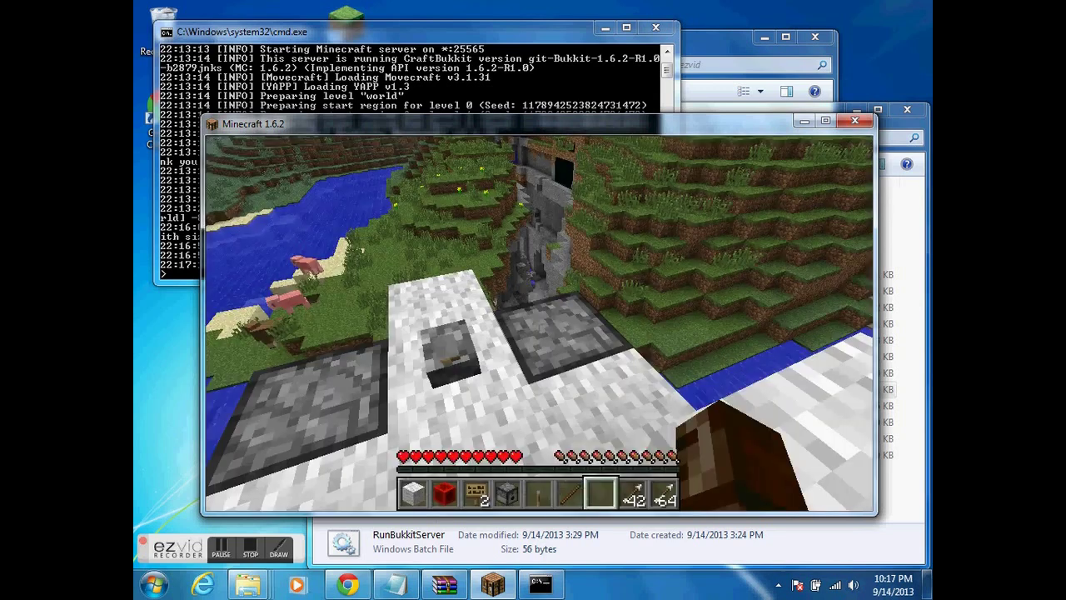
type("/gamem")
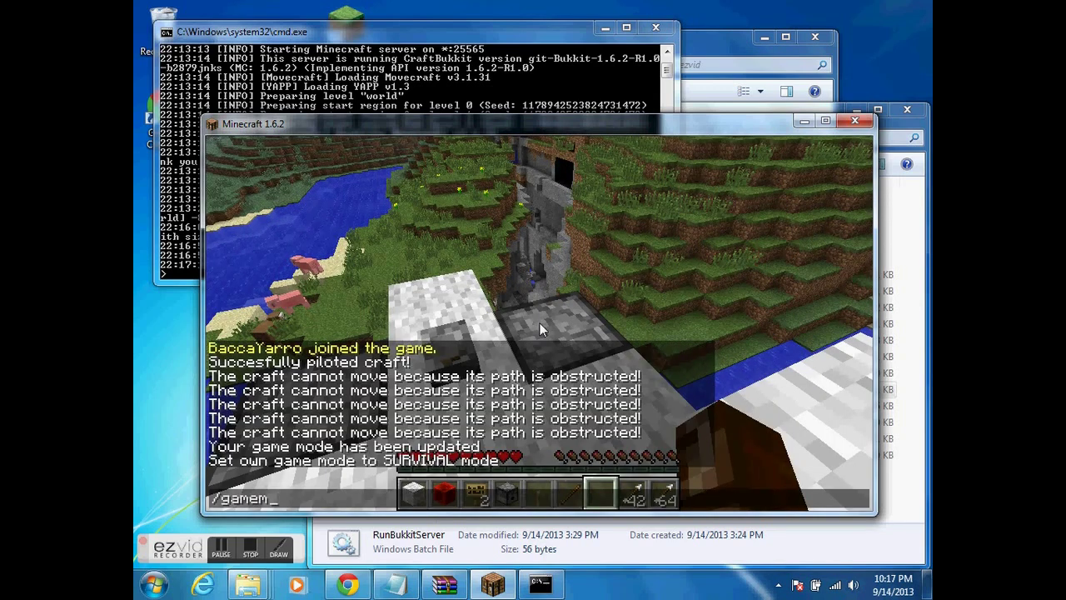
type("ode 1")
key("Return")
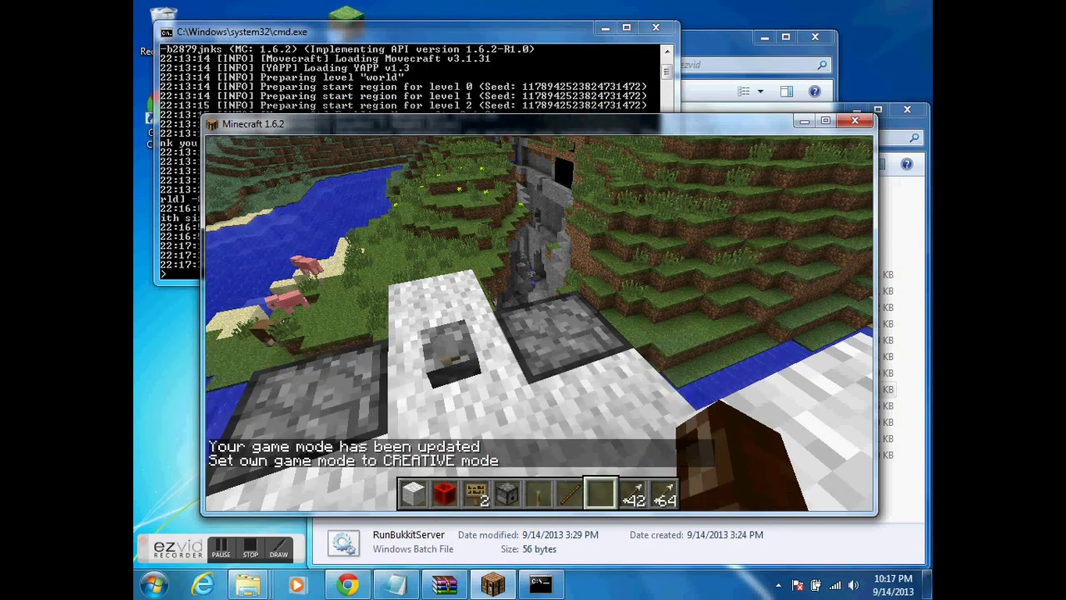
type("e")
type("flo")
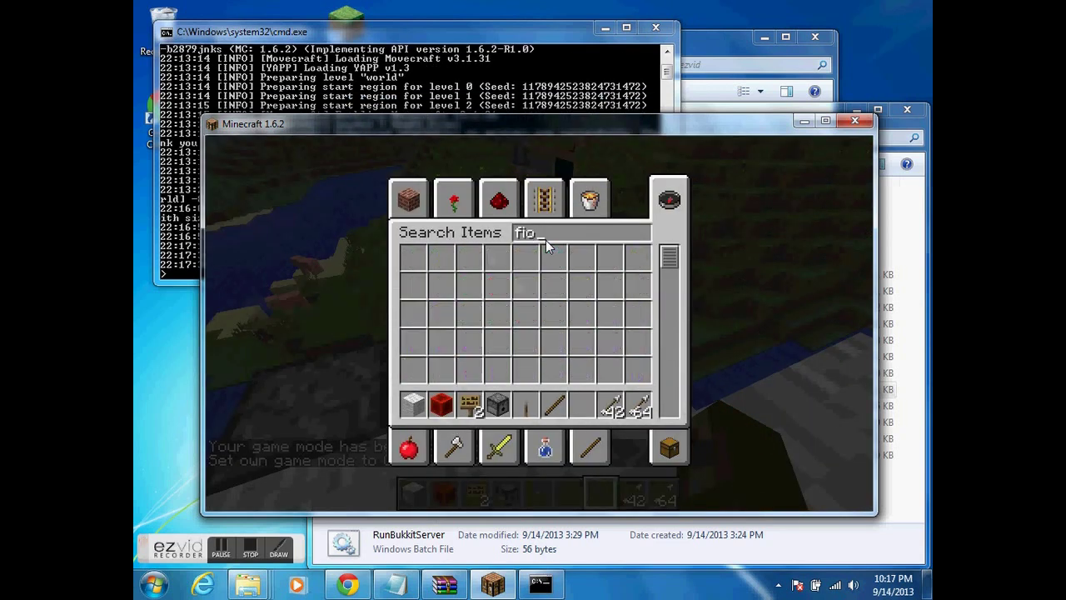
key("BackSpace")
key("BackSpace")
type("ire")
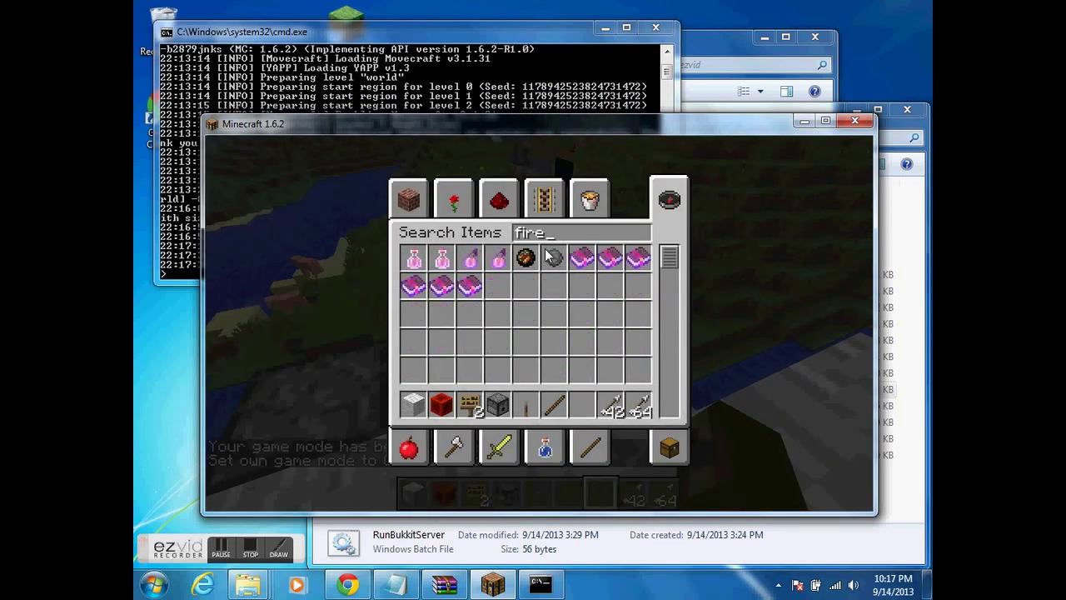
left_click(525, 257)
left_click(581, 408)
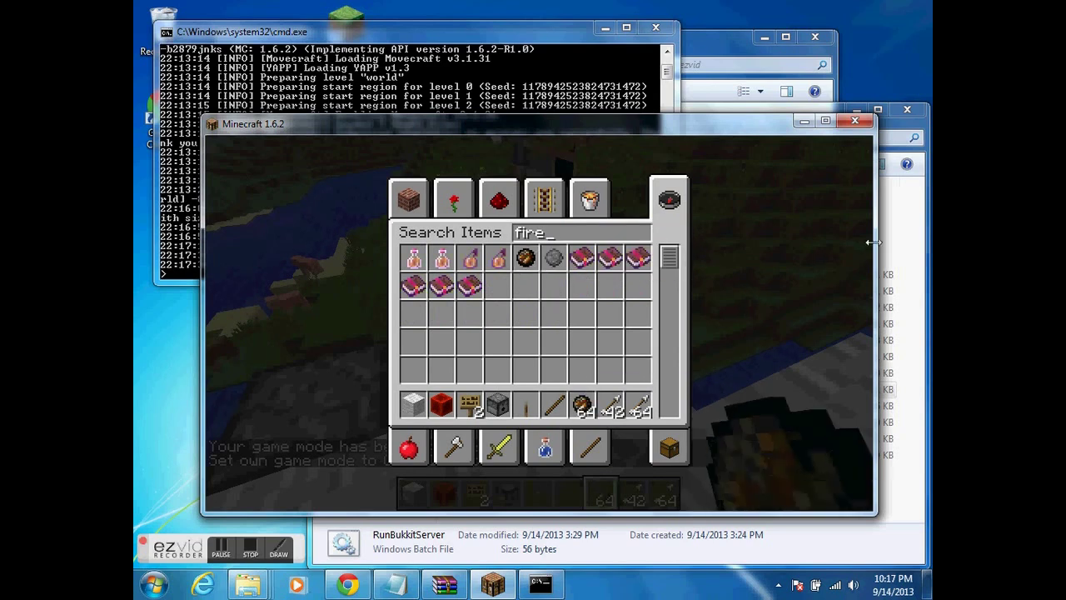
left_click(526, 257)
left_click(617, 405)
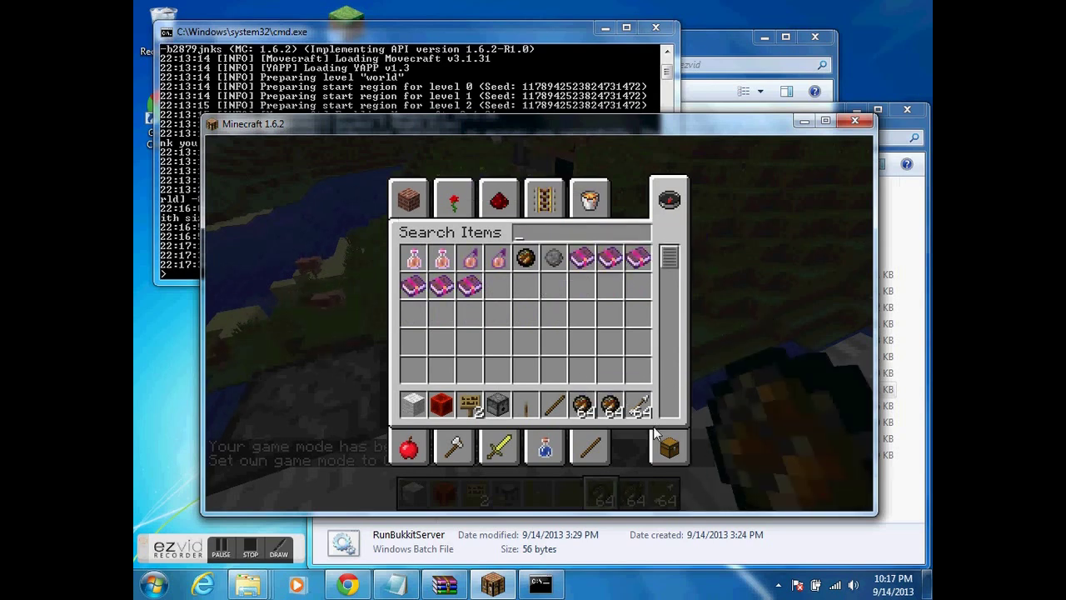
key("e")
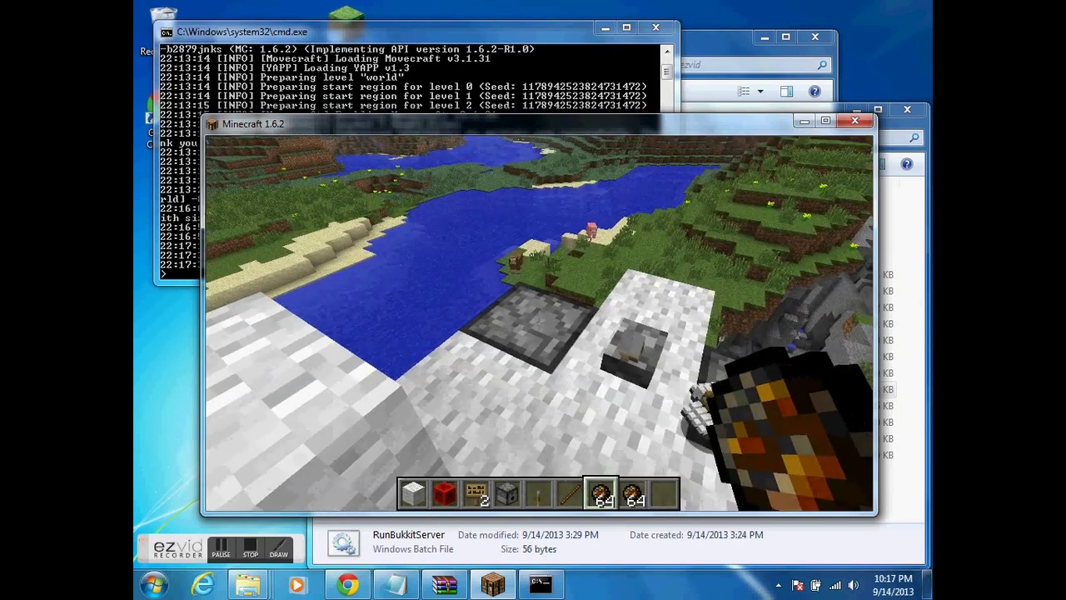
Load one 64-stack of fire charges into each of the two dispensers.
right_click(538, 323)
left_click(624, 427, "shift")
key("e")
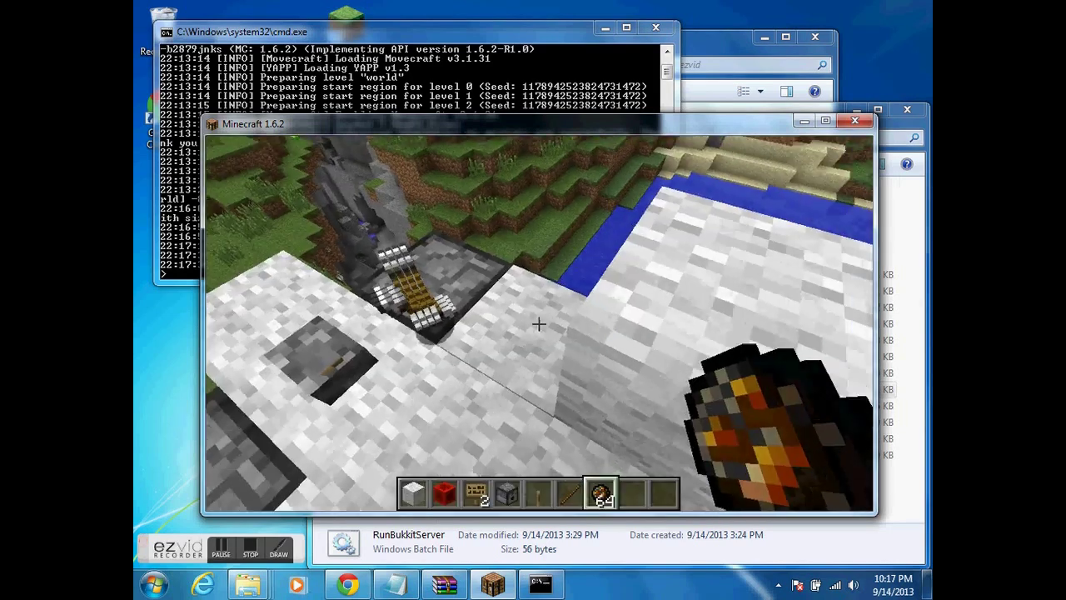
right_click(538, 322)
left_click(595, 428, "shift")
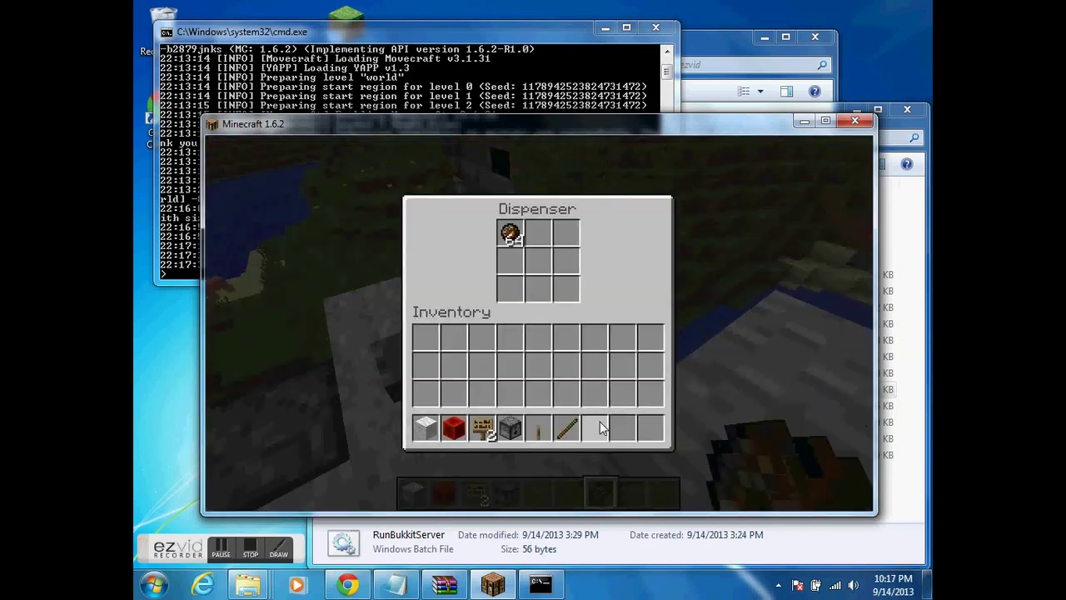
Fire the loaded fire charges from the airskiff's dispensers, setting small fires on the terrain below.
key("e")
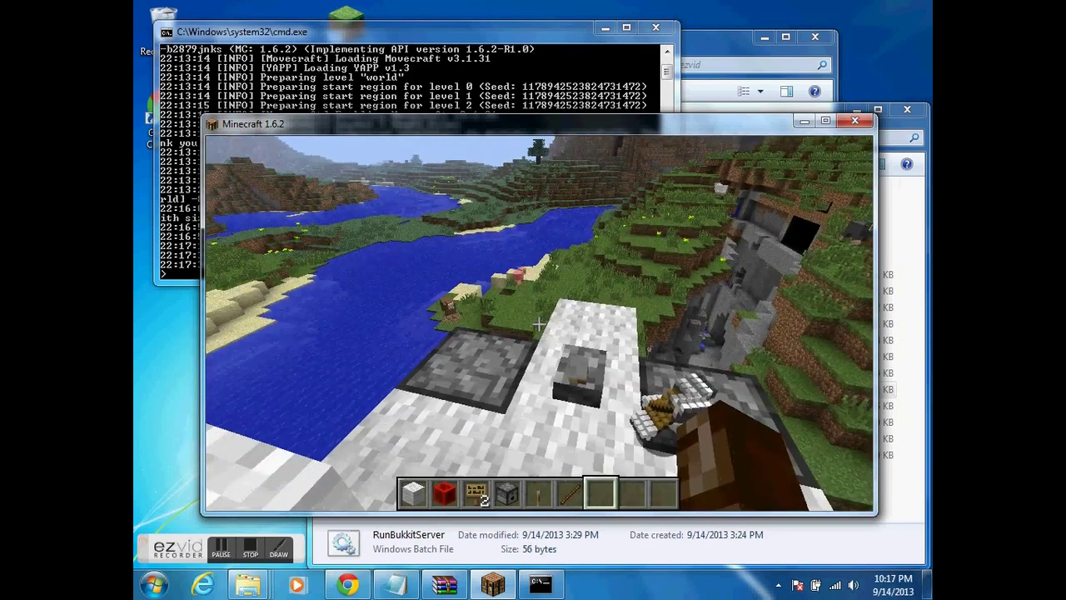
scroll(538, 323, "up", 1)
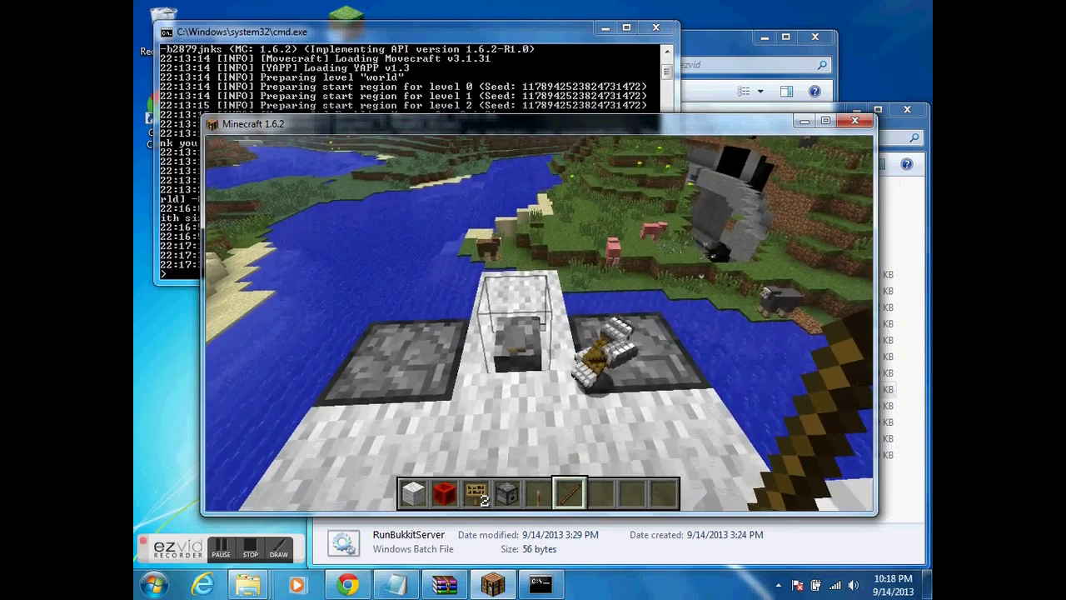
scroll(538, 322, "down", 1)
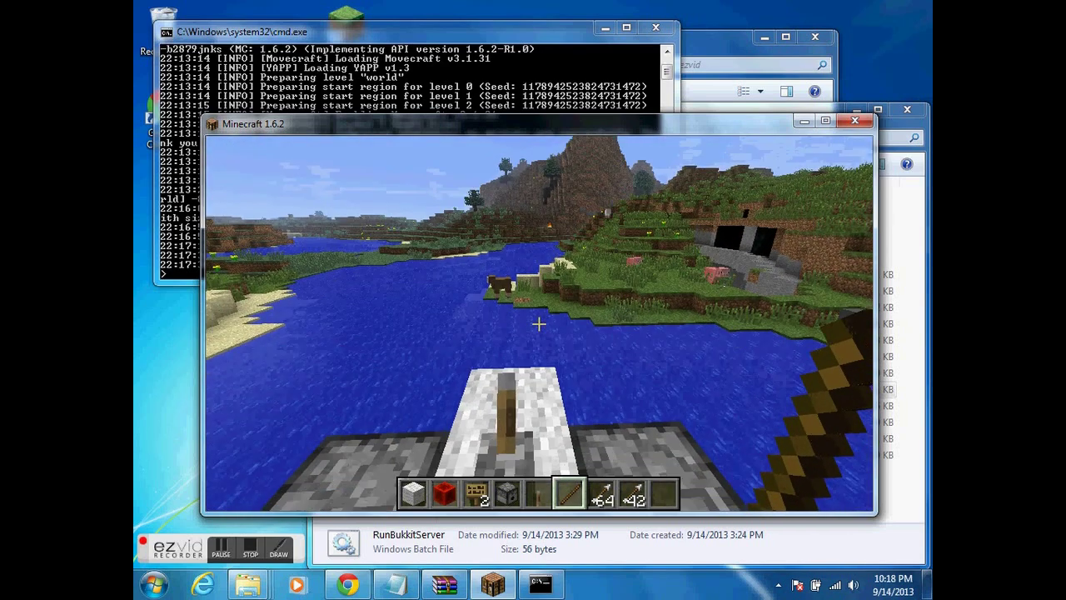
scroll(539, 324, "up", 1)
scroll(539, 324, "down", 1)
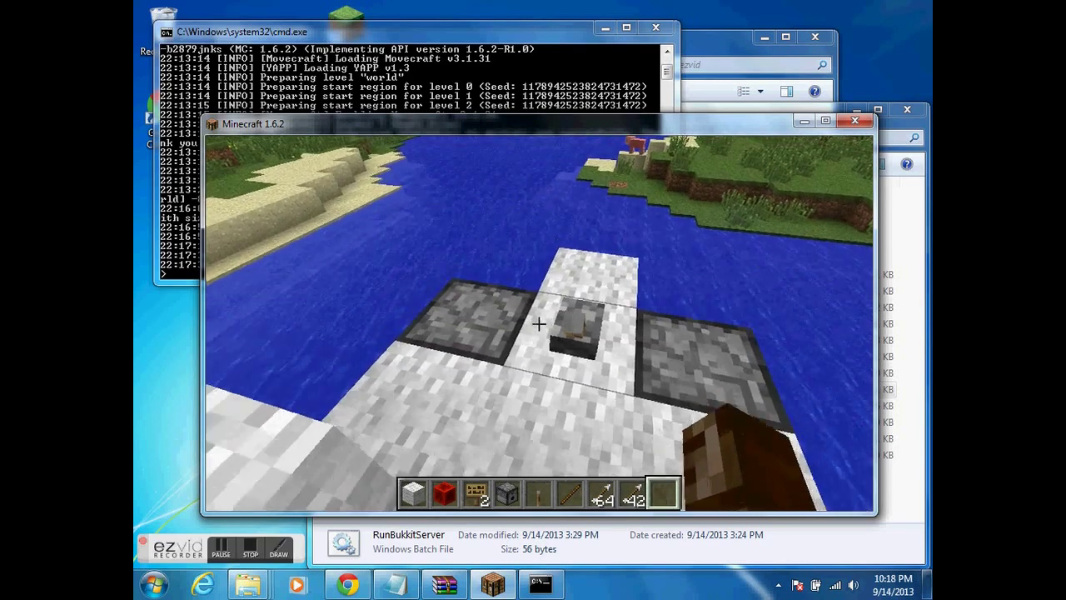
scroll(539, 324, "up", 3)
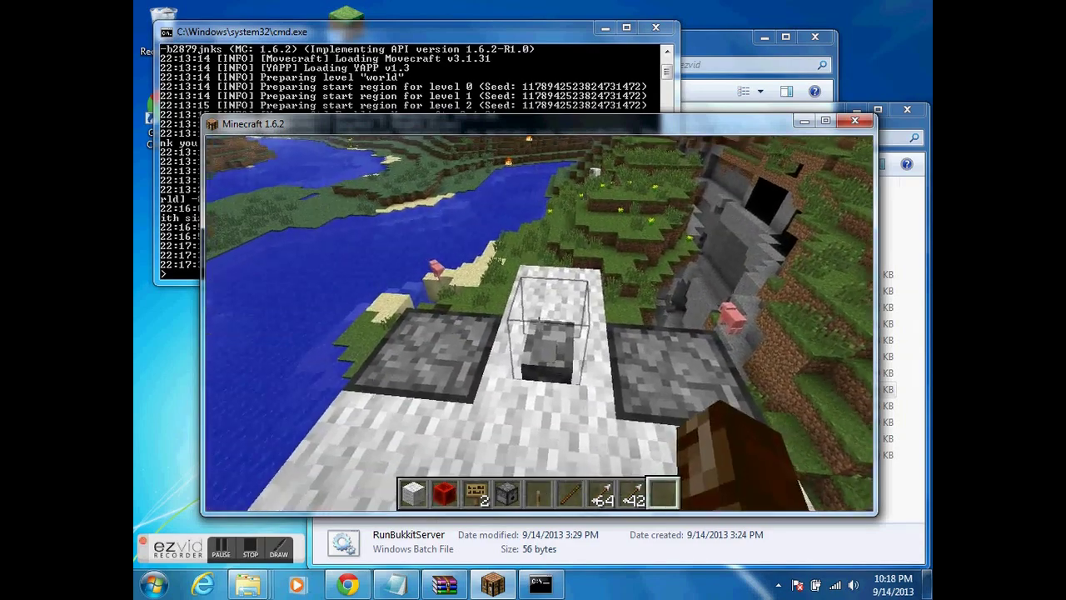
scroll(539, 323, "up", 1)
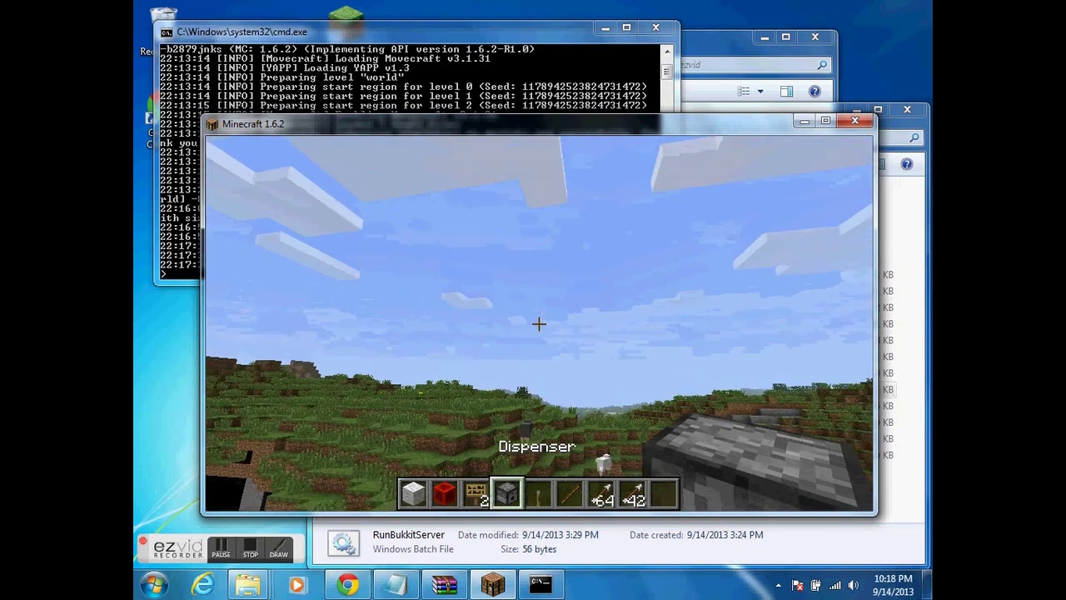
scroll(539, 323, "down", 2)
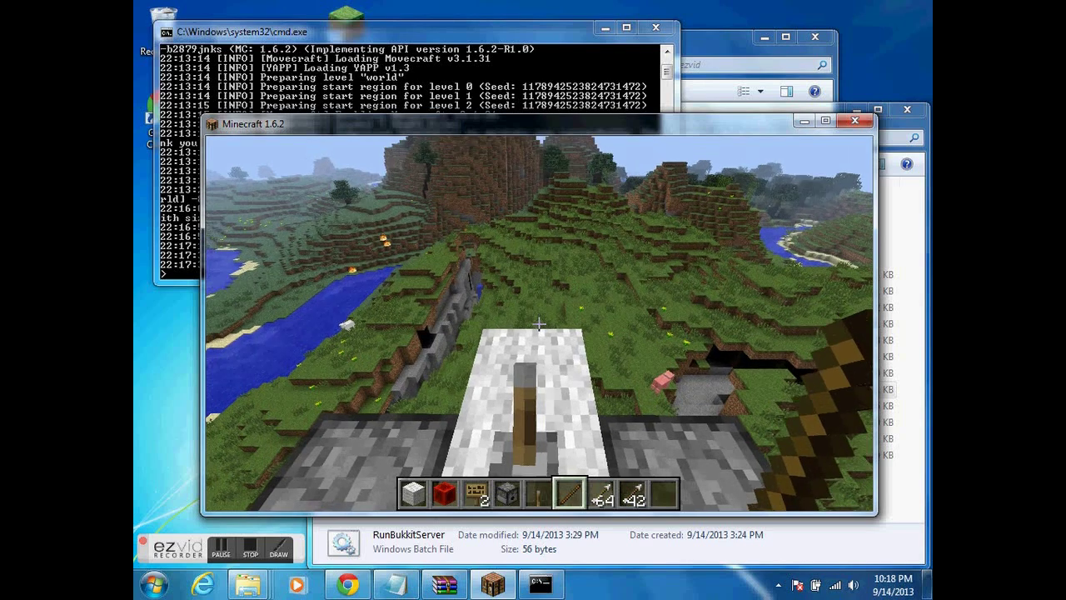
Empty the fire charges from both dispensers into the inventory using the empty hotbar slot.
key("9")
right_click(539, 323)
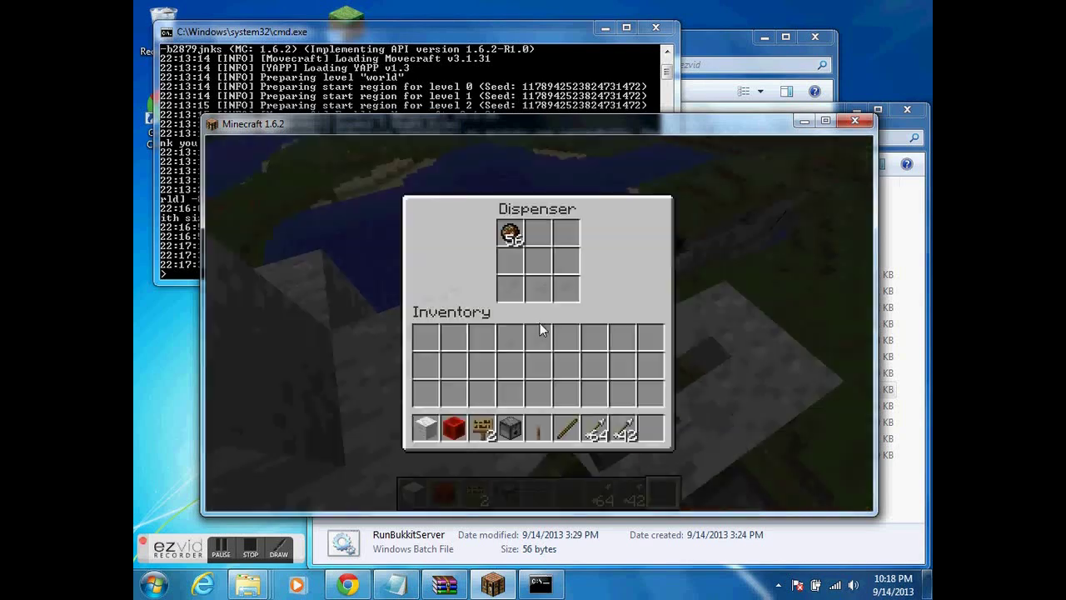
left_click(510, 234, "shift")
key("Escape")
right_click(539, 324)
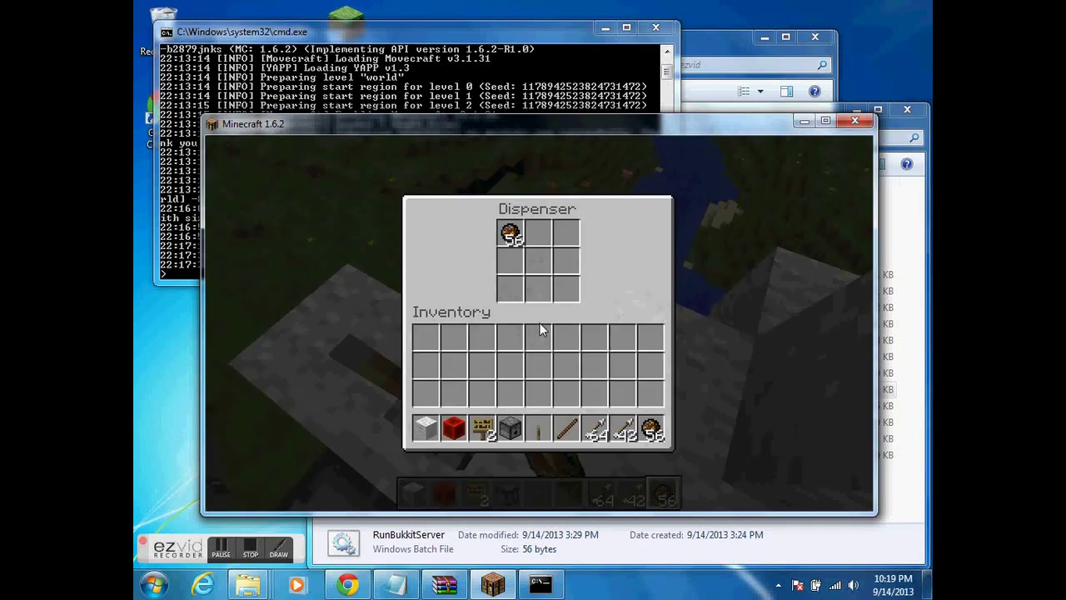
left_click(510, 233, "shift")
key("Escape")
Put two 64-stacks of TNT from the Redstone tab in the hotbar and load one into a dispenser.
key("e")
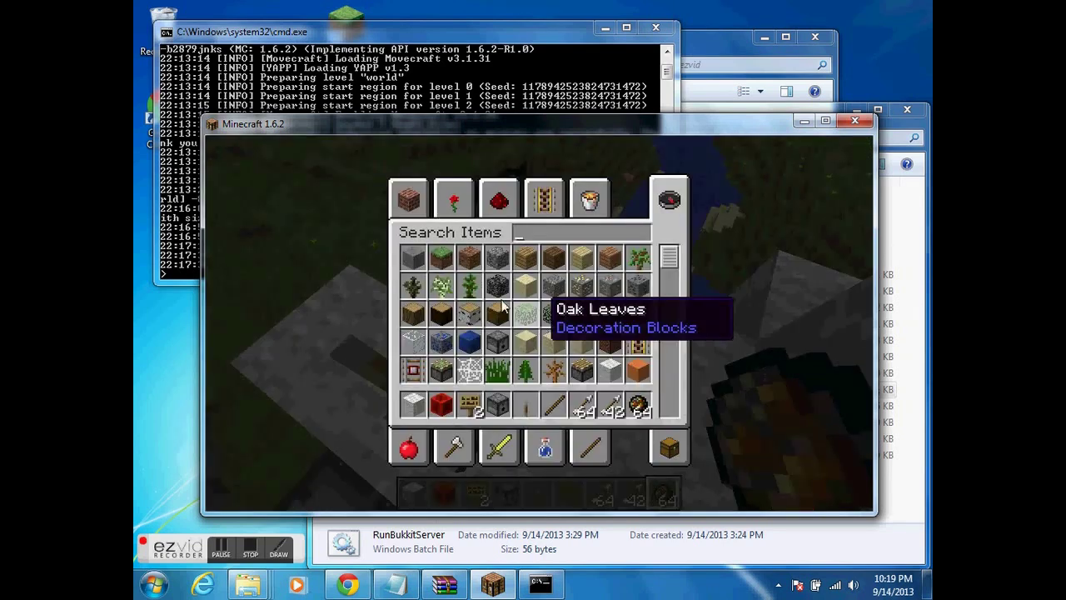
left_click(504, 198)
left_click(525, 260, "shift")
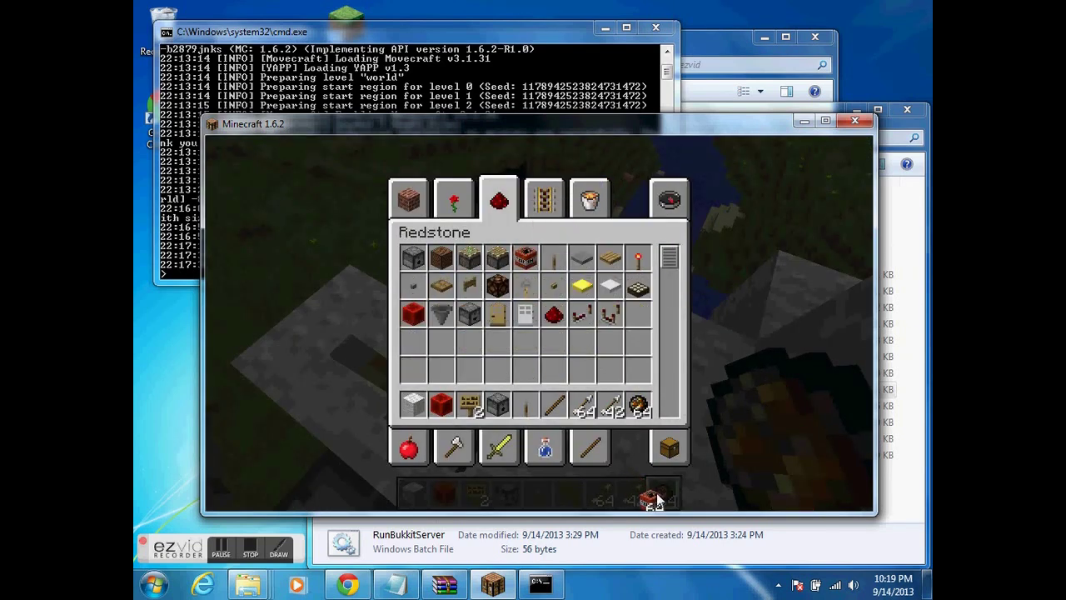
left_click(638, 405)
left_click(341, 187)
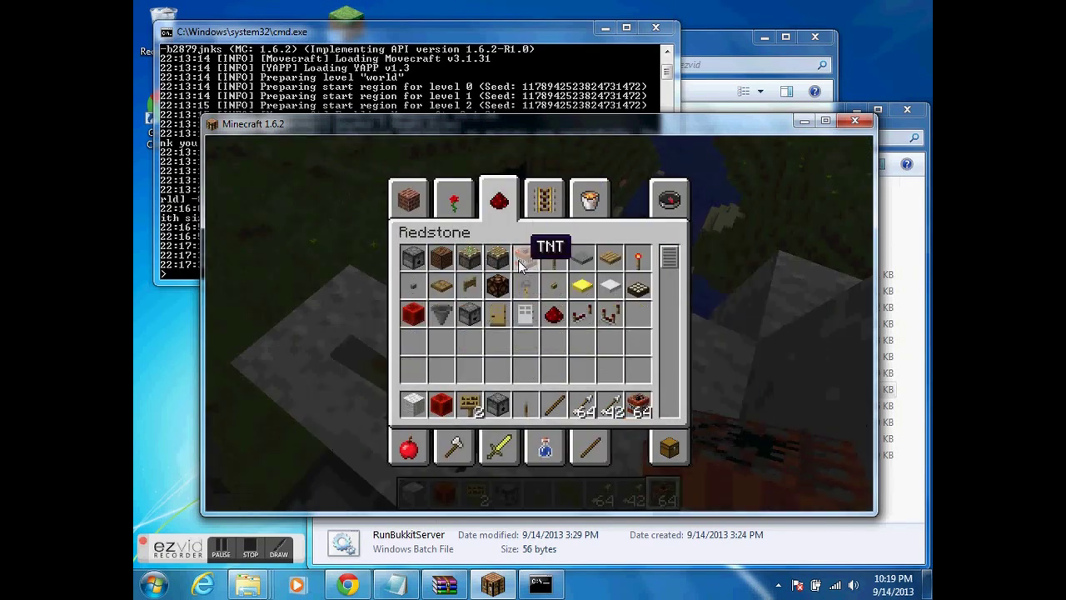
left_click(525, 258, "shift")
left_click(610, 405)
key("e")
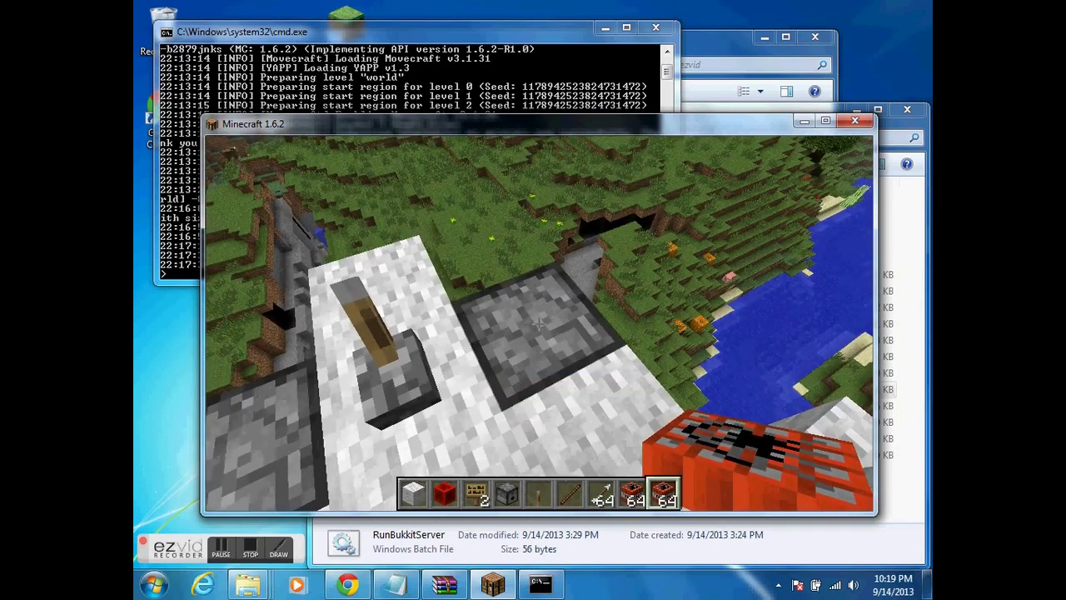
right_click(540, 324)
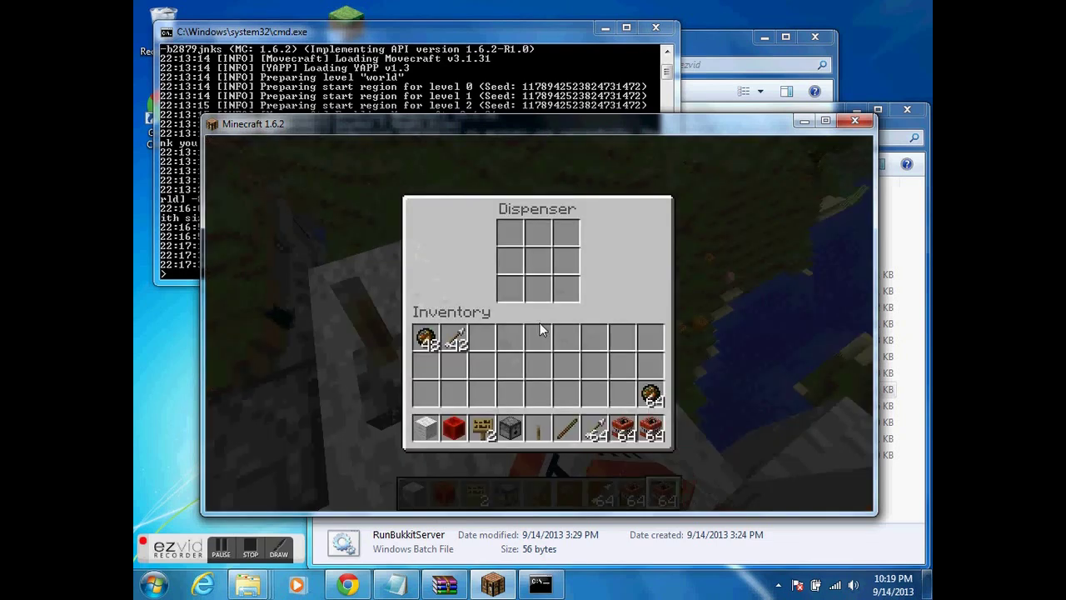
left_click(651, 429, "shift")
Load the second TNT stack into the other dispenser.
key("e")
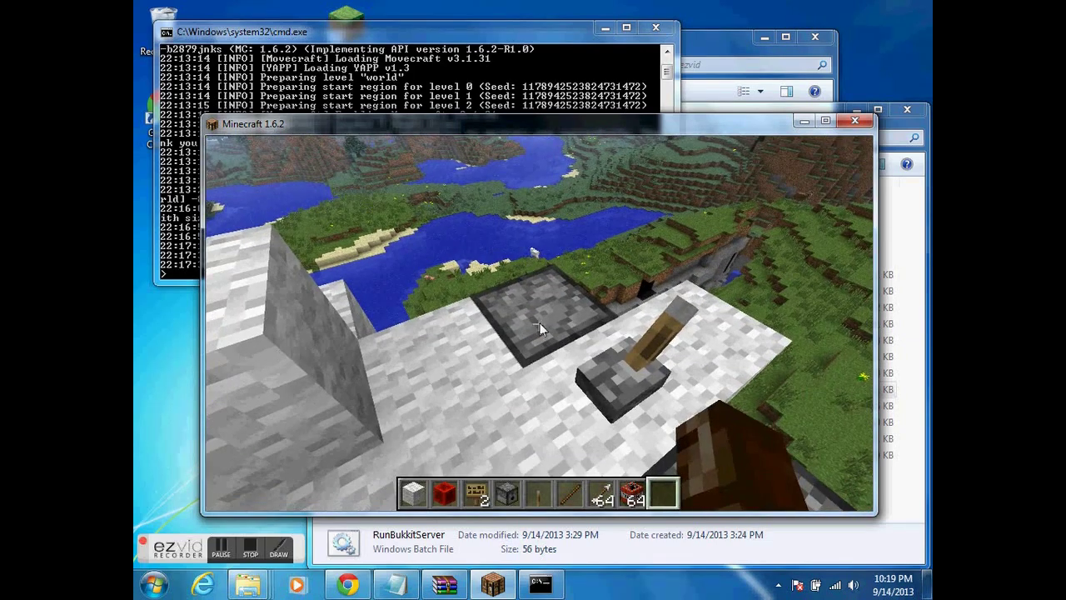
right_click(540, 324)
left_click(624, 428, "shift")
key("e")
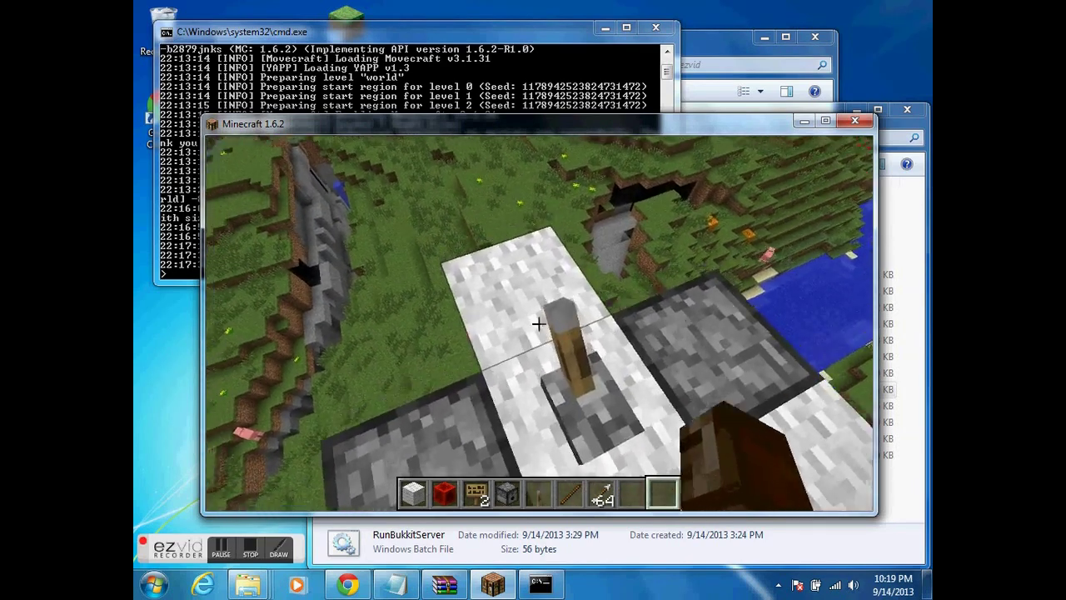
Flip the lever twice to drop lit TNT below the airskiff, leaving a crater.
right_click(539, 323)
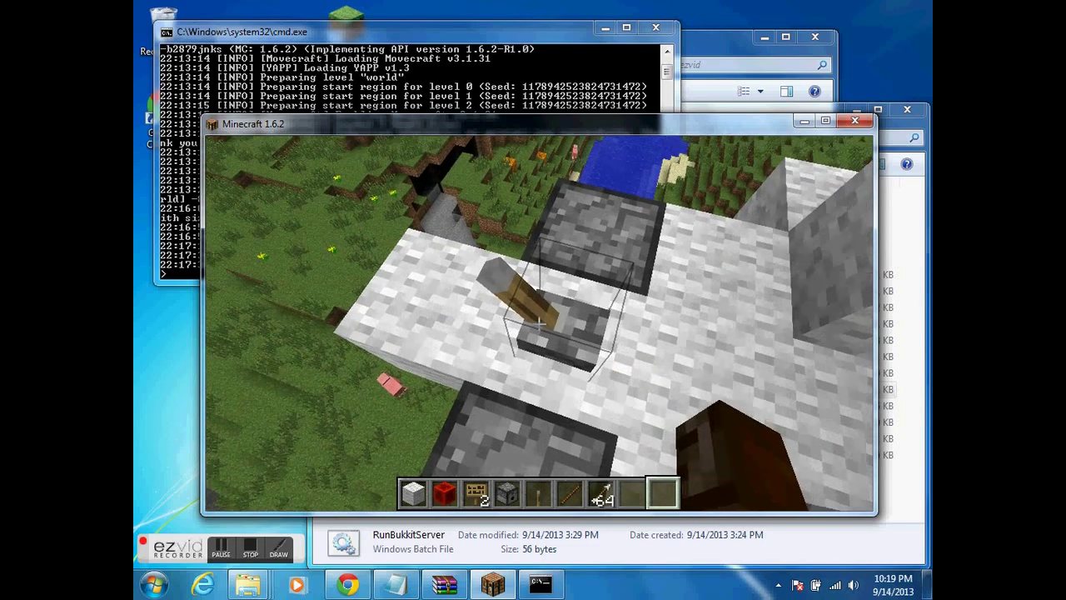
right_click(540, 323)
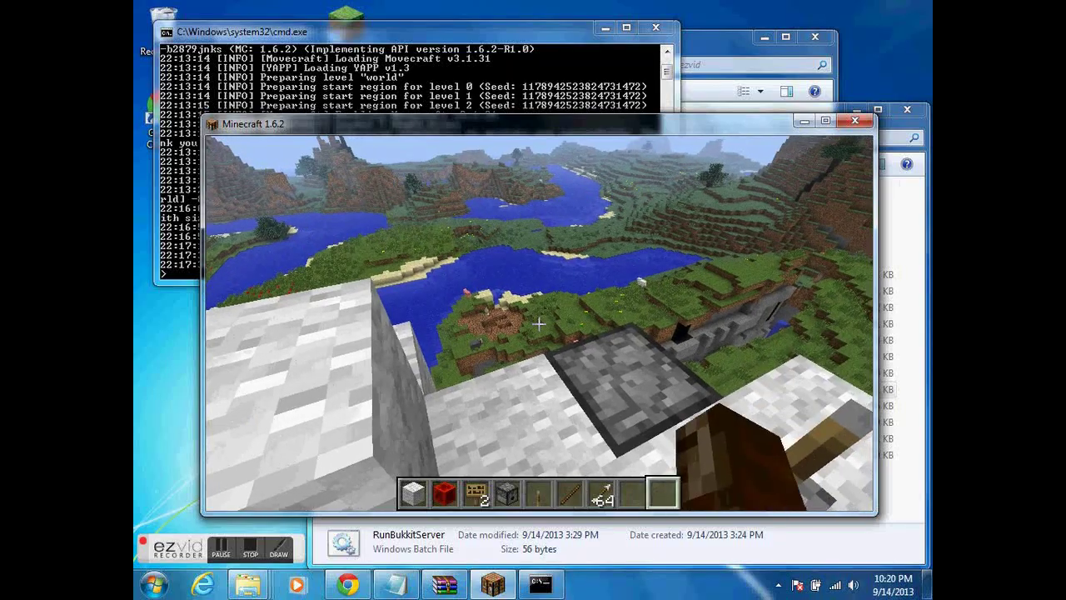
scroll(539, 323, "down", 2)
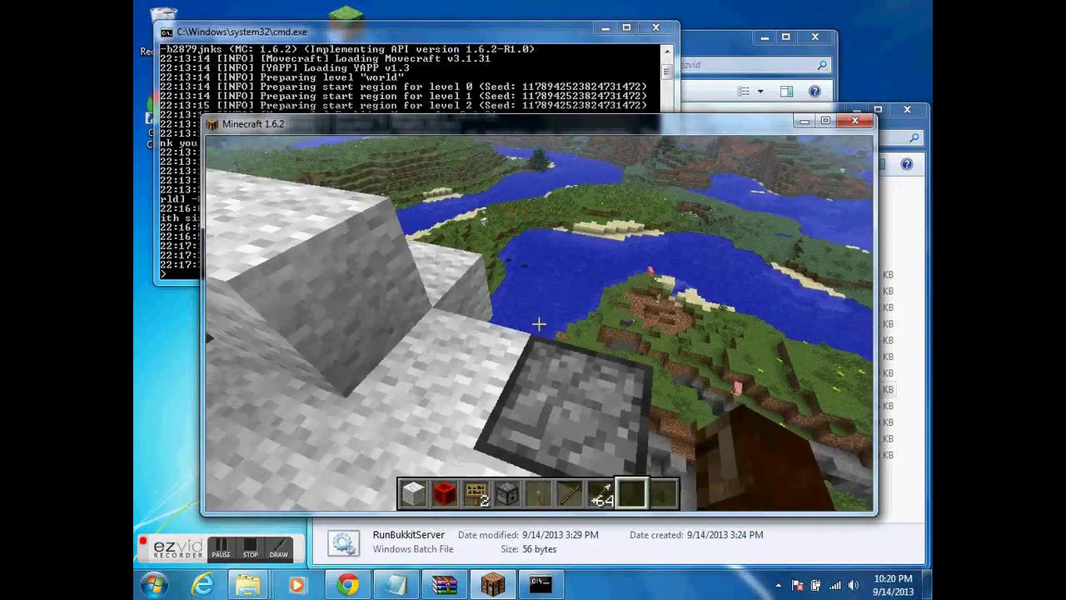